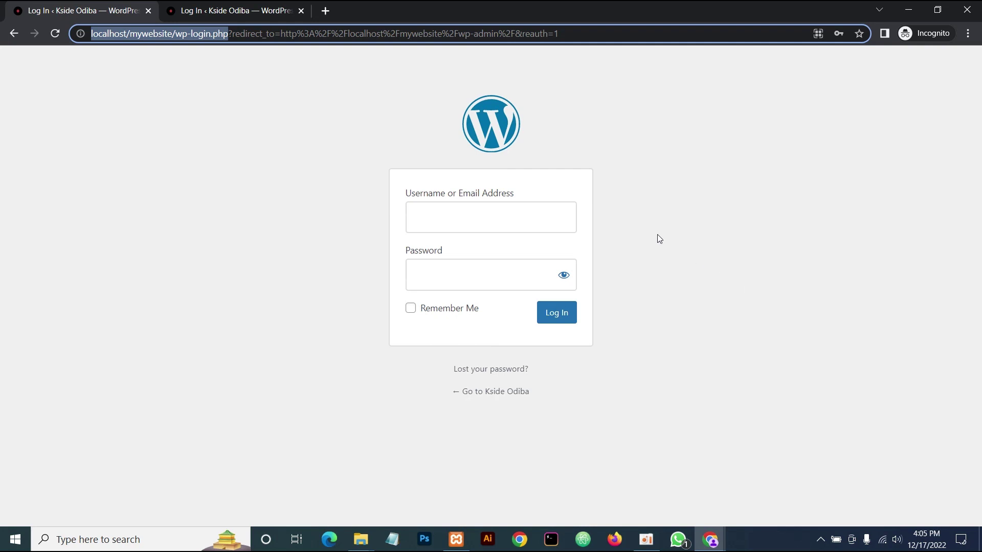
Compare the default WordPress login page with the customized login page at localhost/mywebsite/mylogin/.
left_click(238, 13)
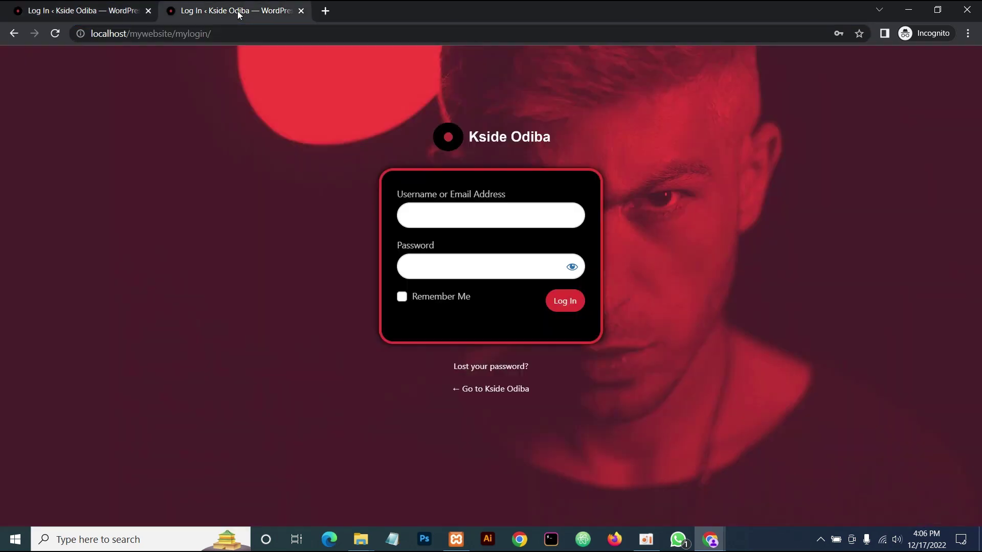
left_click(91, 17)
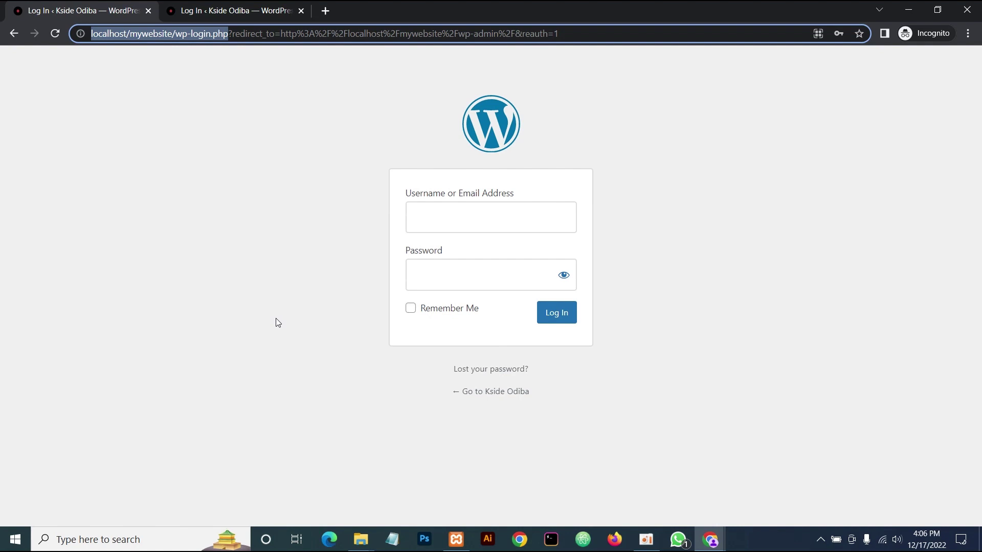
left_click(258, 14)
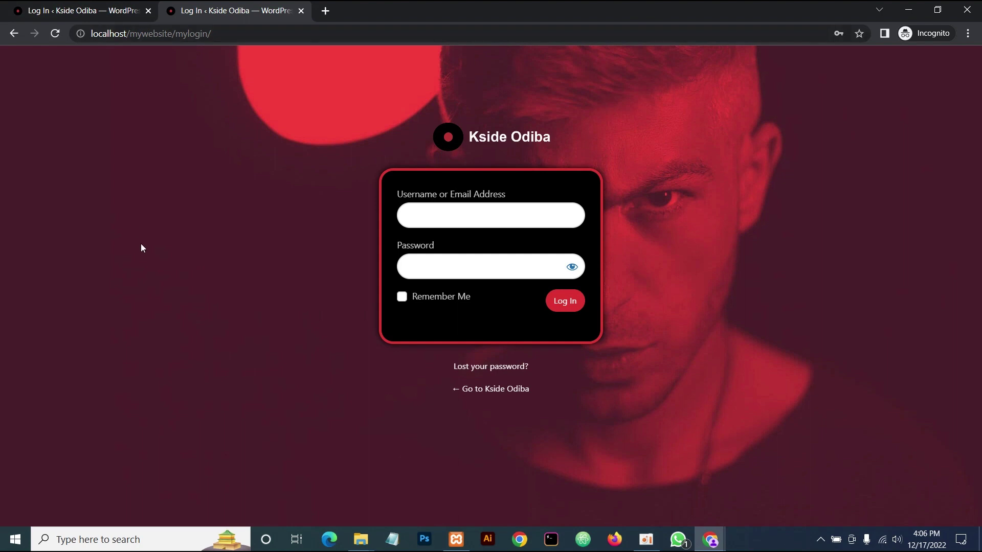
left_click(91, 14)
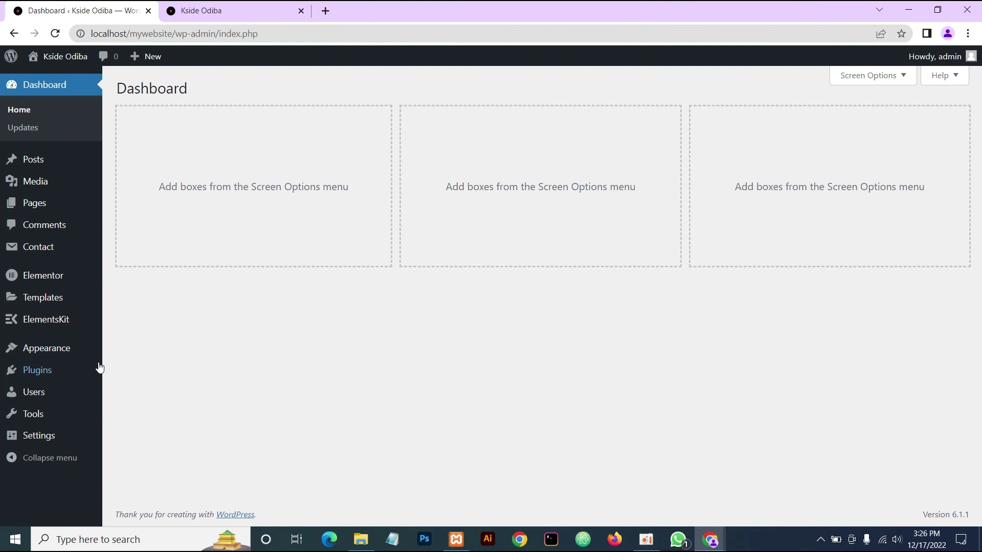
Search for the "ultimate dashboard" plugin, then install and activate Ultimate Dashboard – Custom WordPress Dashboard.
mouse_move(46, 376)
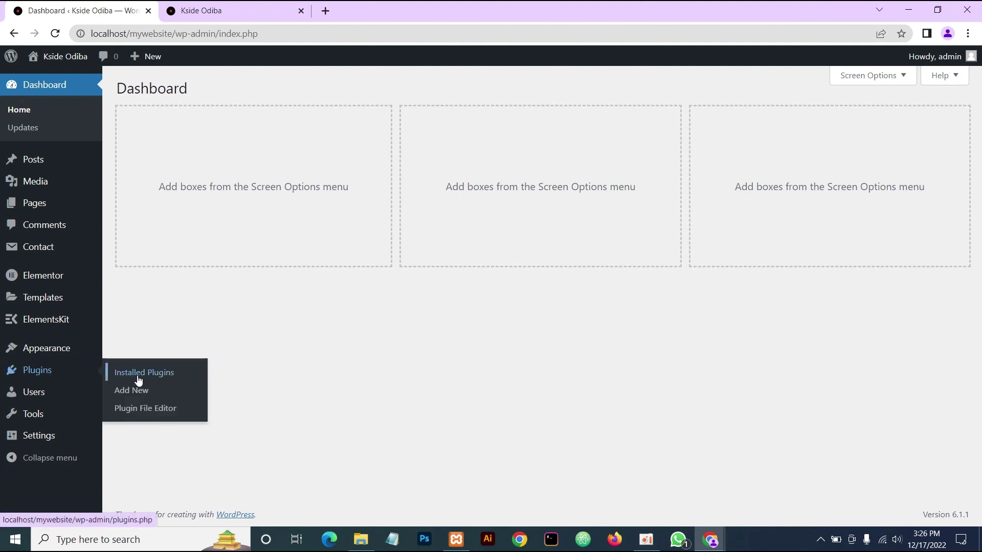
left_click(140, 393)
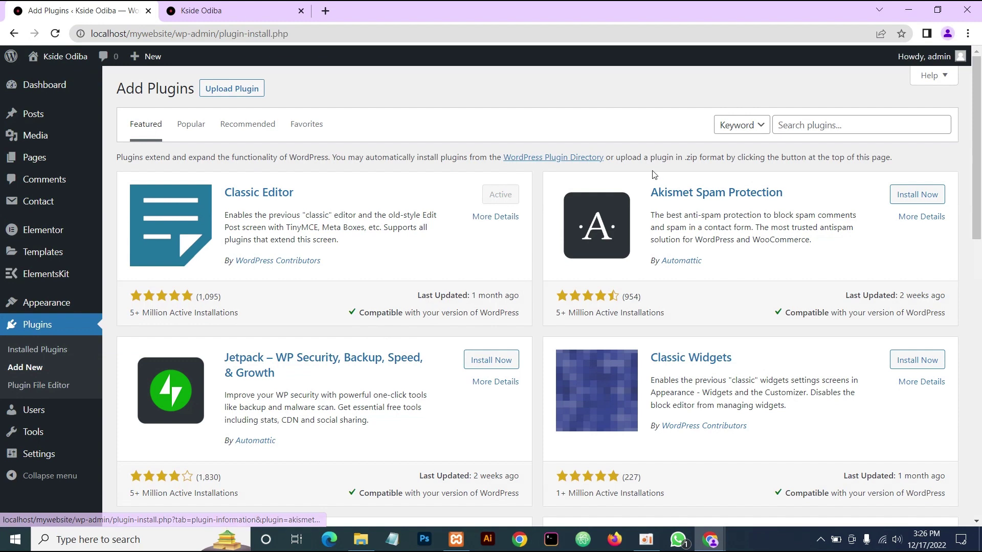
left_click(791, 125)
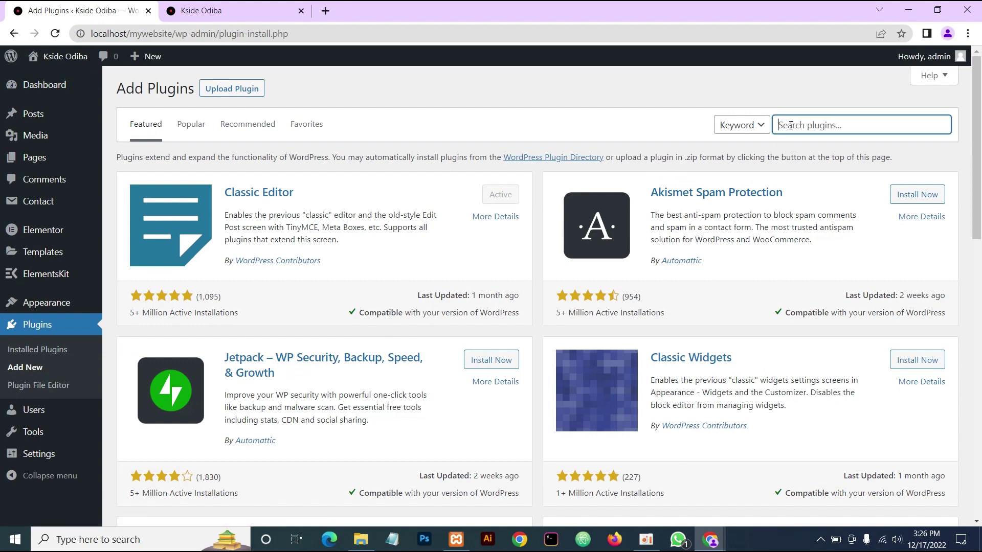
type("ultimate dashboard")
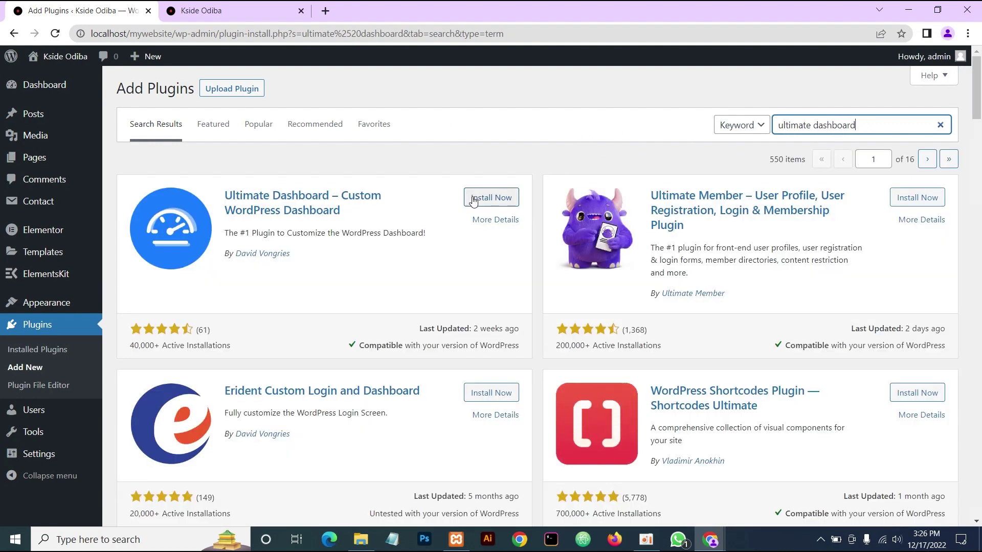
left_click(483, 200)
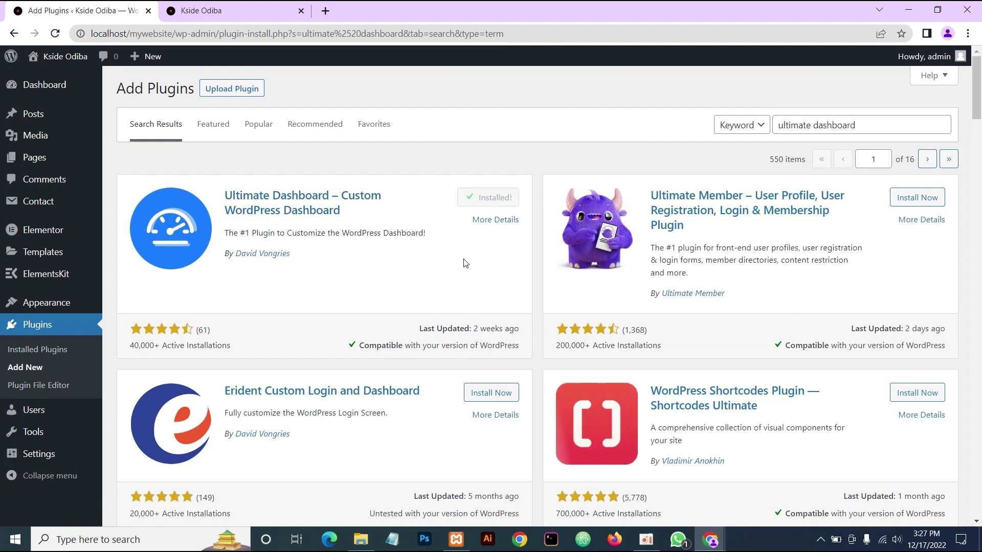
left_click(489, 199)
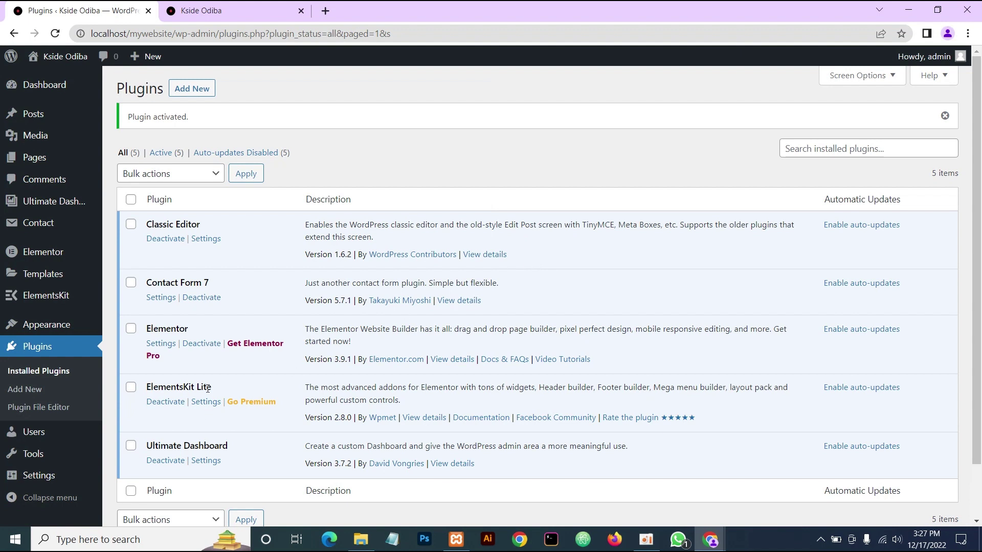
Open Ultimate Dashboard's Login Customizer and choose the free layout with the login form centered on the page.
mouse_move(64, 204)
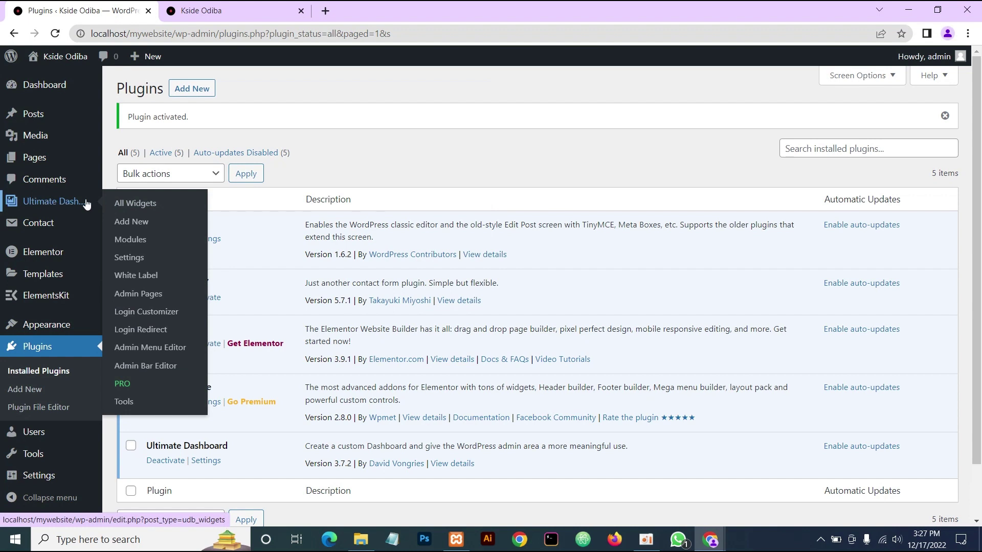
left_click(164, 318)
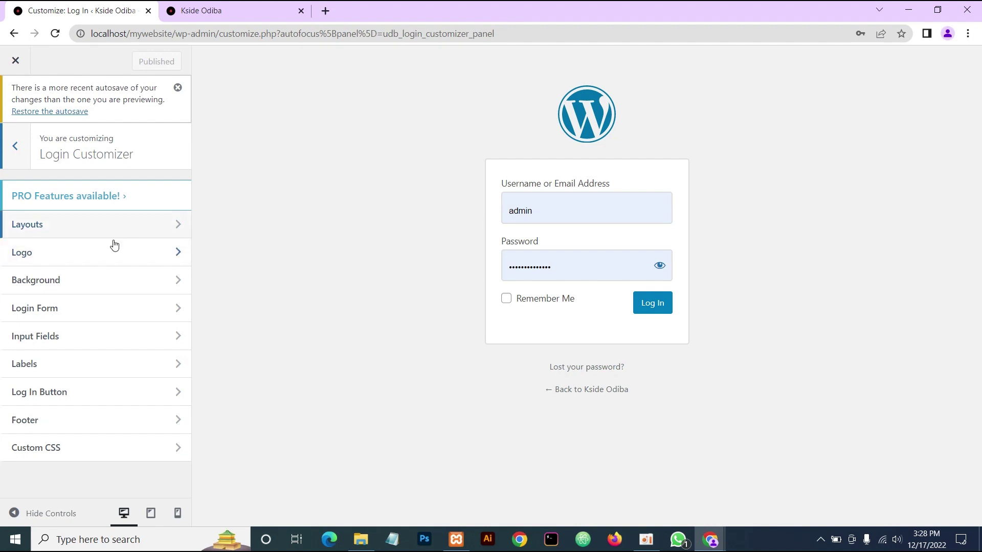
left_click(90, 227)
left_click(15, 147)
left_click(93, 228)
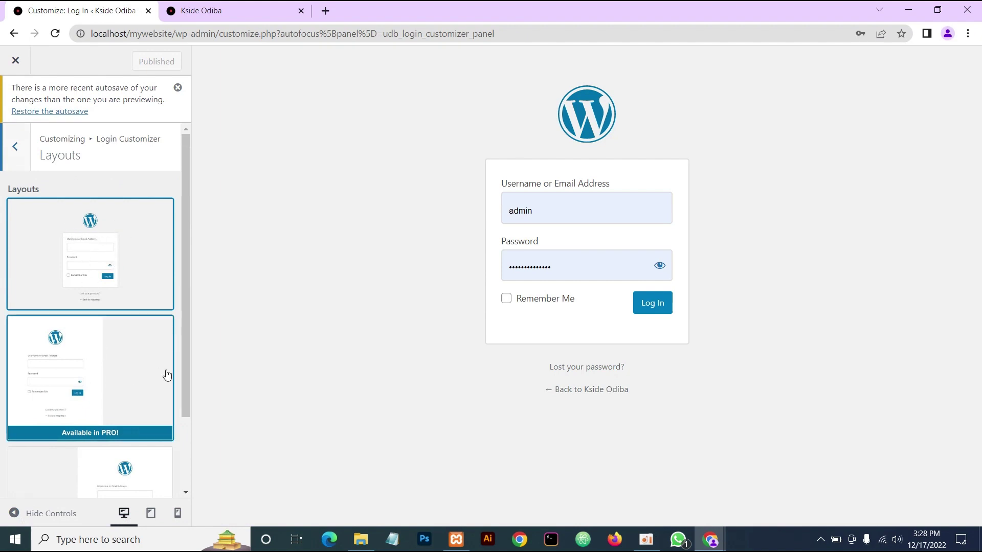
scroll(185, 378, "down", 1)
scroll(154, 373, "up", 1)
scroll(177, 365, "down", 3)
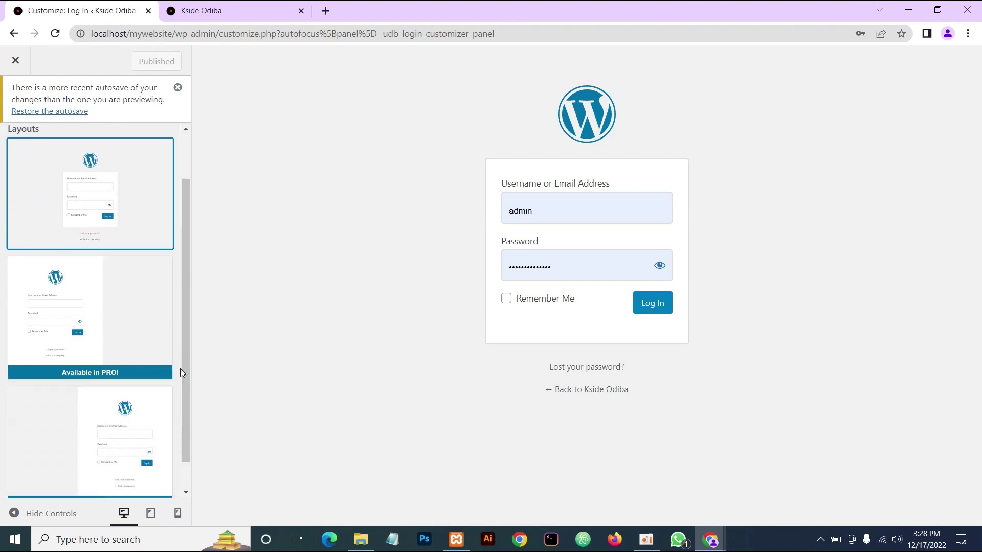
scroll(92, 358, "up", 3)
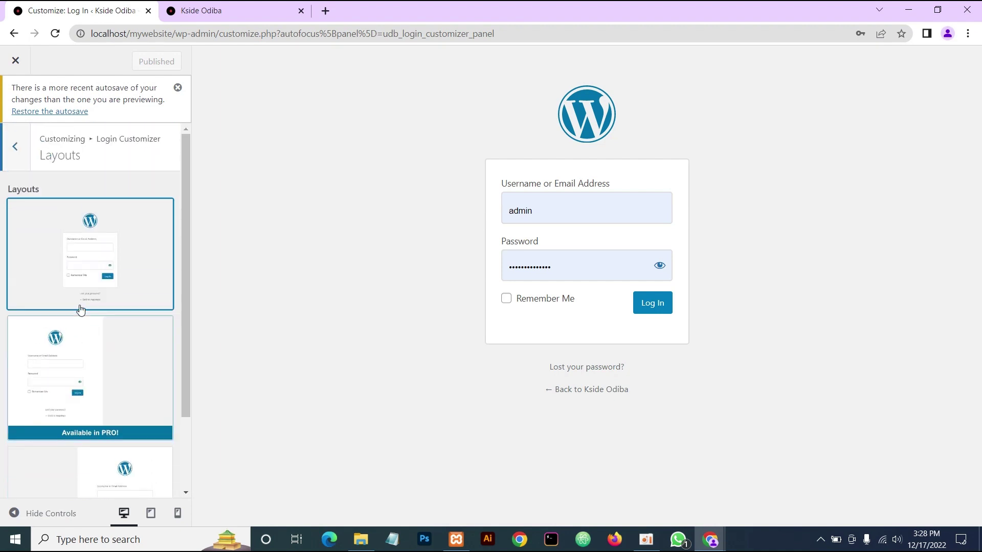
left_click(95, 276)
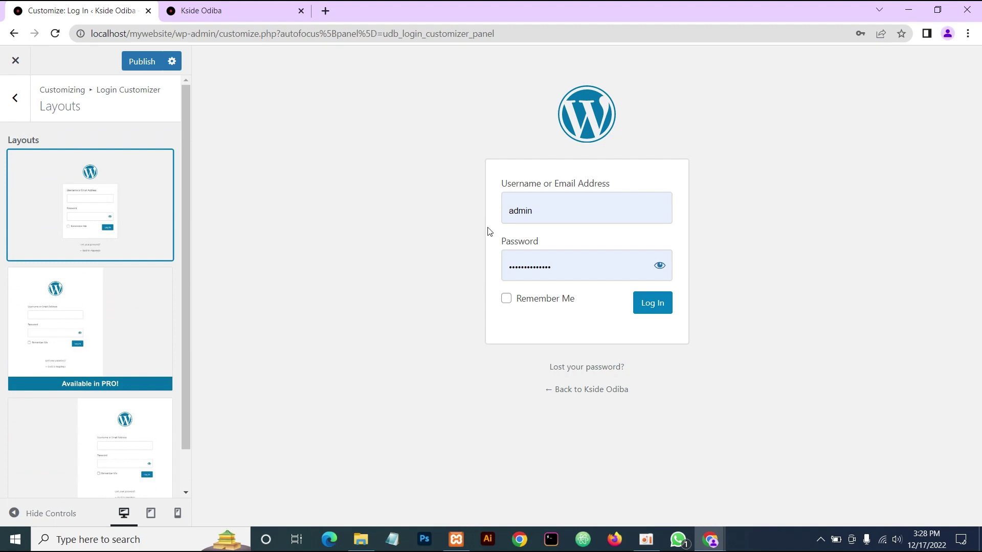
left_click(15, 109)
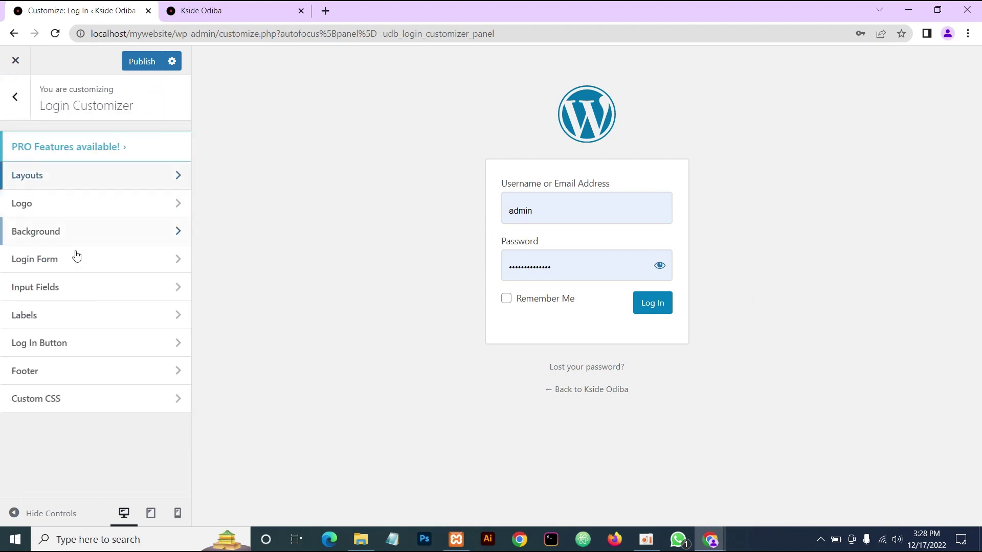
Set logo1.png from the media library as the login logo and reduce the logo height to 54%.
left_click(59, 212)
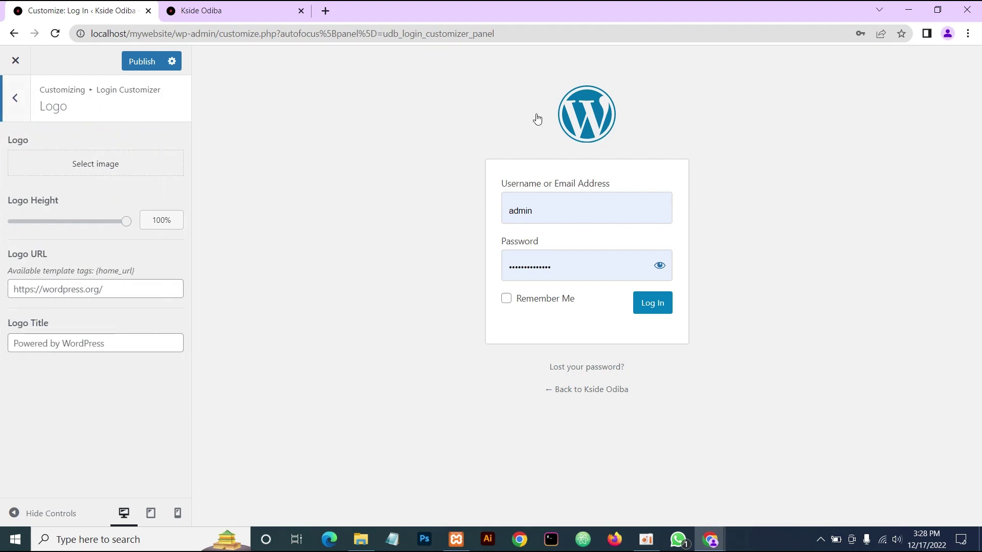
left_click(97, 164)
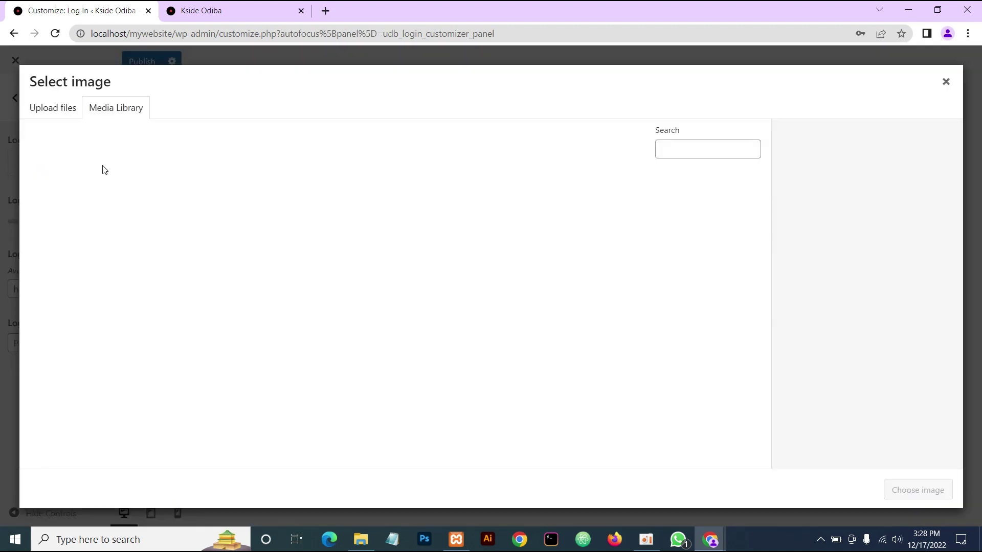
left_click(167, 224)
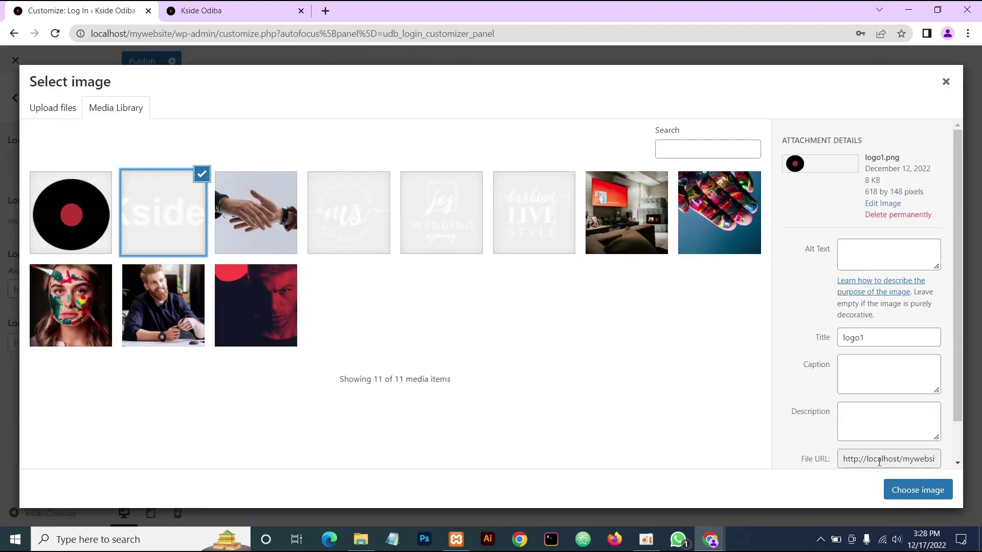
left_click(925, 492)
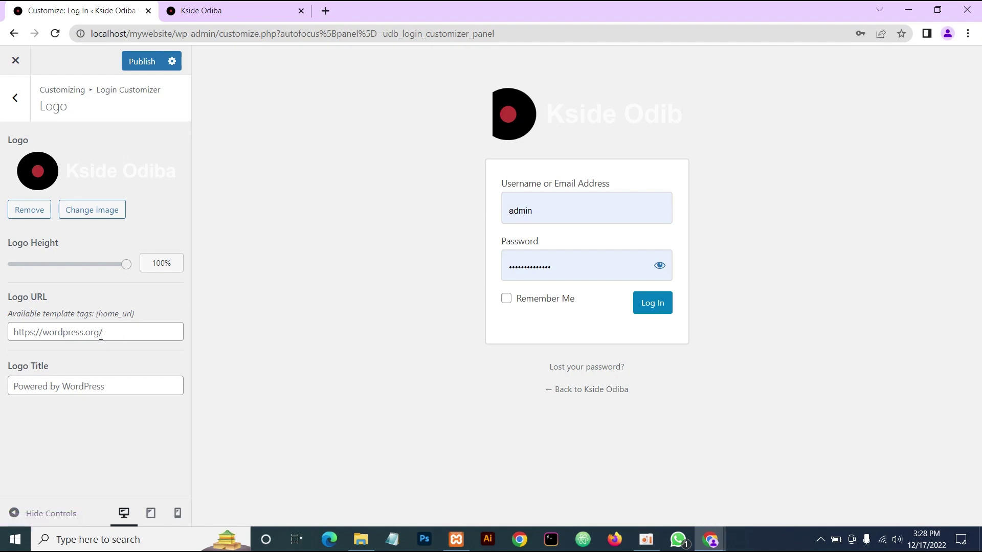
left_click_drag(125, 266, 74, 271)
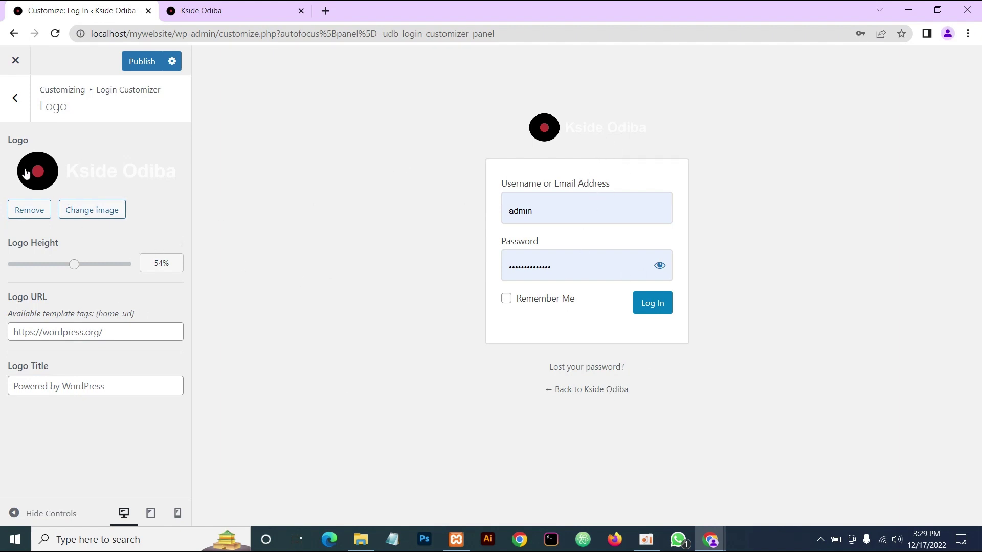
left_click(15, 99)
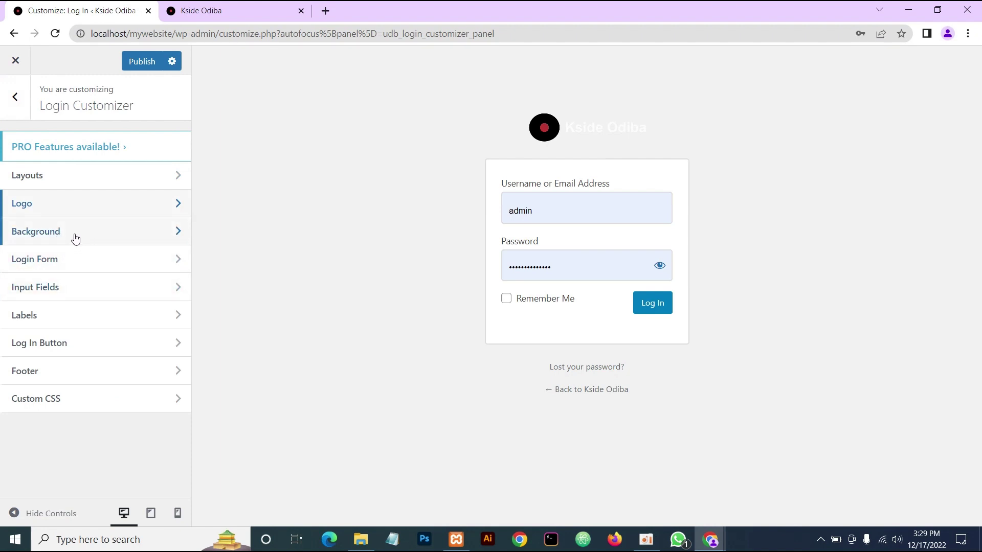
Try several preset background colors on the login page, from red through purple, and restore the default color.
left_click(75, 238)
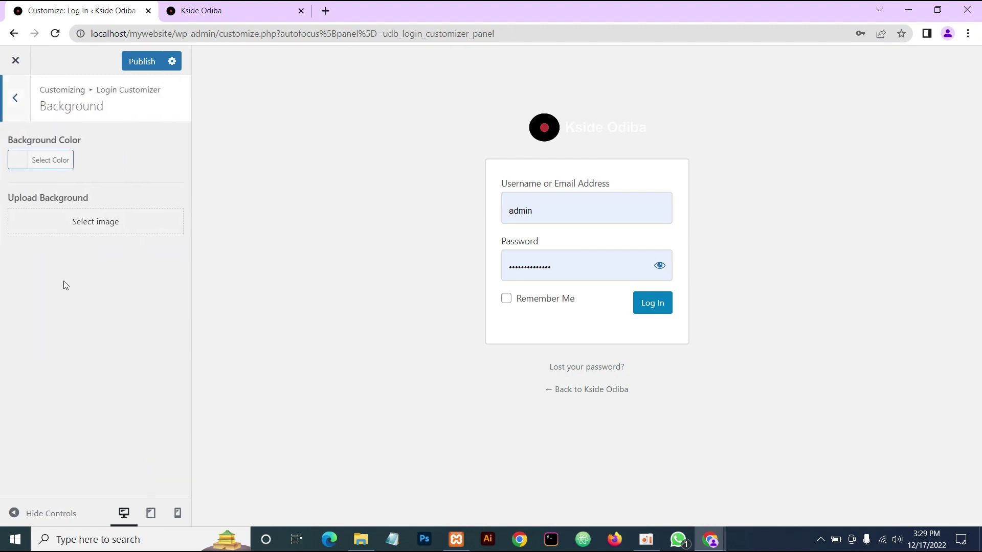
left_click(16, 162)
left_click(50, 309)
left_click(66, 309)
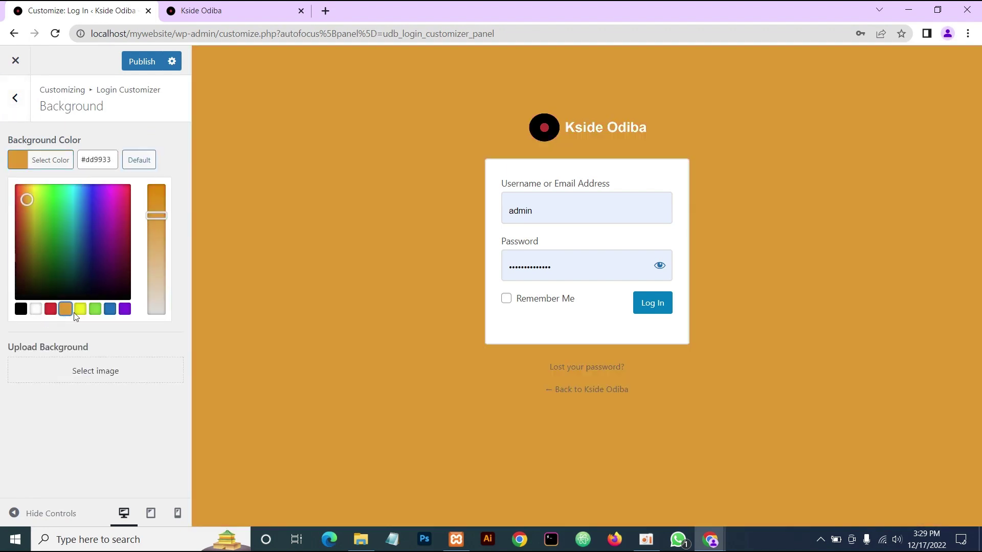
left_click(80, 311)
left_click(95, 310)
left_click(110, 310)
left_click(125, 310)
left_click(3, 406)
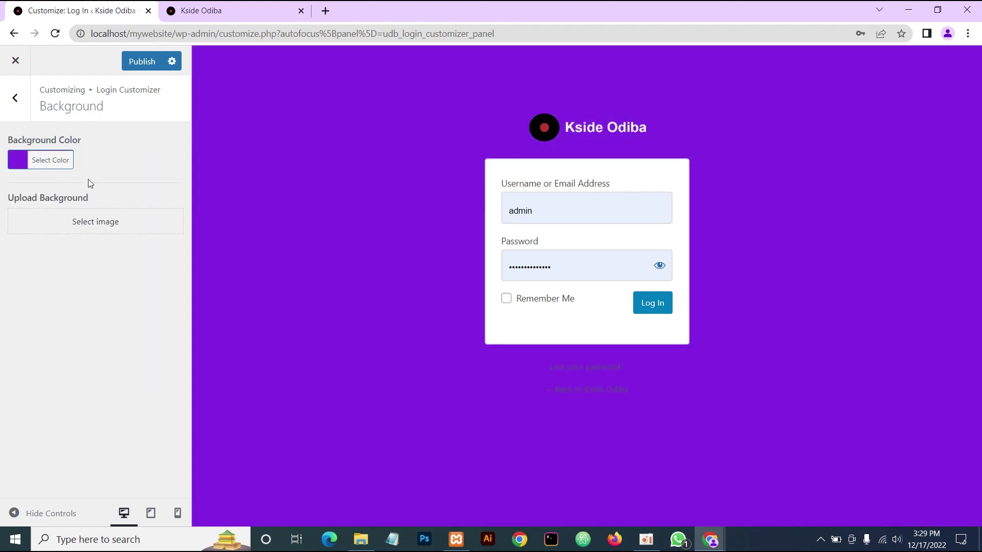
left_click(32, 161)
left_click(139, 160)
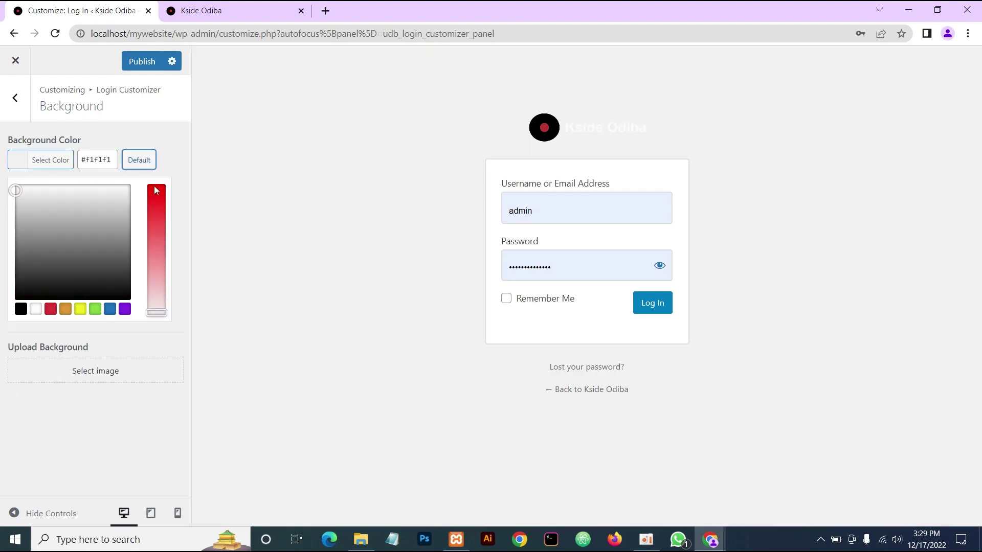
left_click(171, 152)
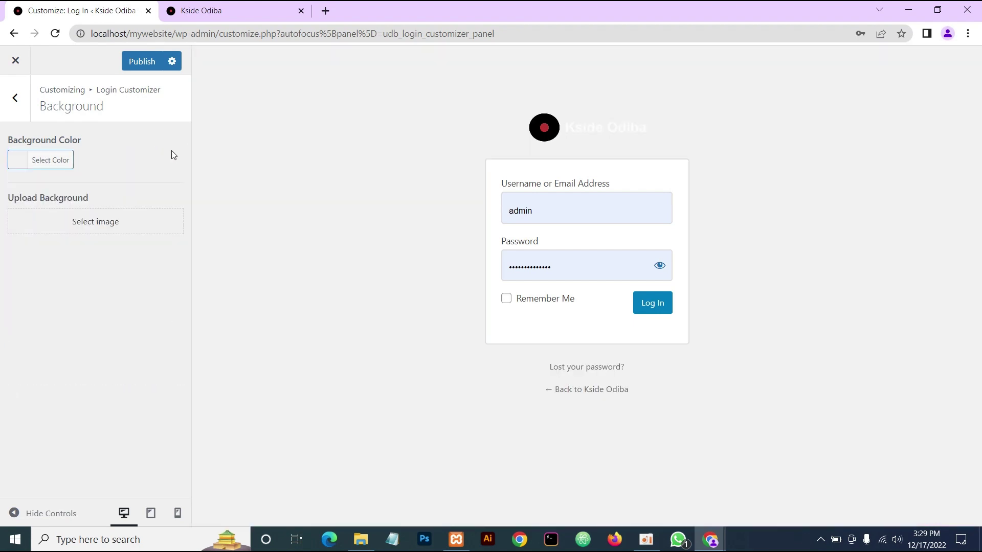
Set bg-image-28.jpg from the media library as the login page's background image.
left_click(92, 229)
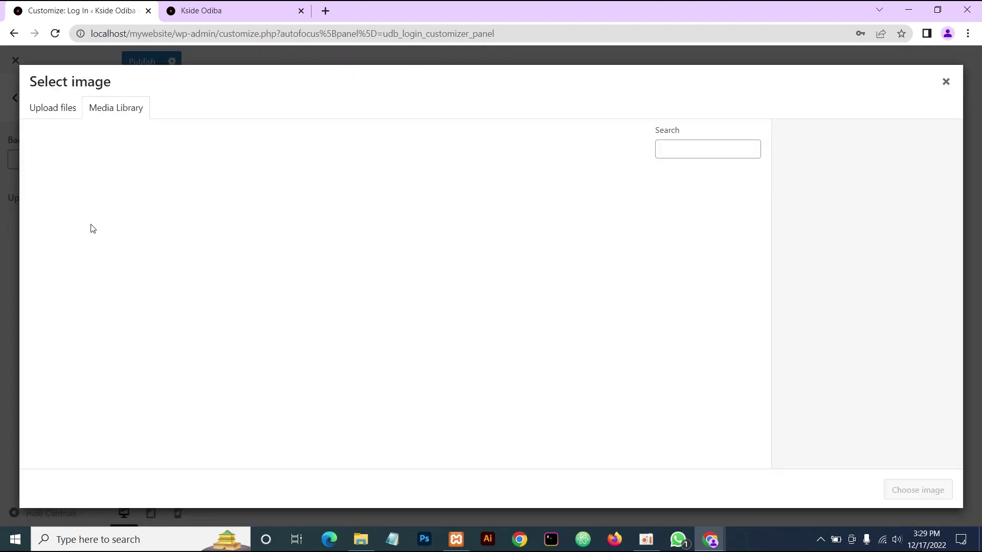
left_click(265, 304)
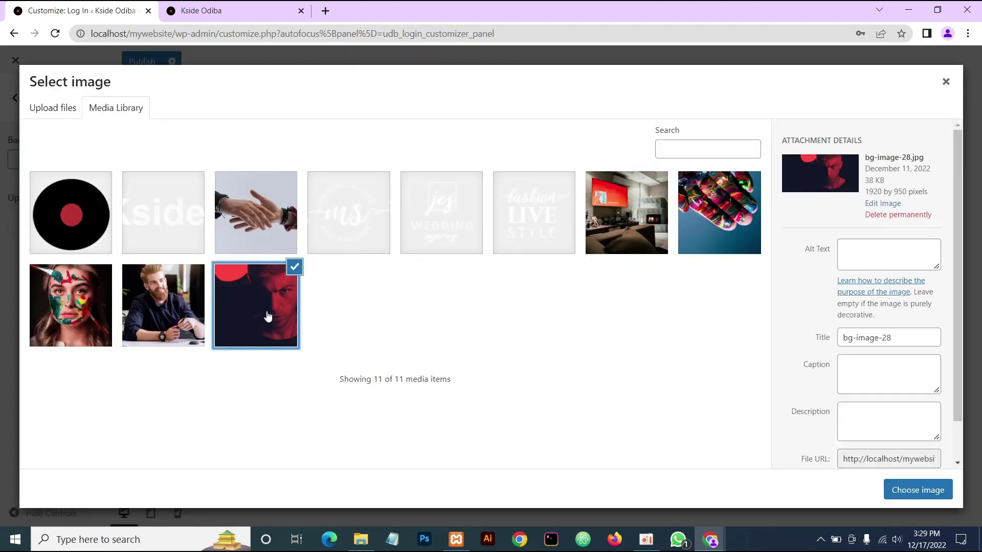
left_click(915, 492)
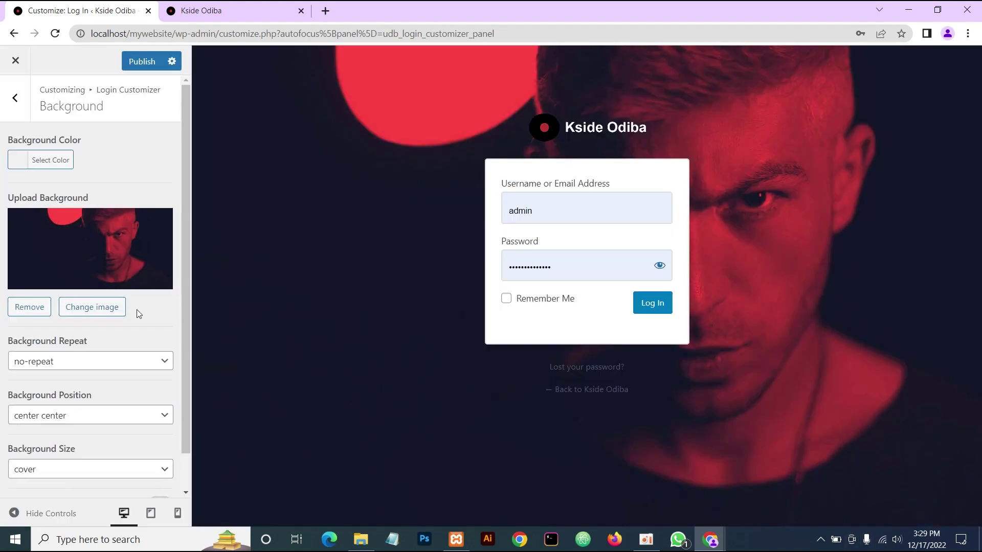
Set the background image's repeat to no-repeat, its position to center center and its size to cover.
left_click(83, 361)
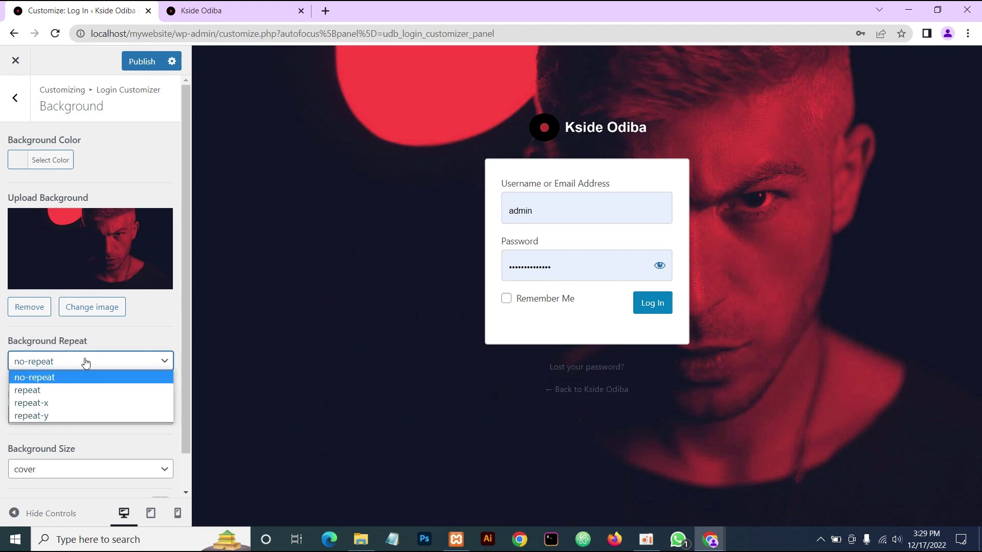
left_click(69, 375)
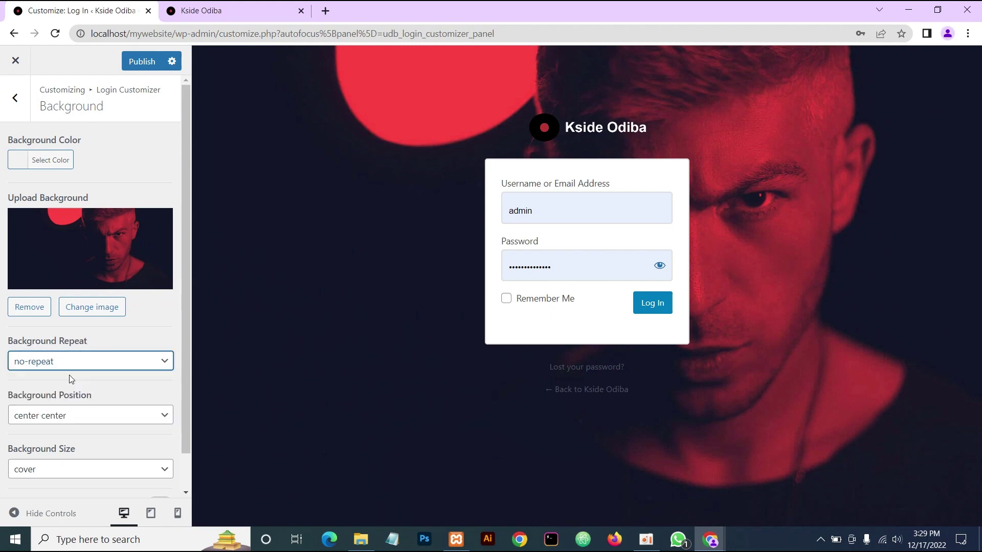
left_click(82, 416)
left_click(81, 415)
scroll(74, 434, "down", 1)
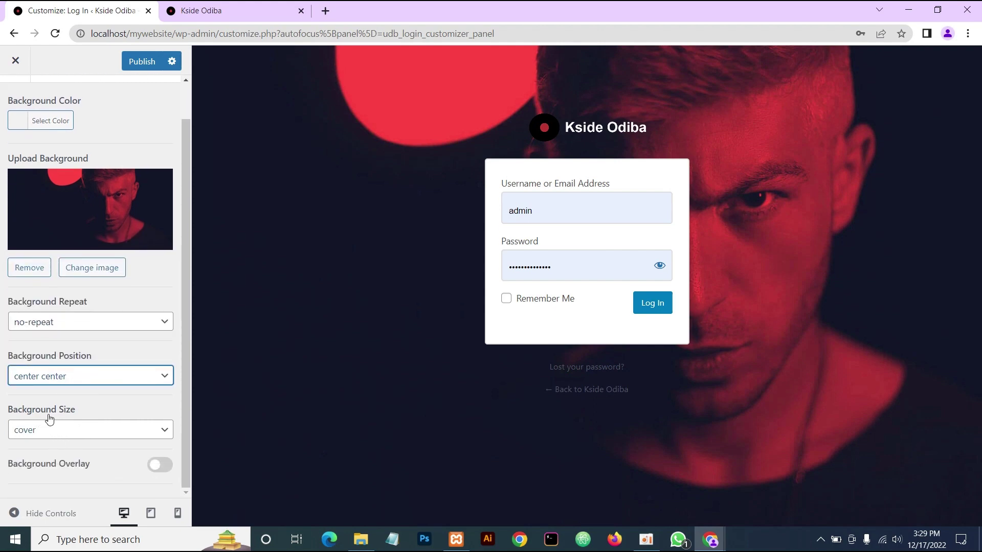
left_click(82, 432)
left_click(63, 456)
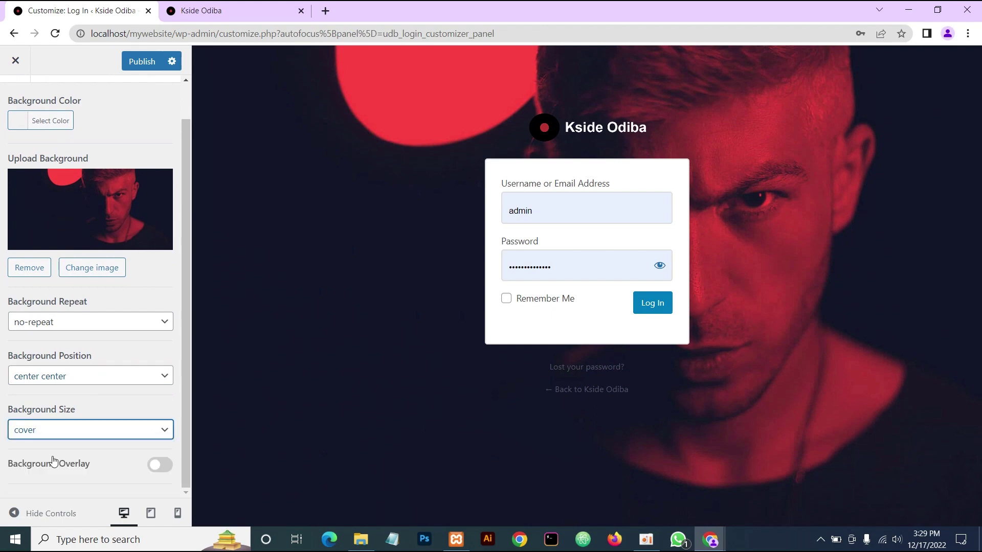
Reselect cover as the background size and enable a red background overlay (221,51,51) at about 0.29 opacity.
left_click(72, 433)
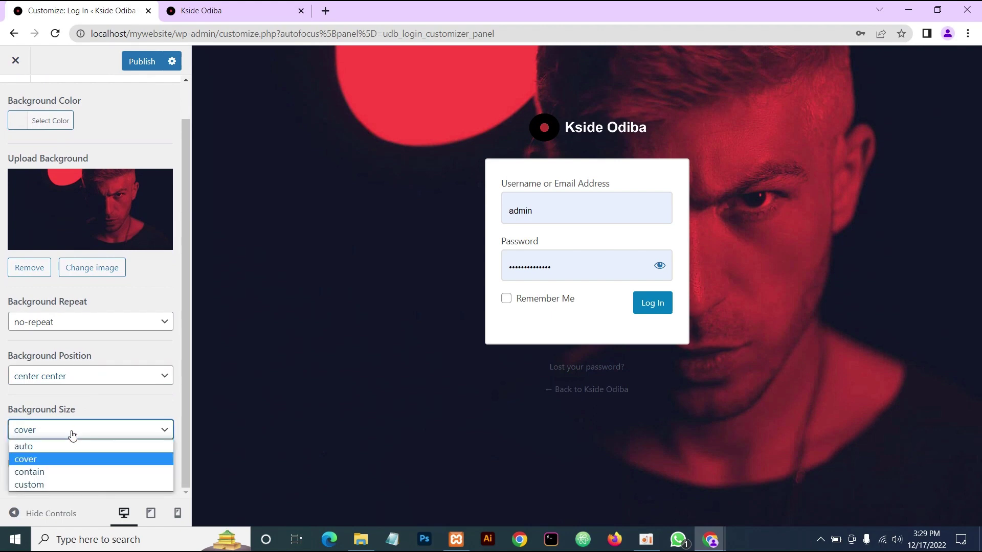
left_click(50, 458)
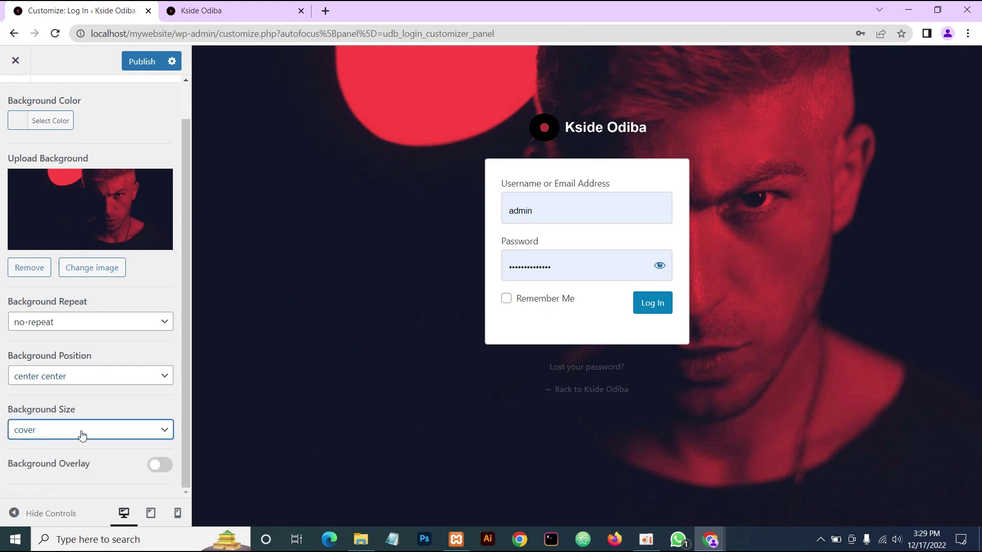
left_click(161, 467)
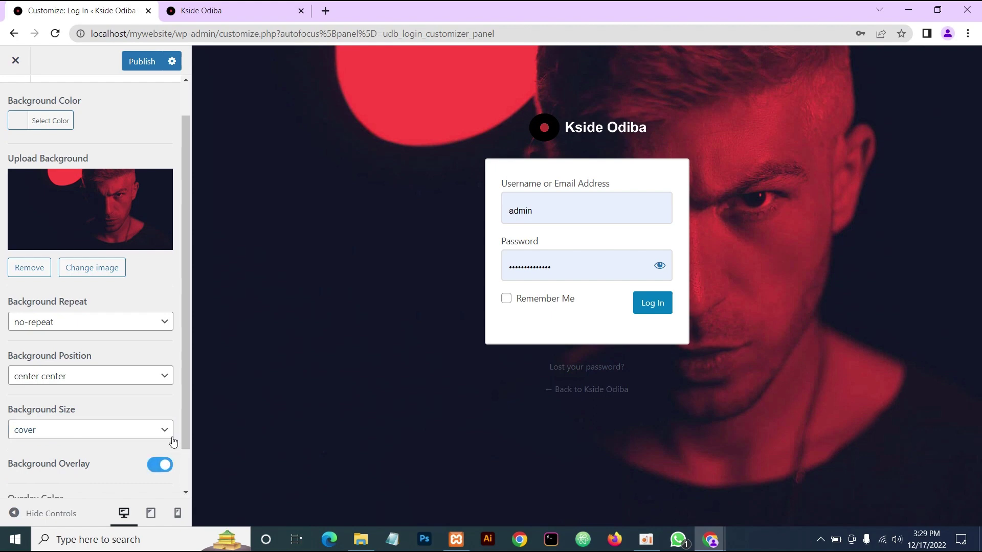
scroll(170, 440, "down", 1)
left_click(50, 471)
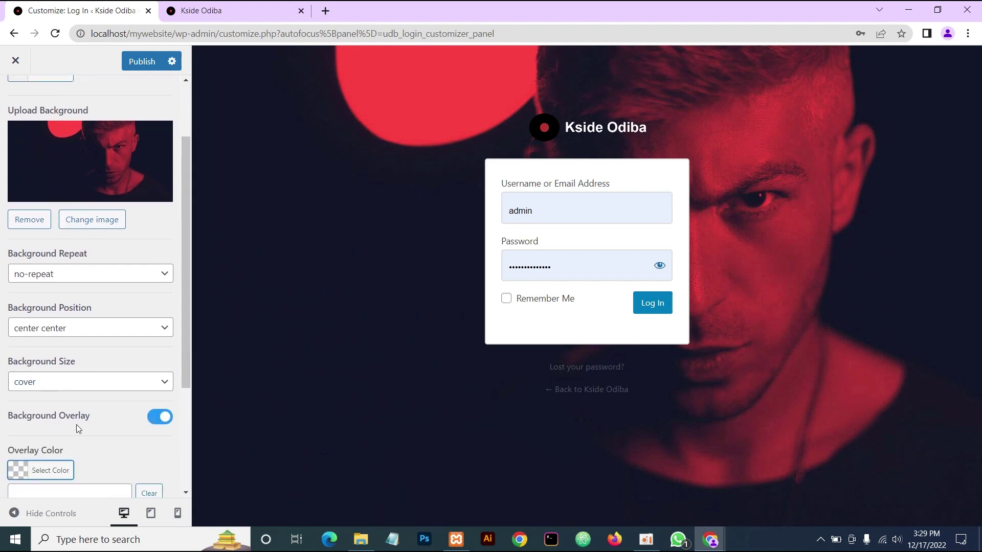
scroll(99, 433, "down", 3)
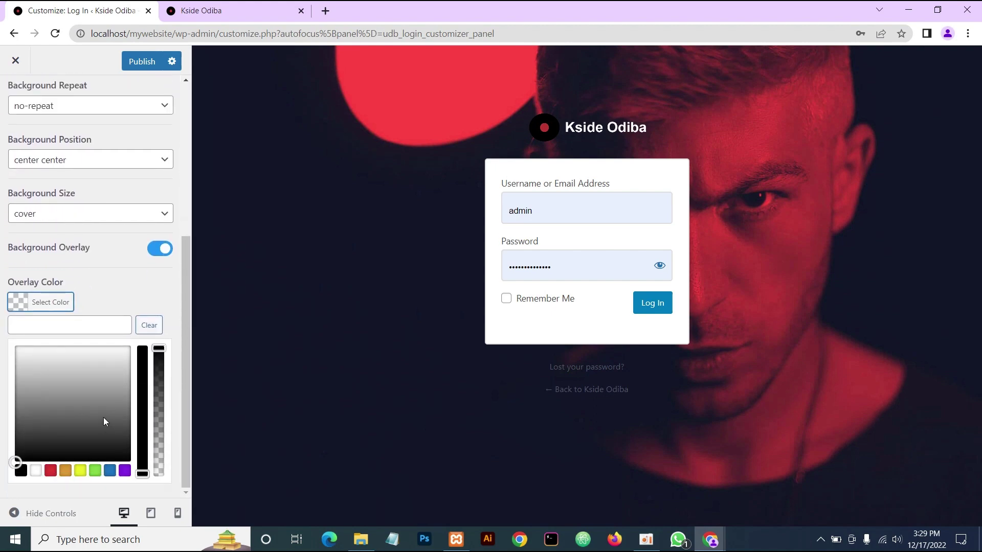
left_click(55, 470)
left_click_drag(159, 348, 155, 438)
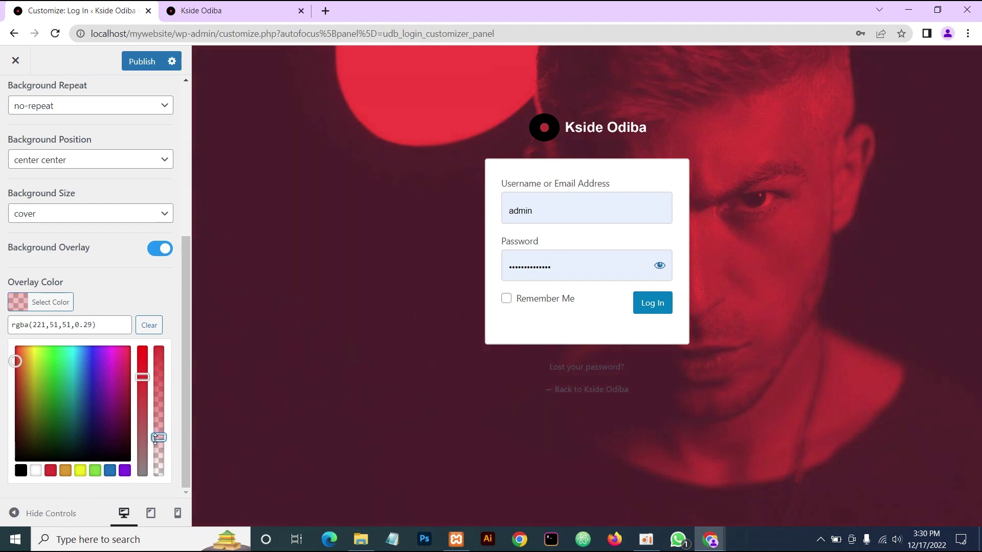
left_click_drag(155, 438, 155, 441)
left_click(140, 298)
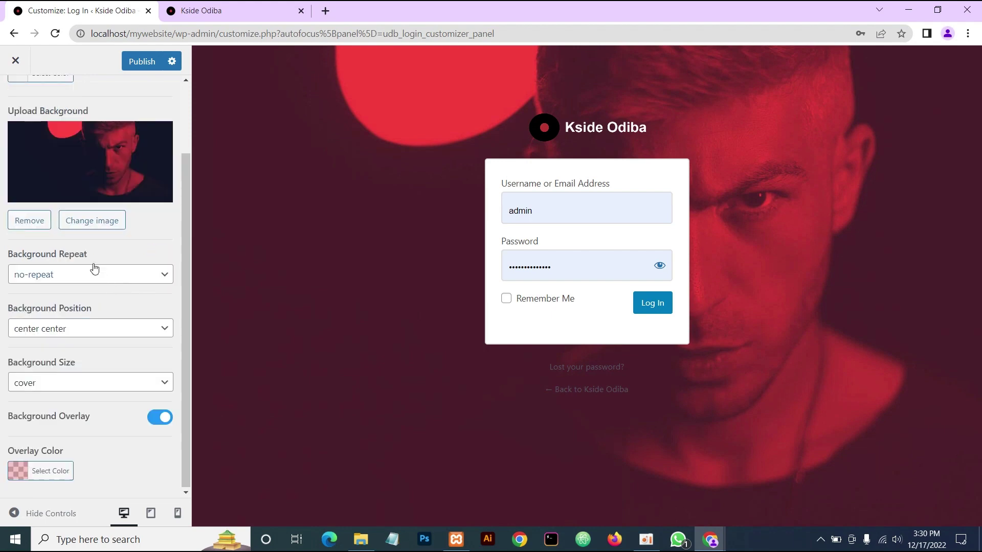
Leave the Background settings and open the Login Form settings of the login customizer.
scroll(96, 271, "up", 3)
left_click(14, 105)
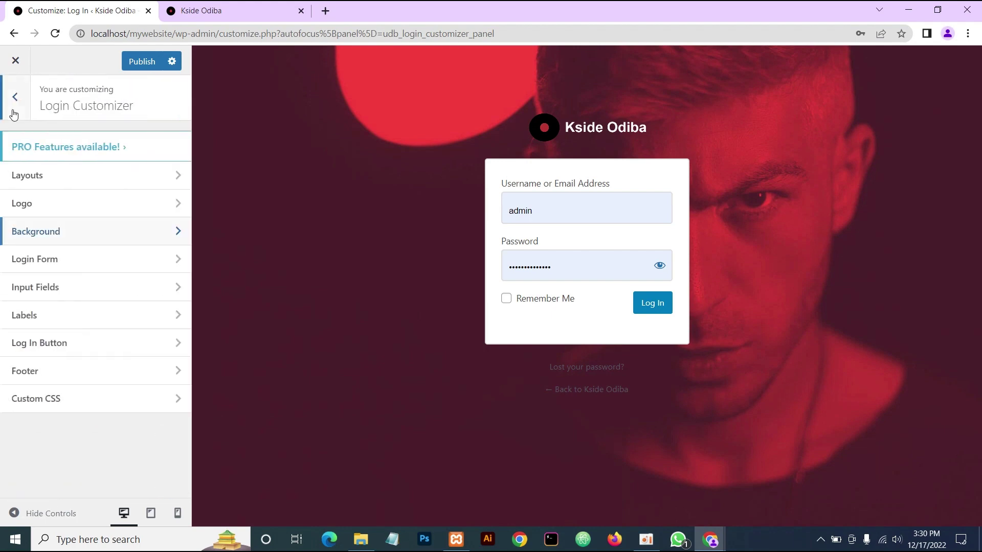
left_click(44, 267)
scroll(120, 269, "down", 1)
scroll(127, 267, "up", 1)
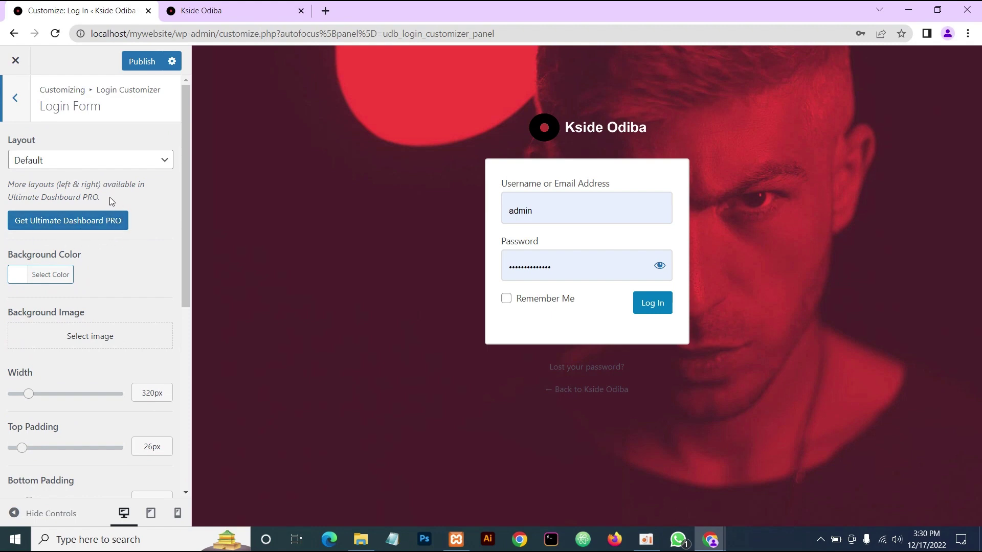
scroll(114, 269, "down", 1)
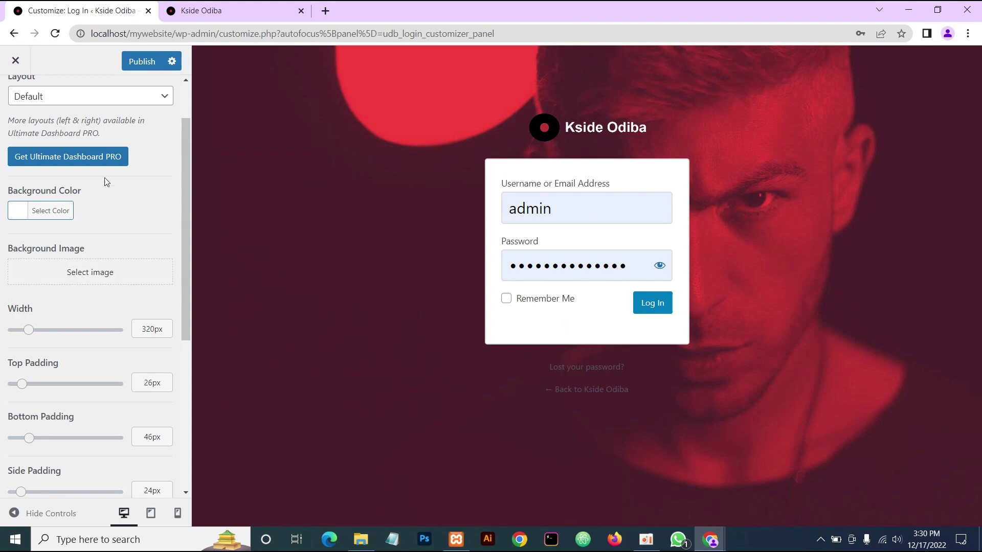
Try preset background colors on the login form, including yellow, blue, purple, green, orange and red.
left_click(17, 216)
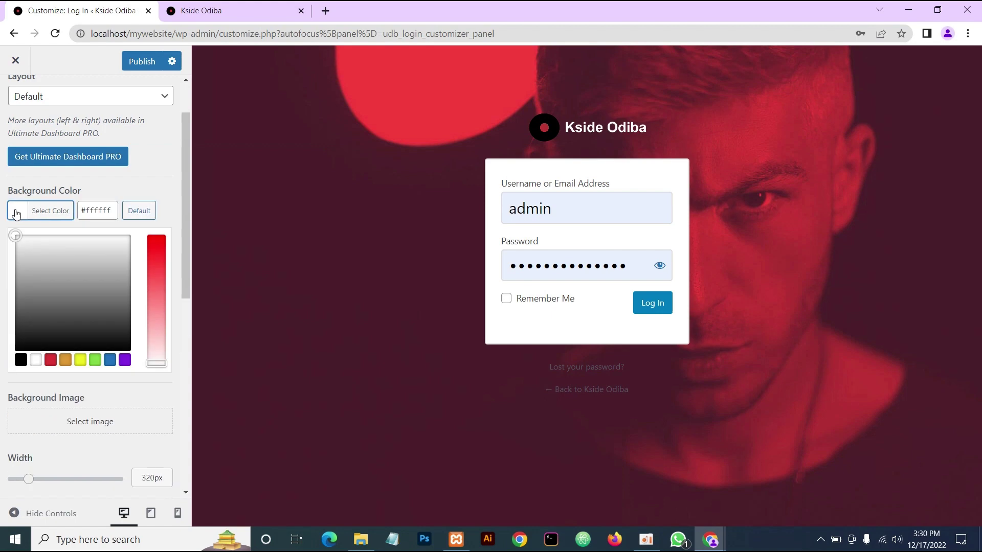
left_click(78, 361)
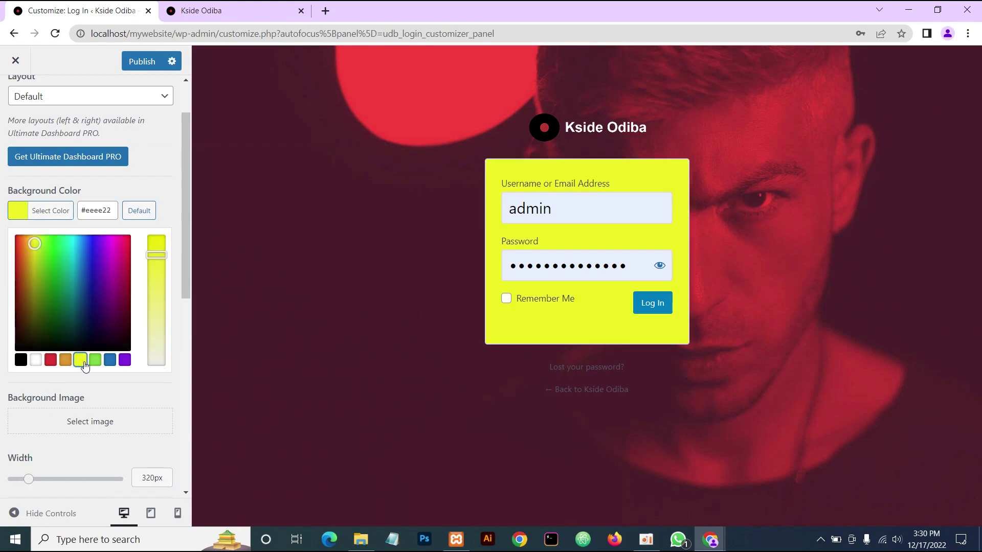
left_click(110, 360)
left_click(125, 360)
left_click(95, 361)
left_click(80, 360)
left_click(65, 360)
left_click(51, 360)
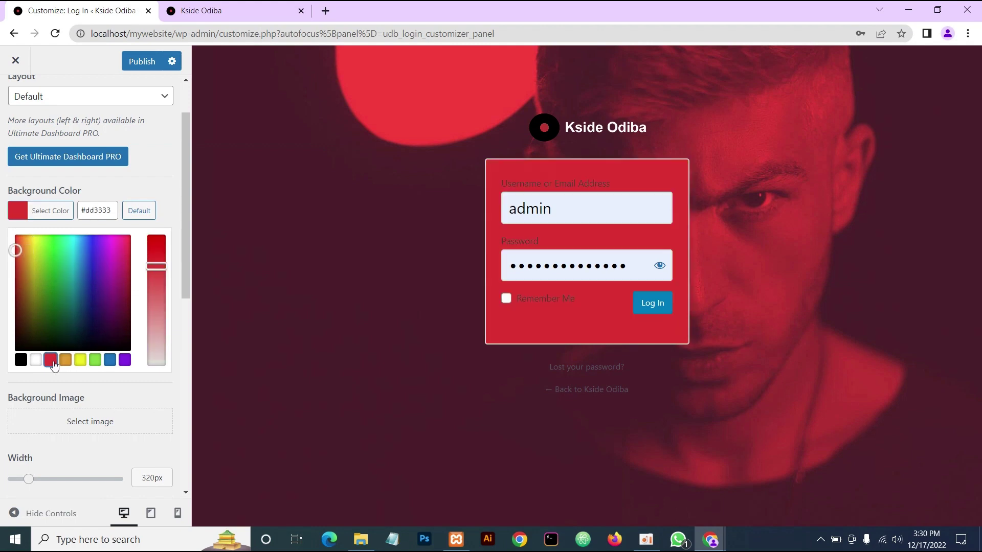
left_click(150, 227)
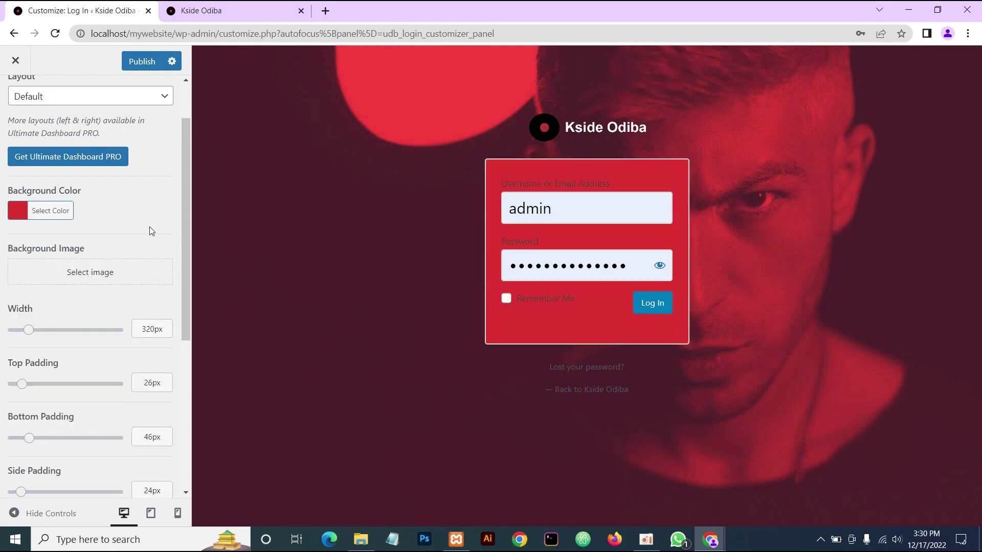
Set the login form's background color to black (#000000).
left_click(21, 210)
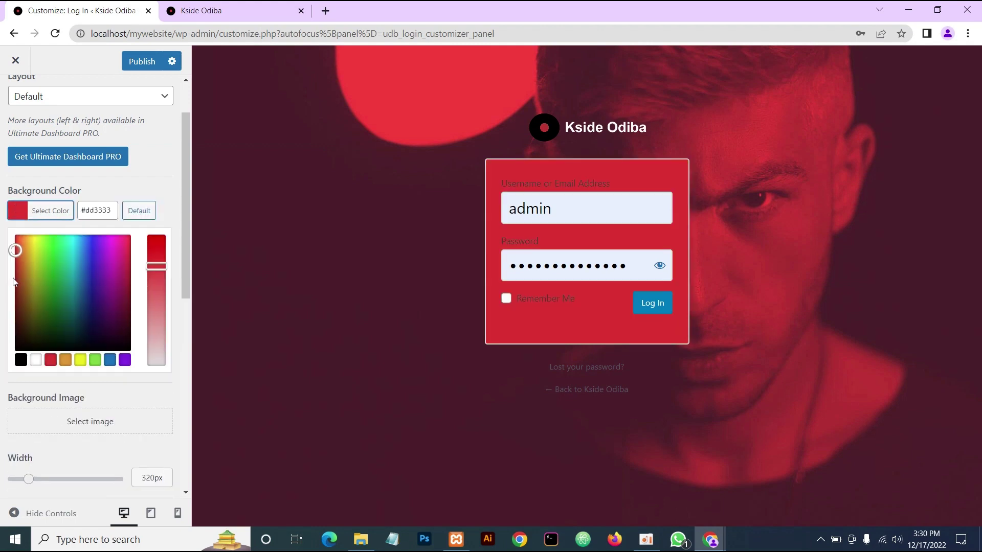
left_click(21, 361)
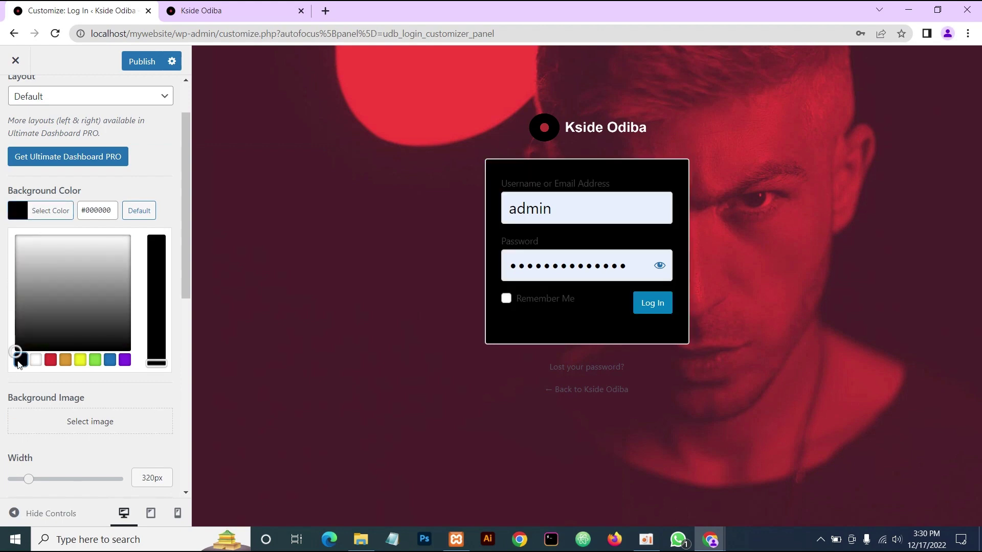
left_click(163, 191)
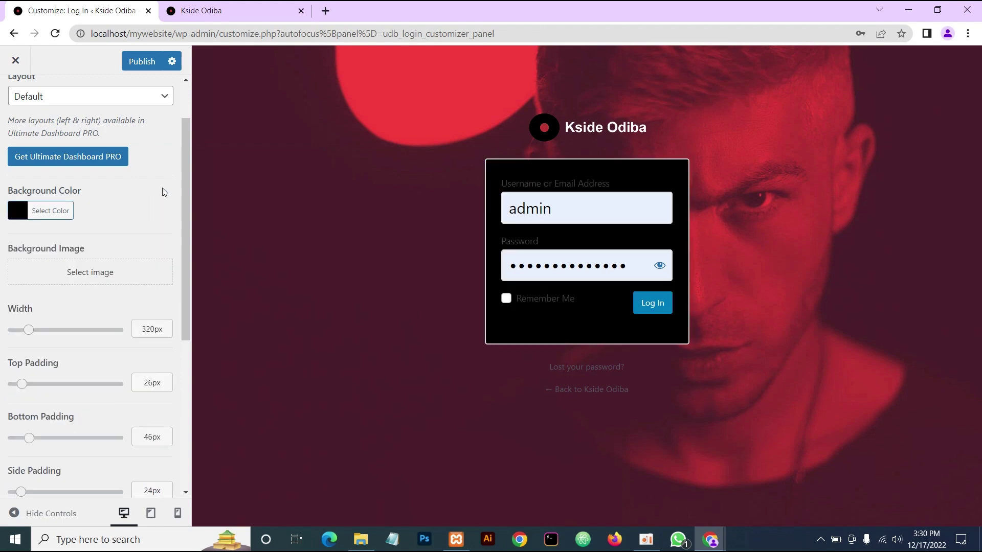
Set the login form's width to 350px.
scroll(169, 212, "down", 3)
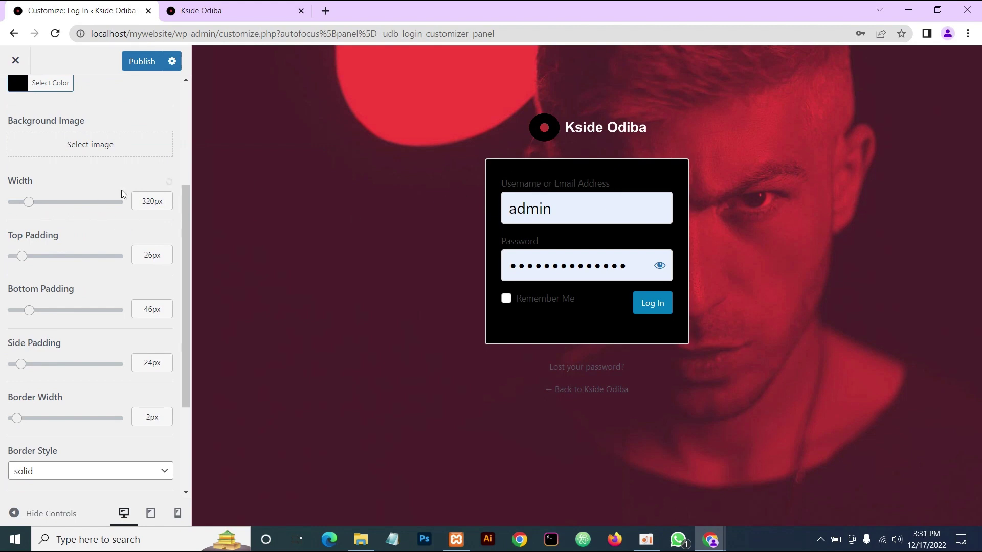
mouse_move(31, 205)
left_mouse_down()
mouse_move(61, 209)
mouse_move(32, 212)
left_mouse_up()
left_click_drag(156, 203, 147, 202)
type("50")
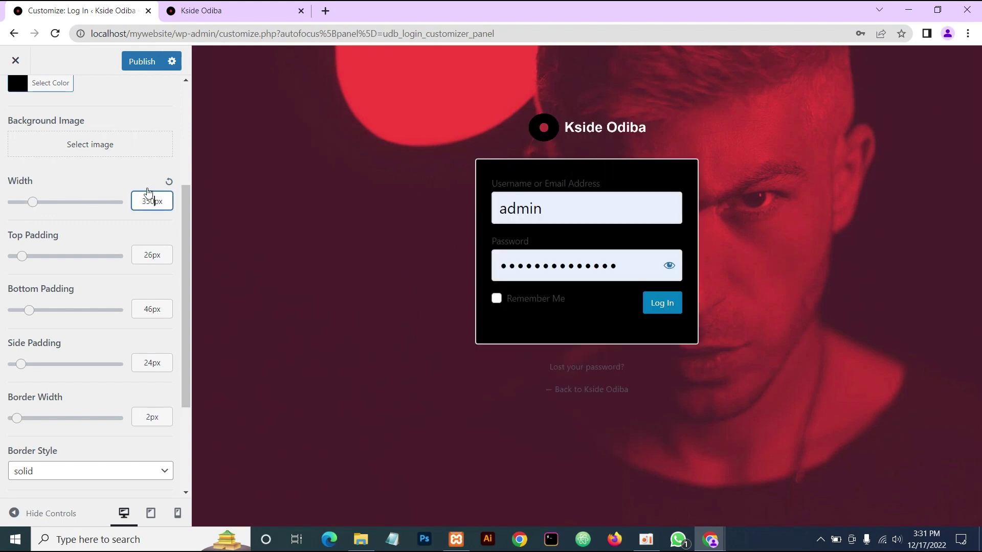
left_click(103, 239)
Try larger top, bottom and side paddings and another border width on the login form, restoring each original value.
left_click_drag(23, 259, 26, 260)
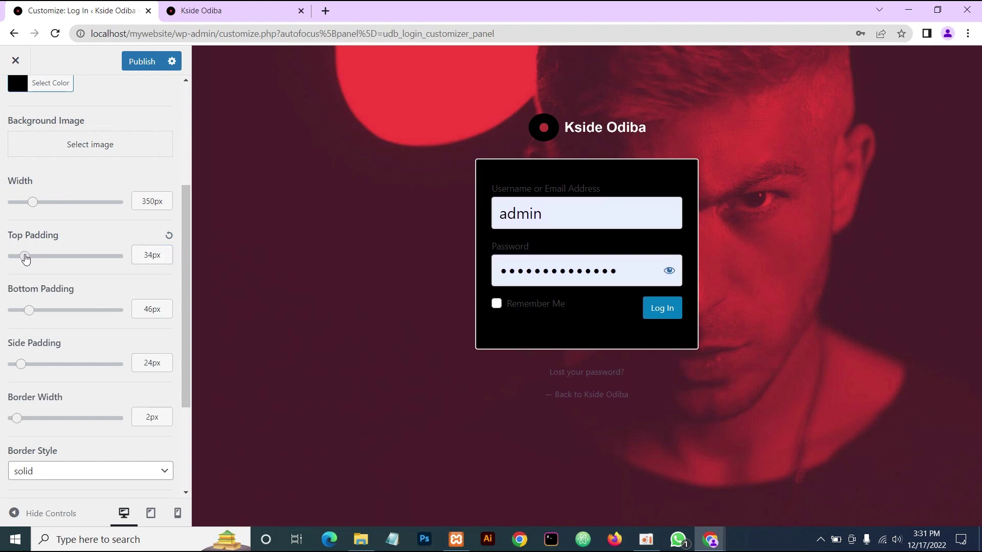
left_click(169, 237)
mouse_move(30, 313)
left_mouse_down()
mouse_move(13, 313)
mouse_move(57, 315)
mouse_move(41, 315)
left_mouse_up()
left_click(169, 289)
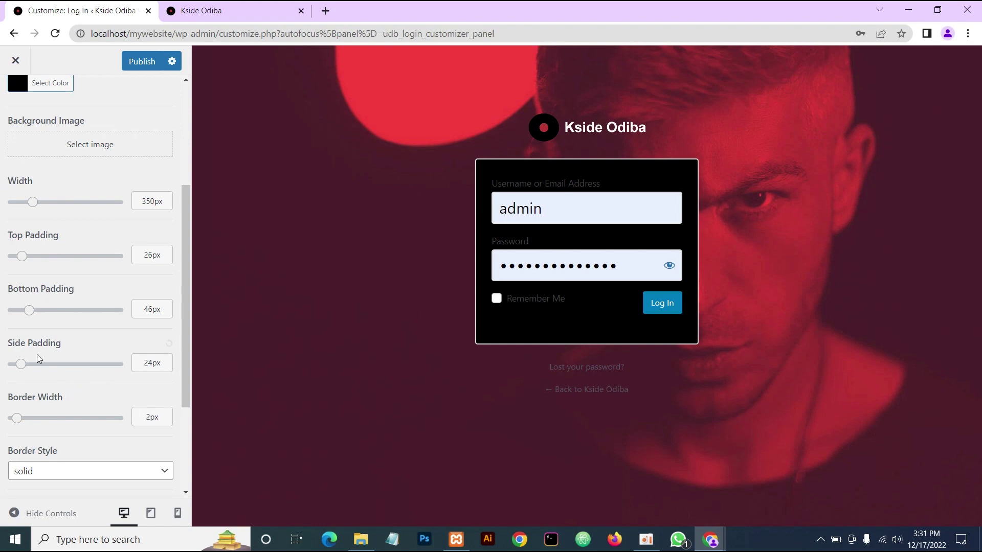
mouse_move(19, 365)
left_mouse_down()
mouse_move(49, 366)
mouse_move(9, 368)
mouse_move(31, 369)
left_mouse_up()
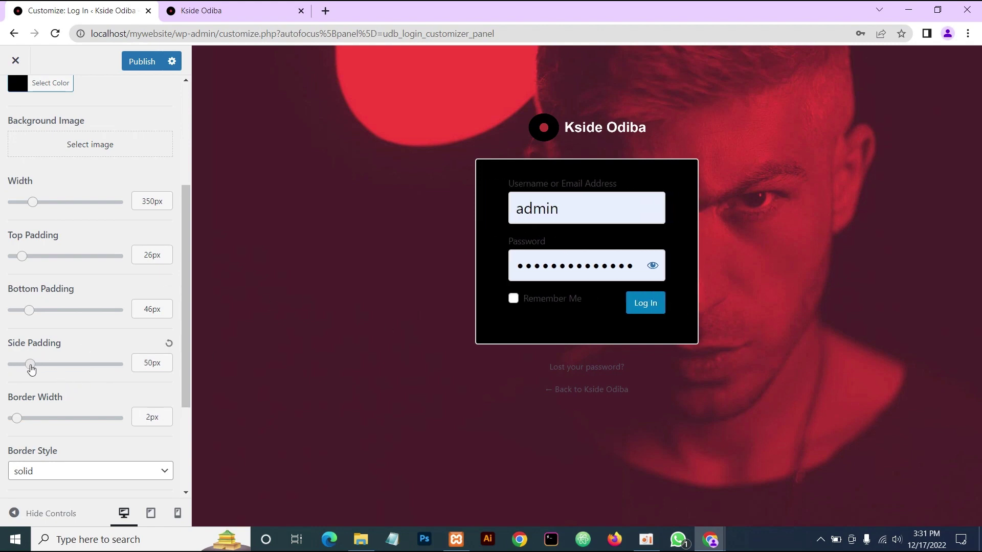
left_click(168, 343)
scroll(144, 377, "down", 1)
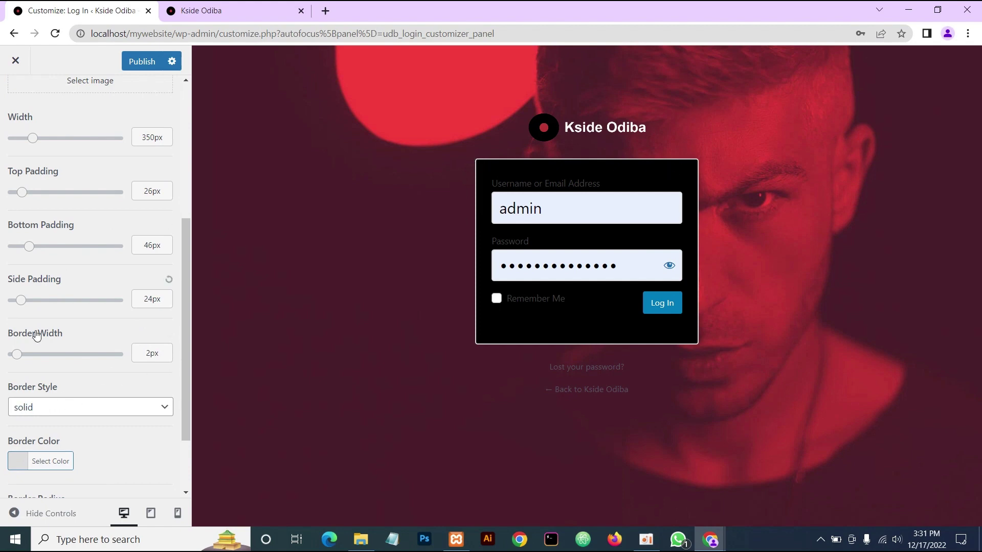
mouse_move(17, 355)
left_mouse_down()
mouse_move(52, 360)
mouse_move(19, 360)
left_mouse_up()
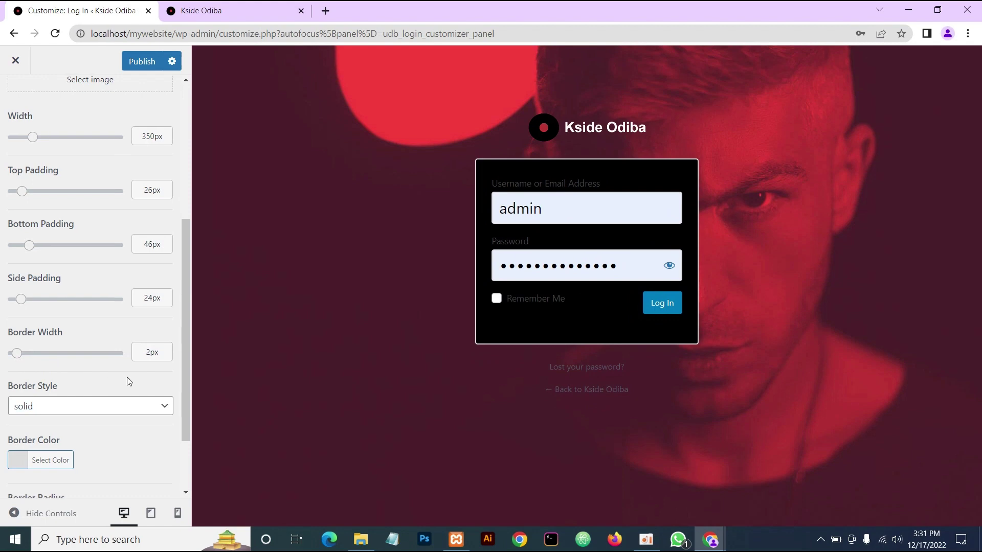
Set the login form's border color to the preset red (#dd3333).
scroll(126, 384, "down", 2)
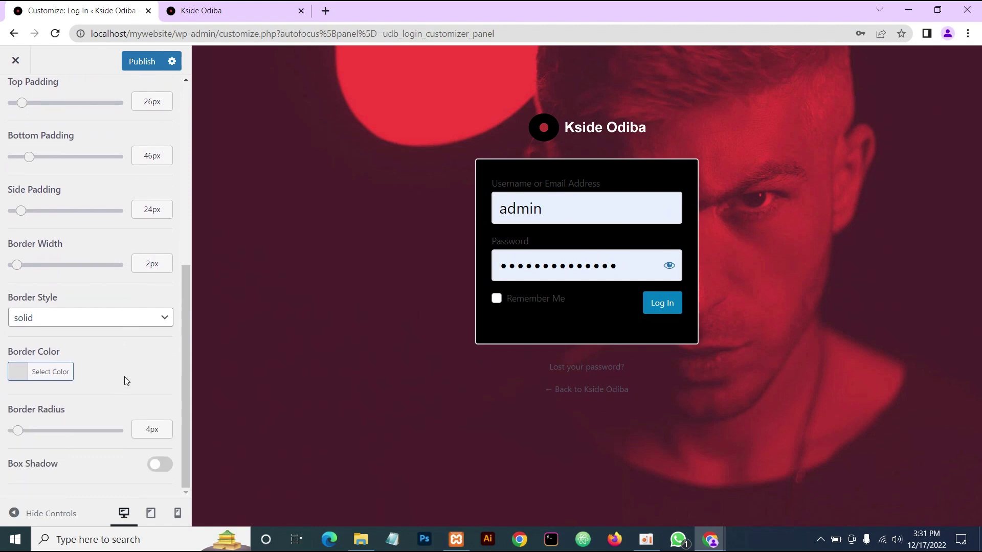
left_click(18, 372)
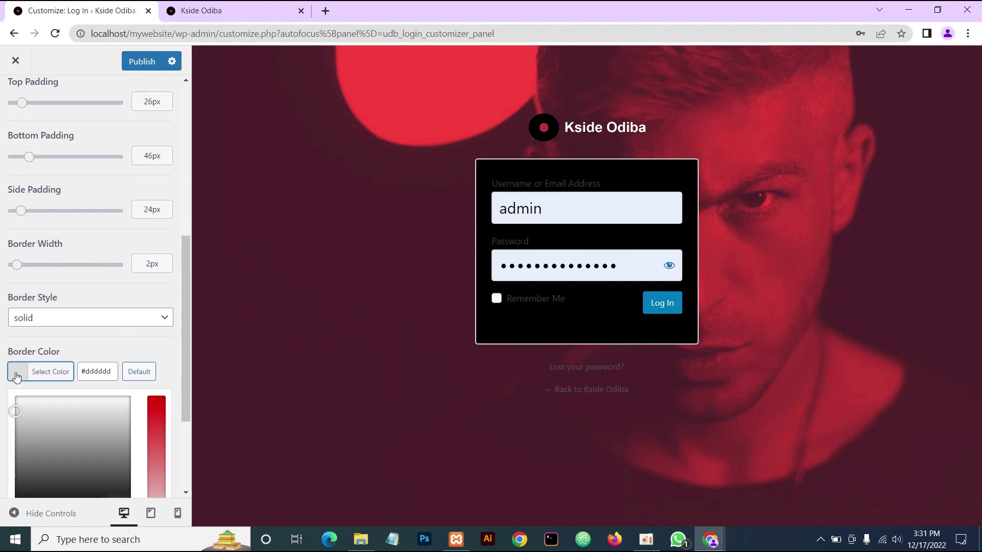
scroll(79, 407, "down", 3)
left_click(51, 394)
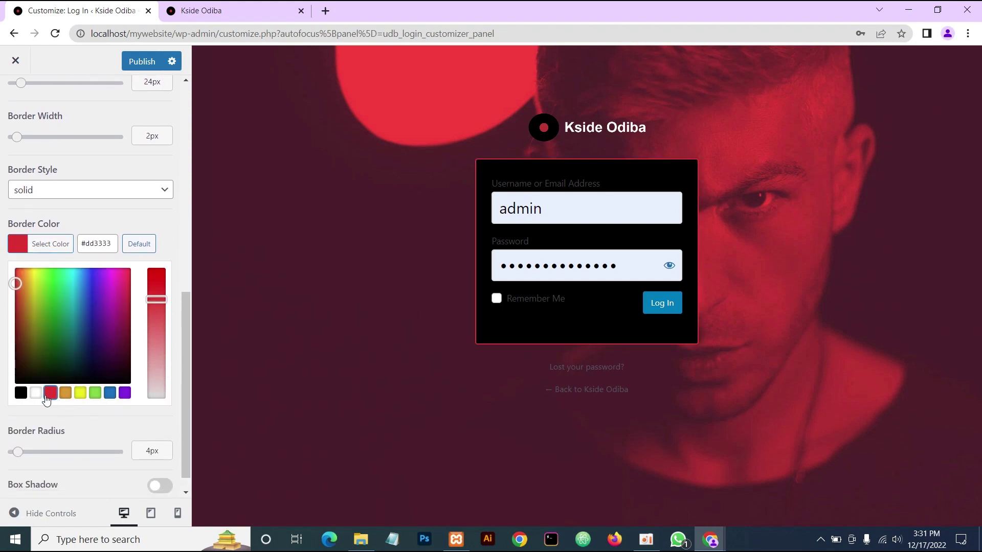
left_click(171, 233)
Increase the login form's border width to 4px.
left_click(149, 264)
left_click_drag(17, 265, 21, 271)
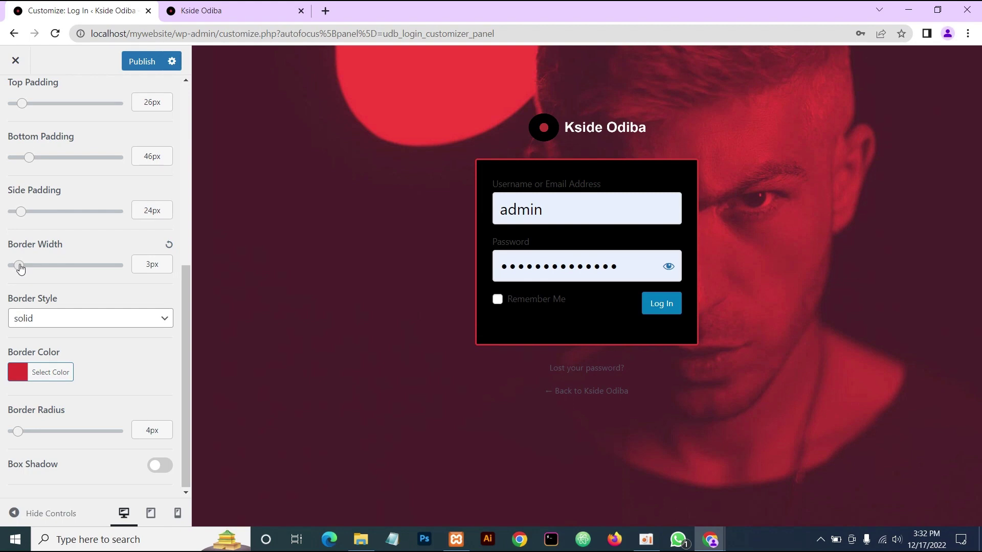
left_click_drag(20, 269, 22, 268)
left_click(147, 298)
left_click(146, 381)
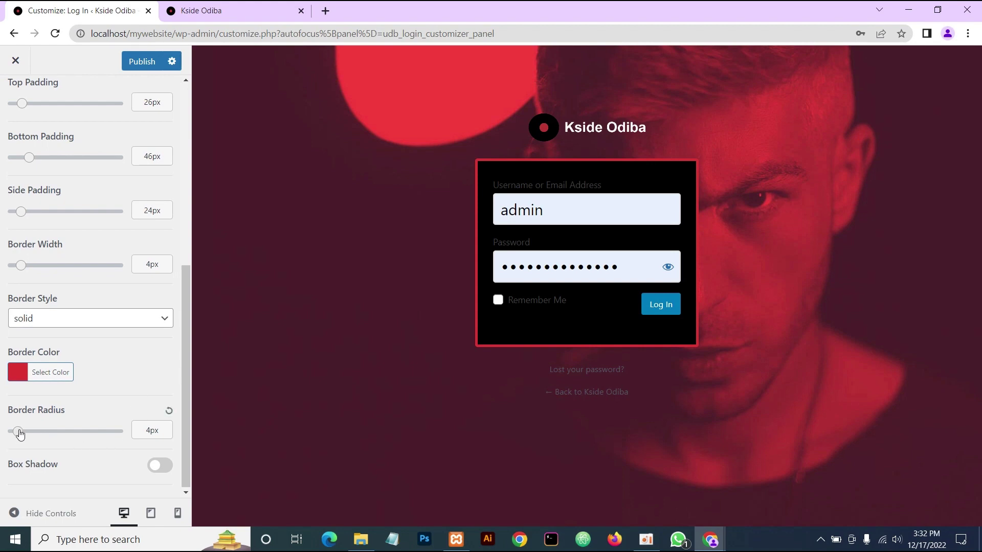
Set the login form's border radius to 22px and enable its box shadow at the default 10px width.
left_click_drag(20, 434, 42, 433)
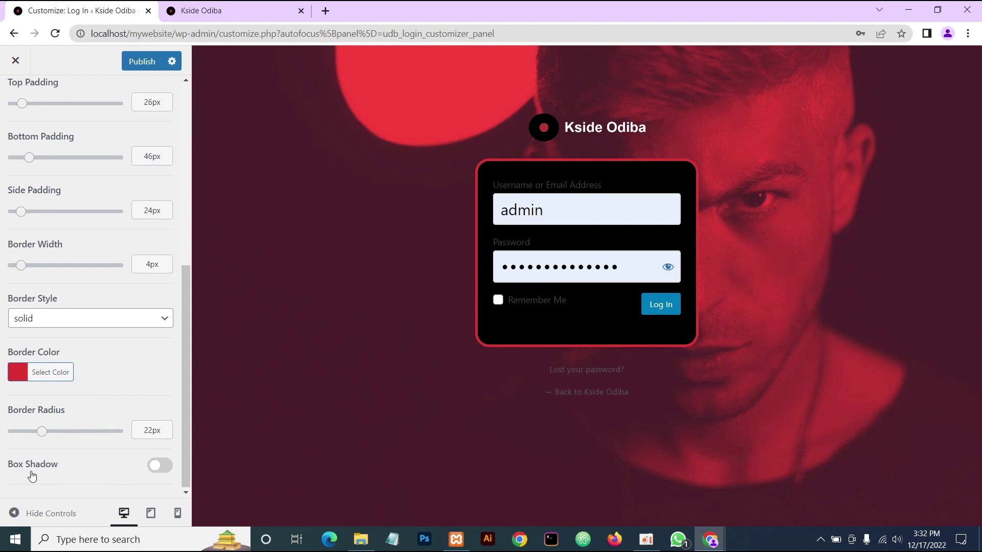
left_click(159, 467)
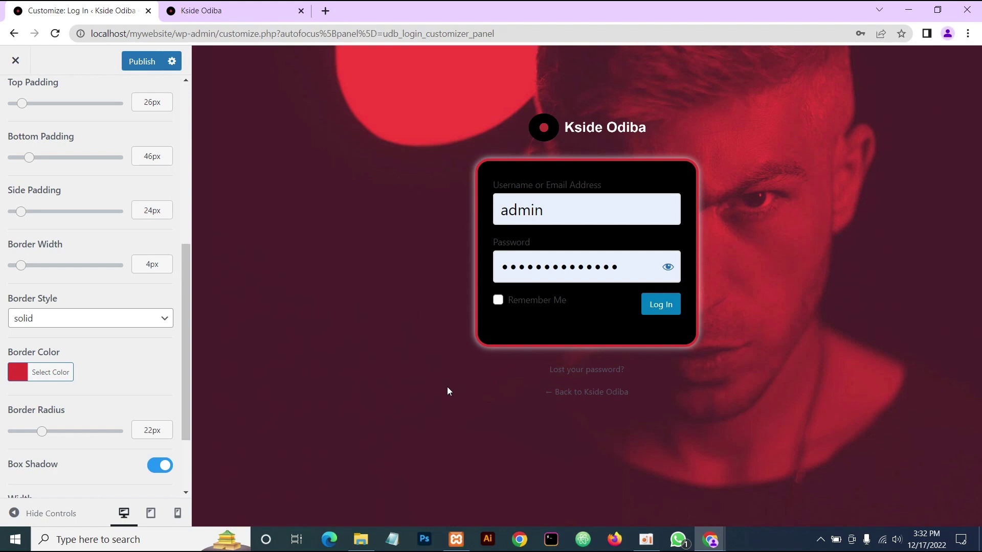
scroll(180, 424, "down", 2)
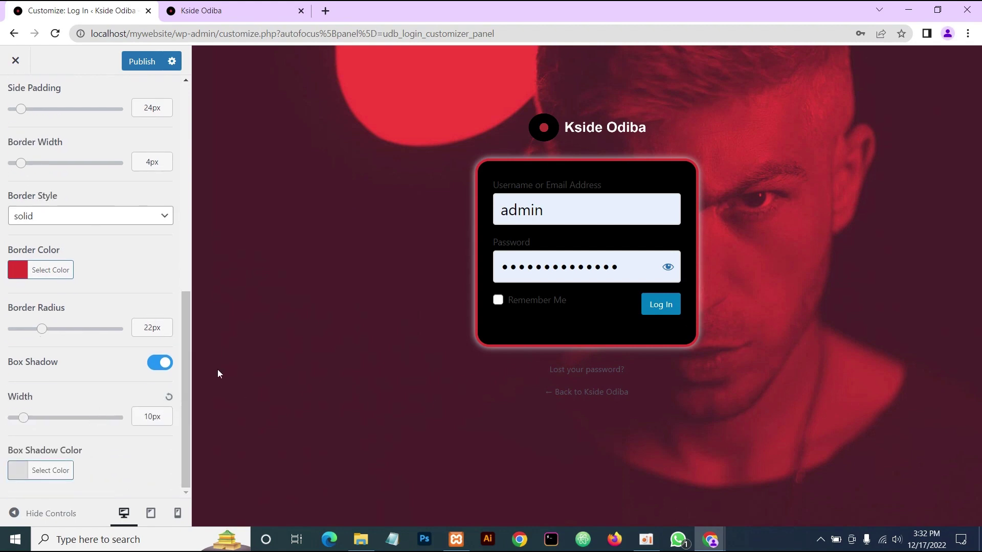
mouse_move(23, 424)
left_mouse_down()
mouse_move(48, 424)
mouse_move(24, 424)
left_mouse_up()
left_click(169, 396)
Try several preset colors for the login form's box shadow and settle on black (#000000).
left_click(17, 472)
scroll(94, 471, "down", 3)
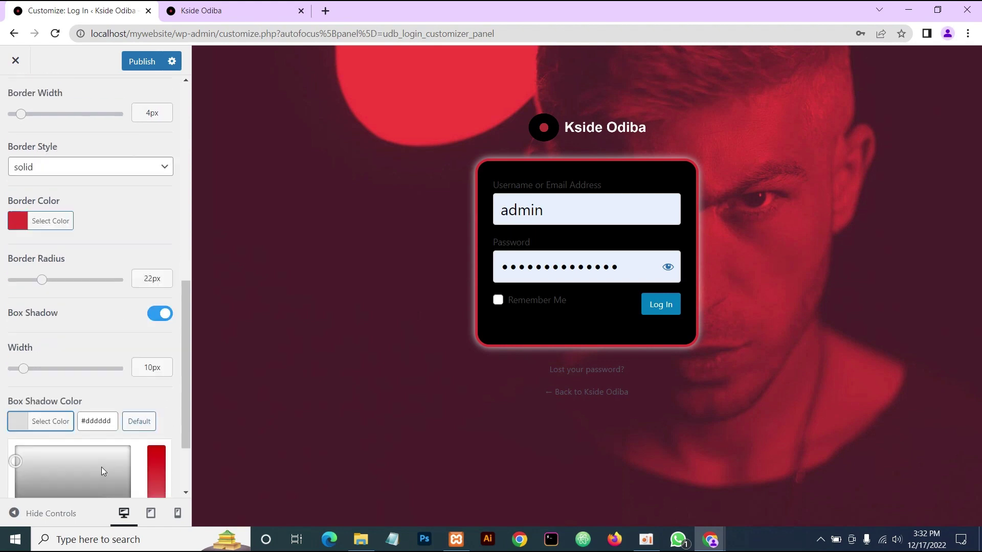
left_click(83, 468)
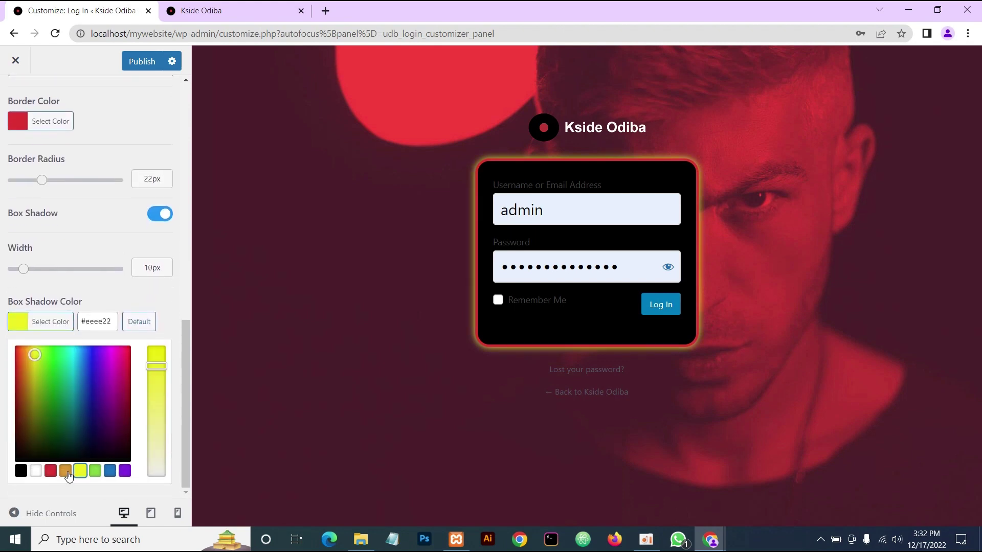
left_click(65, 471)
left_click(20, 471)
left_click(65, 472)
left_click(21, 471)
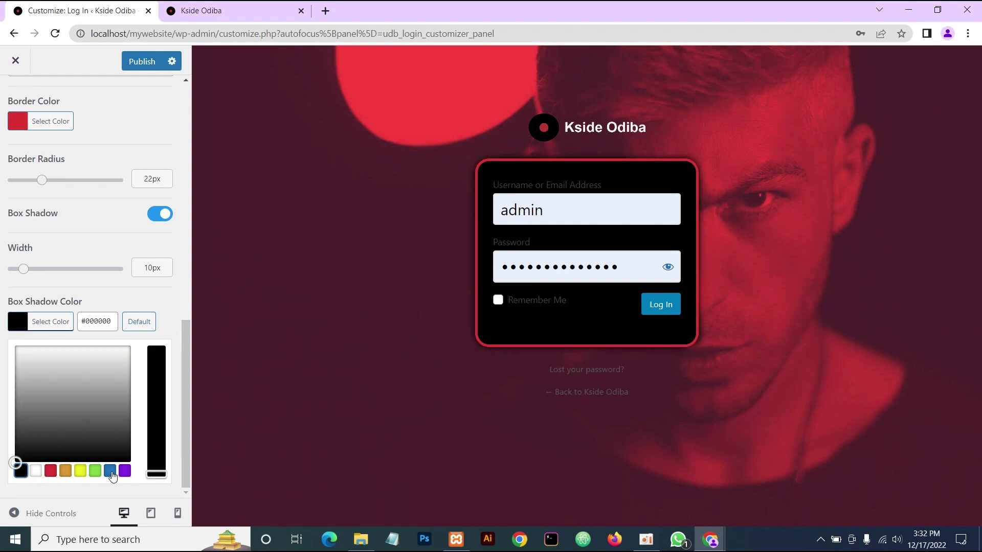
left_click(125, 471)
left_click(20, 471)
left_click(121, 298)
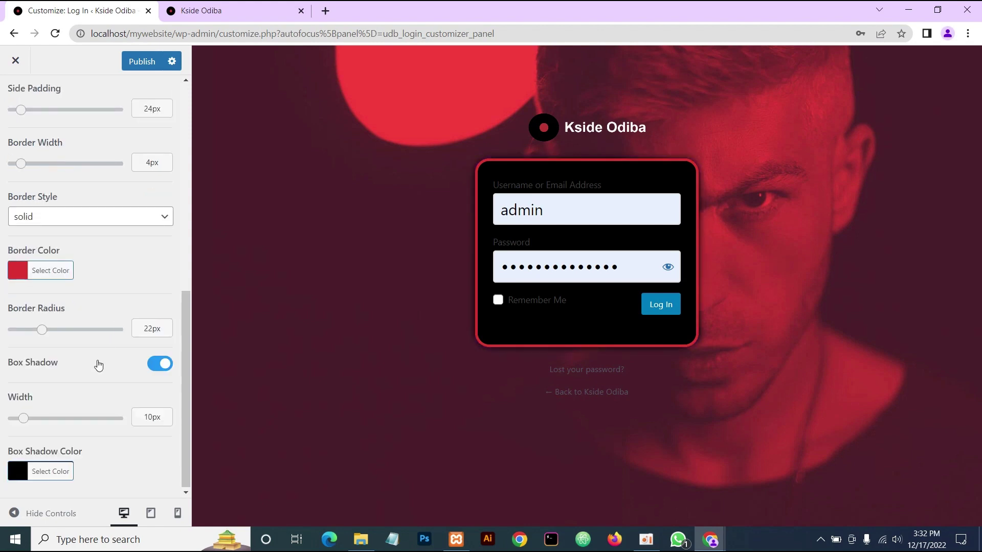
scroll(99, 364, "up", 3)
scroll(100, 364, "down", 3)
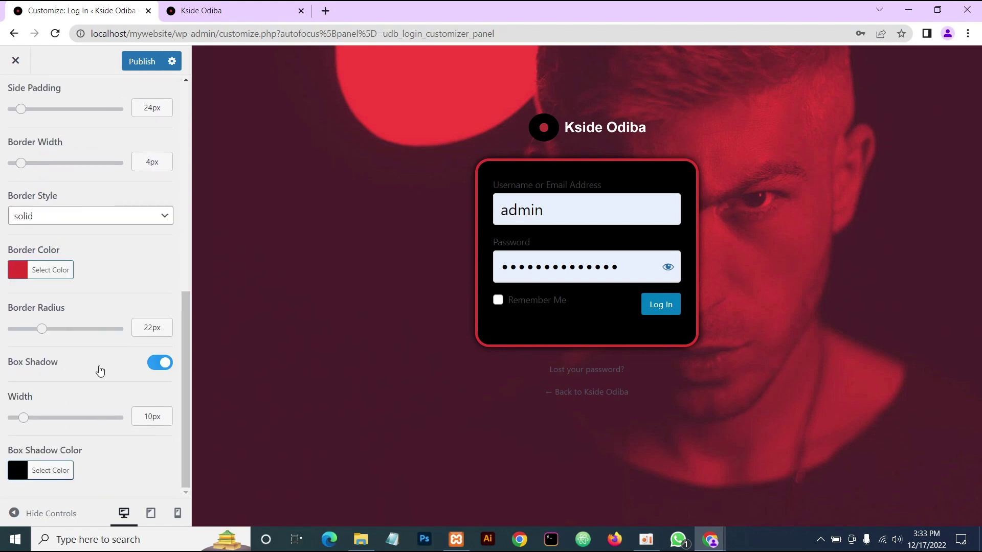
Switch from the Login Form settings to Input Fields and clear the prefilled username and password in the login preview.
scroll(100, 367, "up", 10)
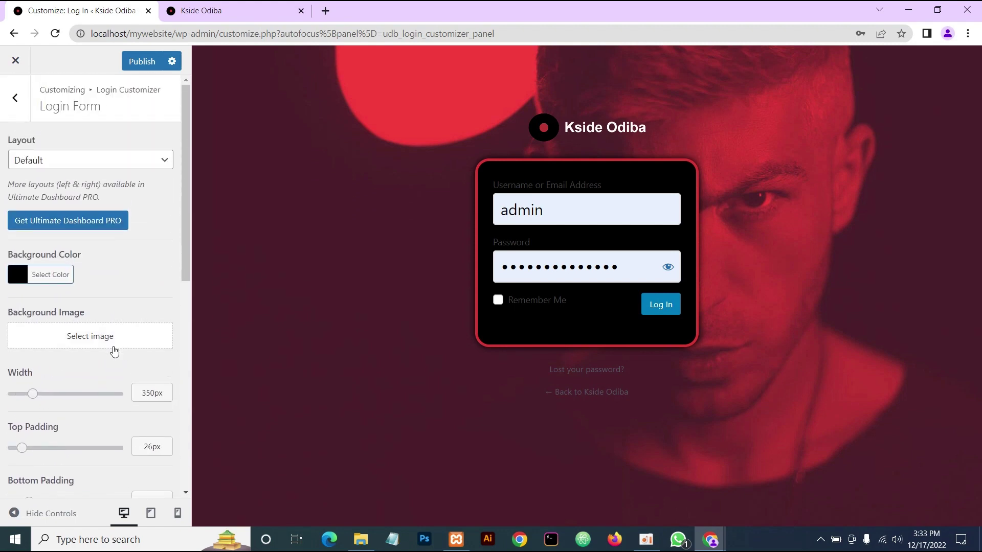
left_click(7, 93)
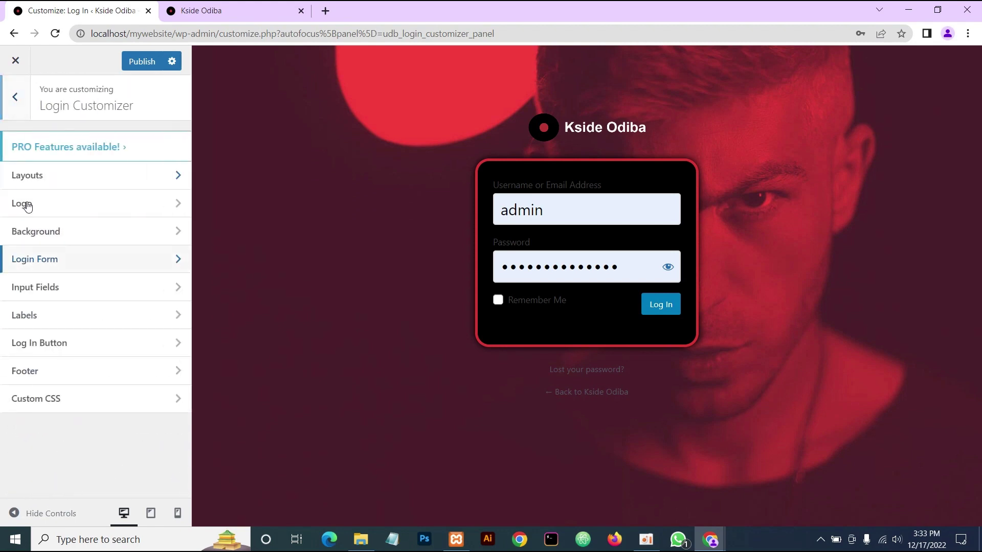
left_click(57, 293)
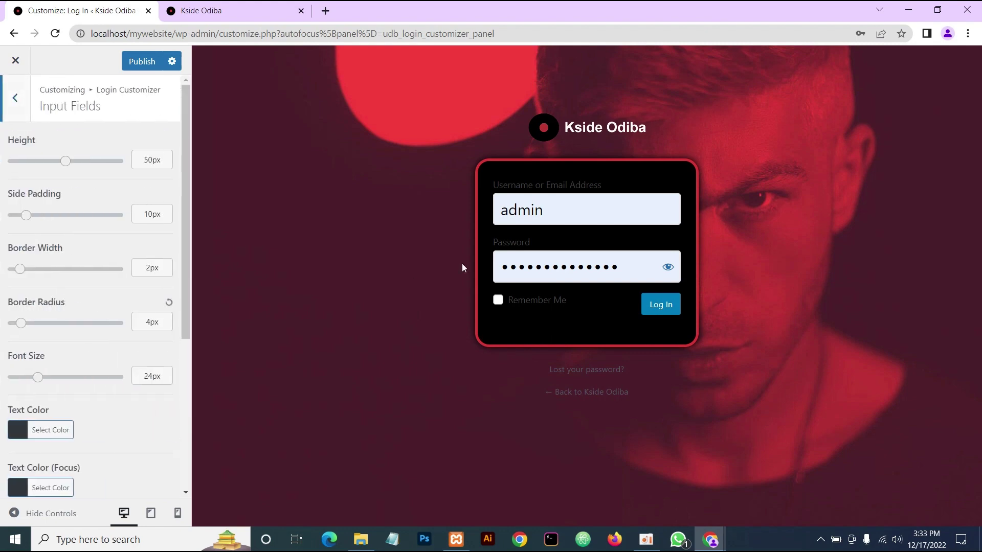
double_click(564, 207)
key("BackSpace")
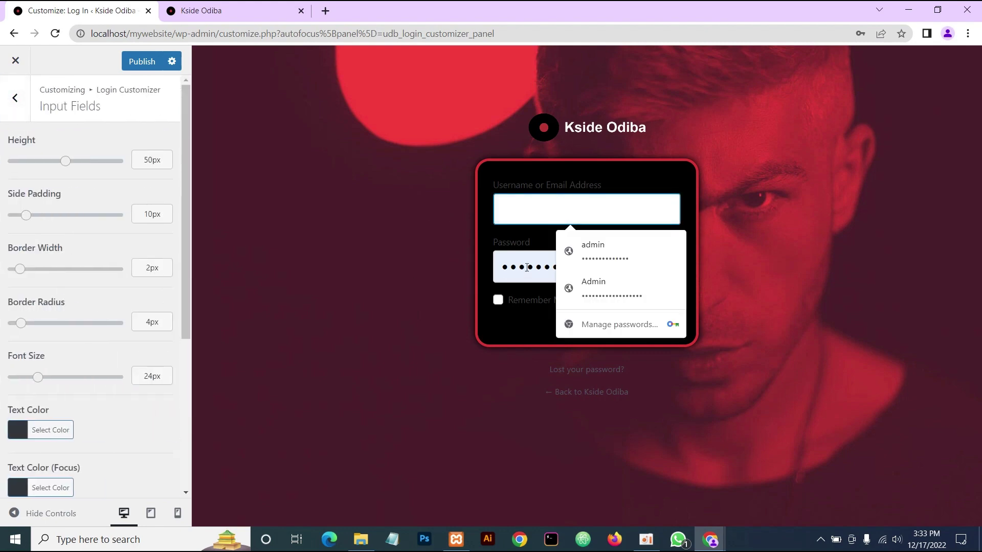
left_click(527, 266)
double_click(527, 267)
key("BackSpace")
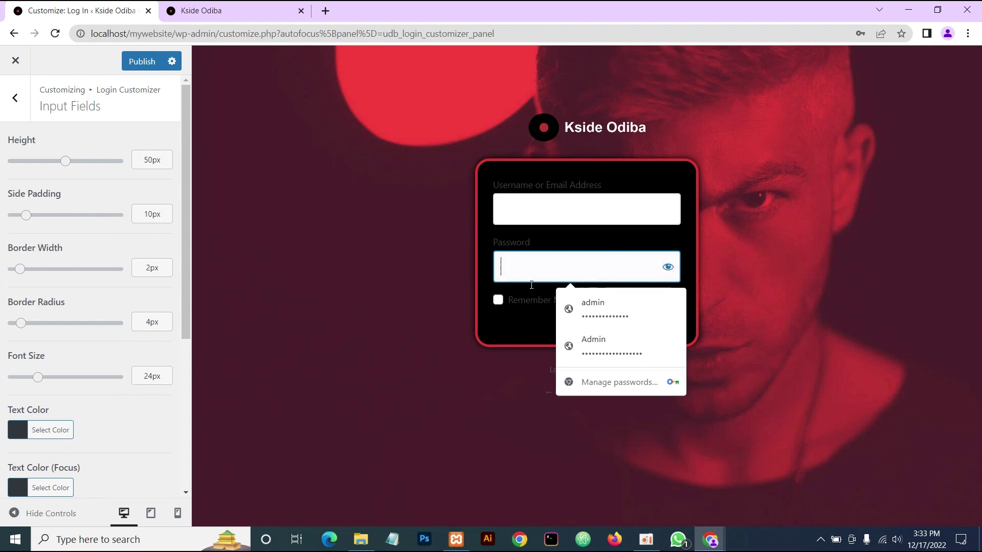
left_click(524, 333)
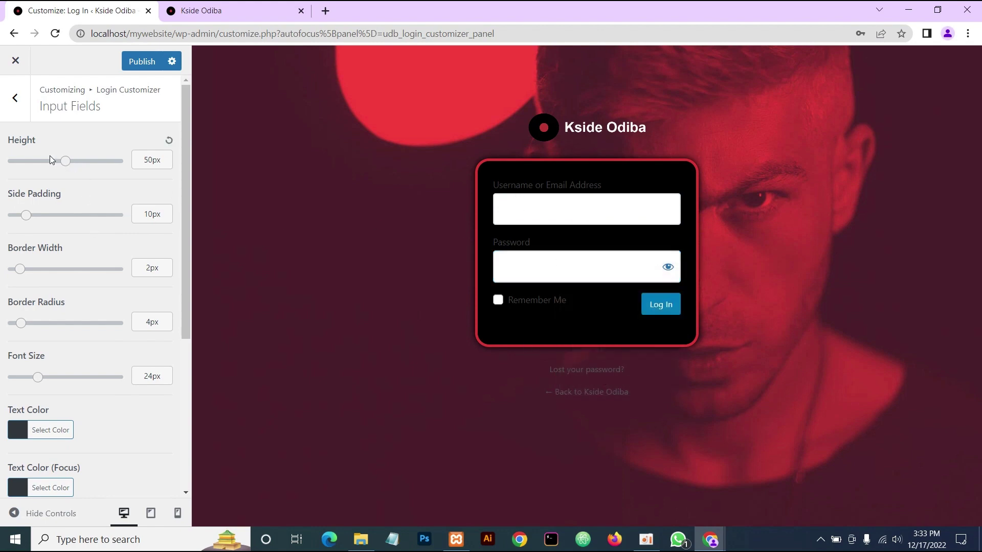
Set the input fields' height to 40px and their border radius to 30px.
left_click_drag(65, 163, 50, 162)
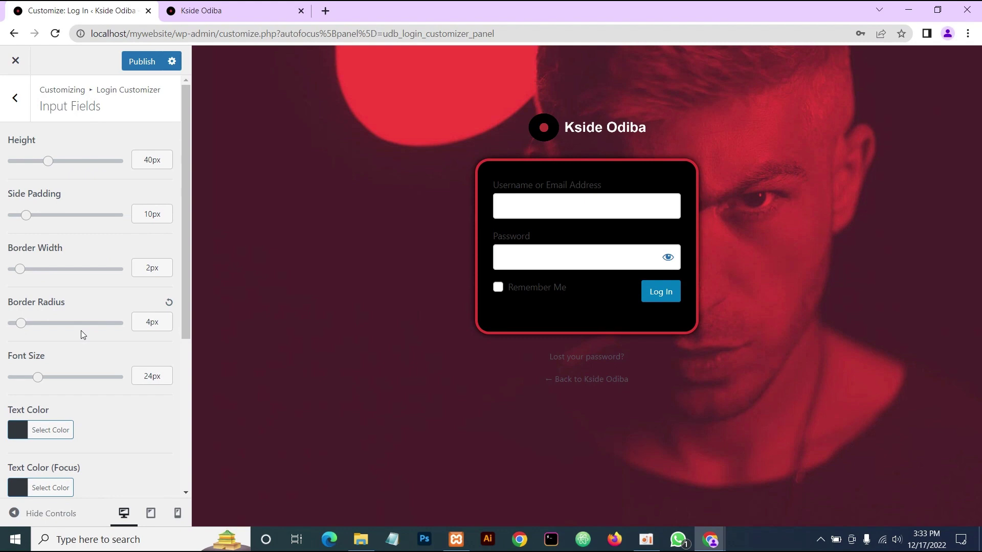
scroll(78, 331, "down", 1)
scroll(75, 321, "down", 2)
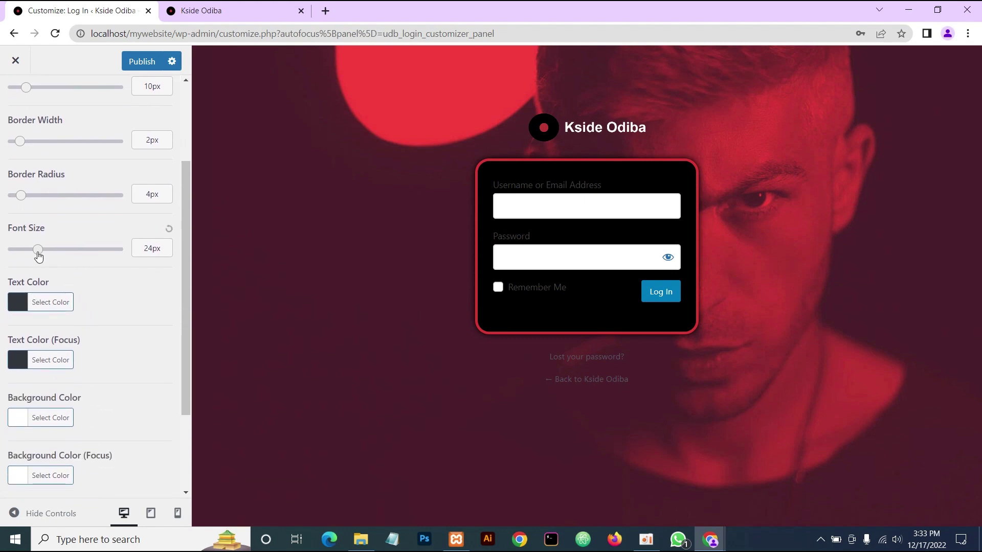
left_click(525, 211)
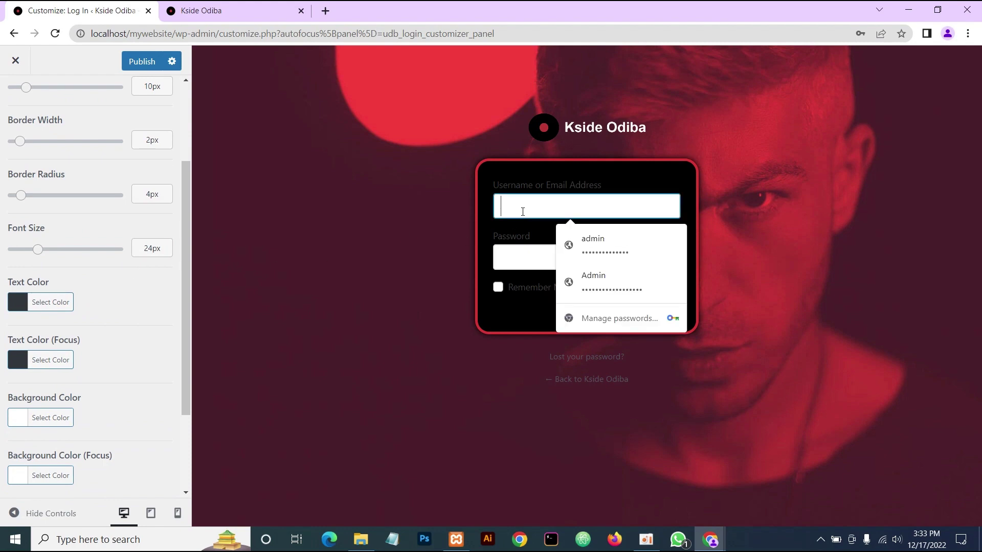
left_click(135, 287)
scroll(102, 312, "down", 1)
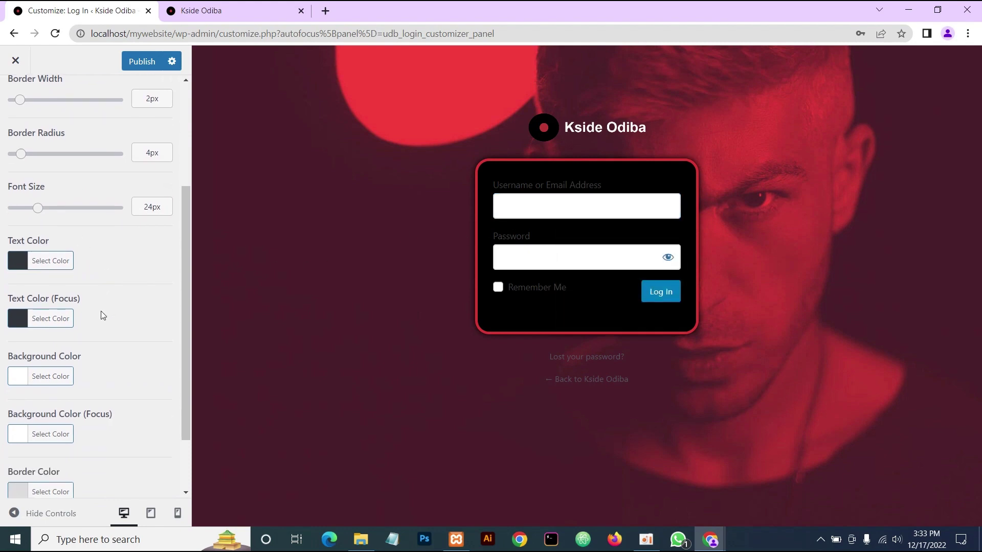
scroll(111, 290, "up", 1)
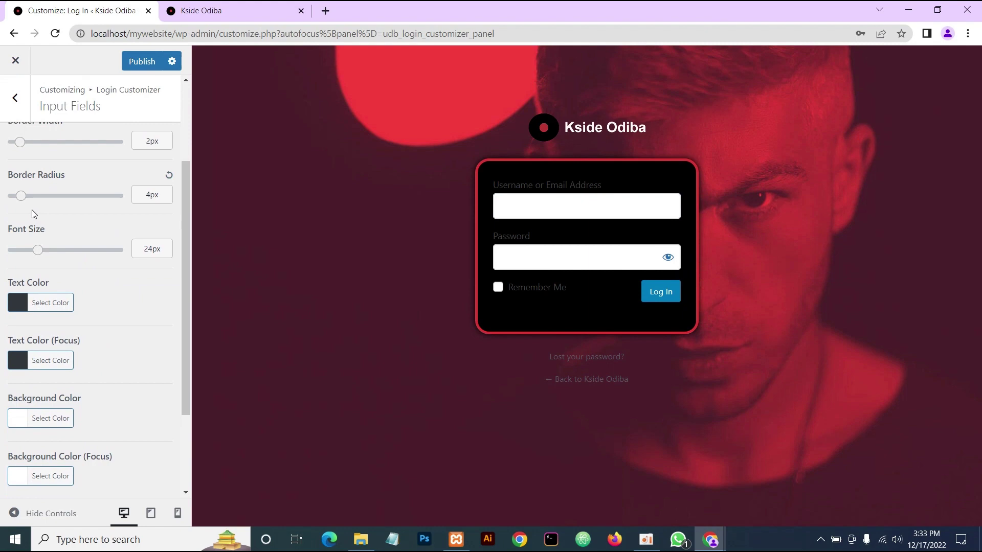
left_click_drag(20, 197, 78, 209)
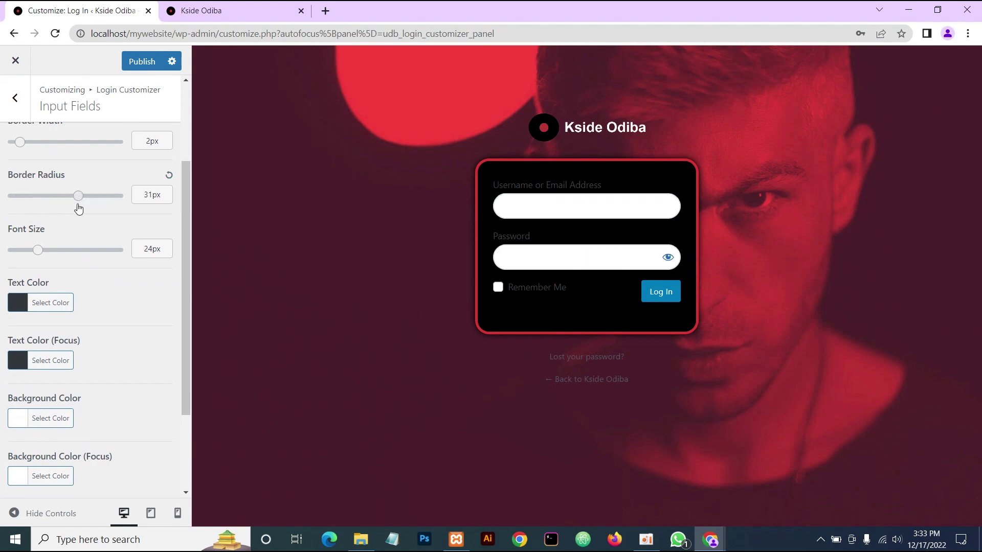
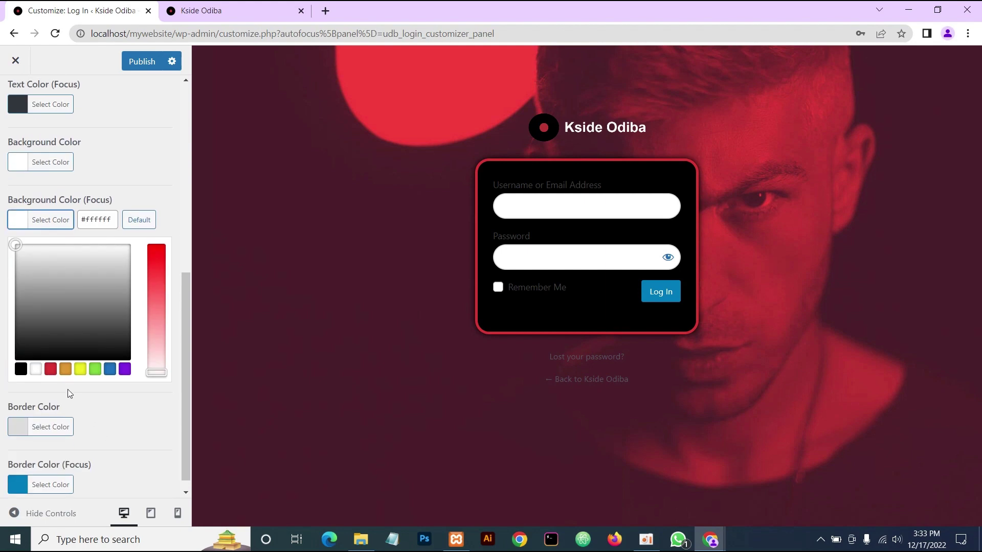
Set the input fields' focused background color to the preset red (#dd3333) and test it with sample text in the username field, clearing the text.
left_click(50, 369)
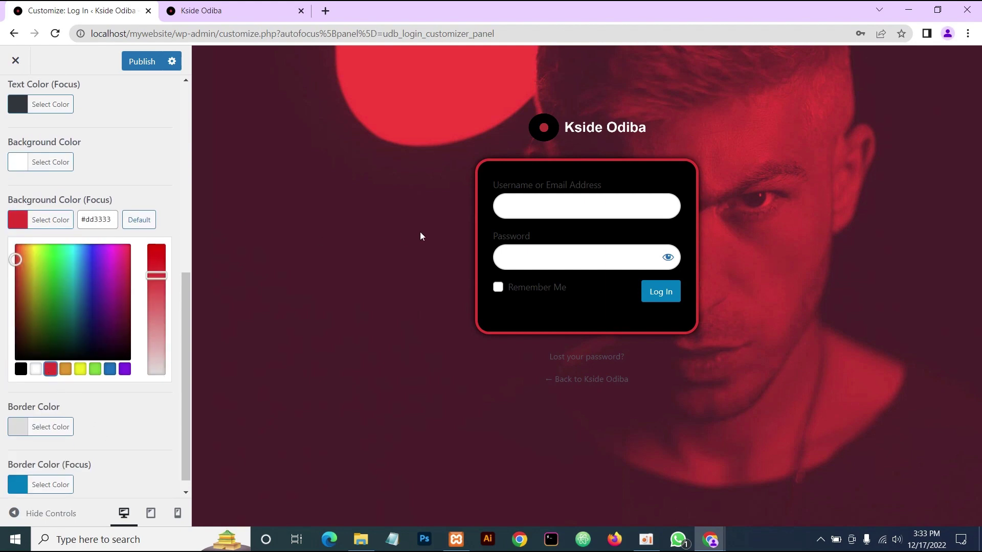
left_click(536, 212)
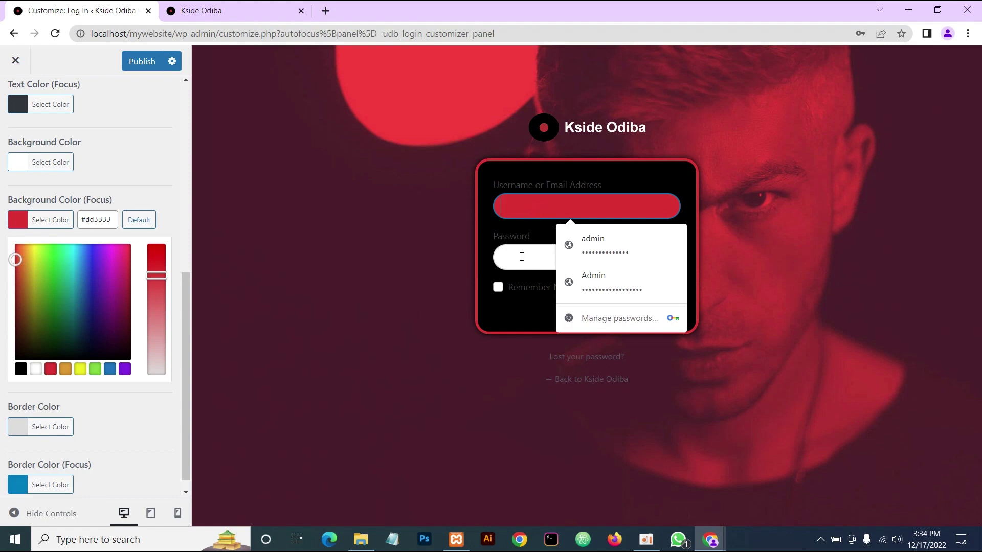
type("thfnd")
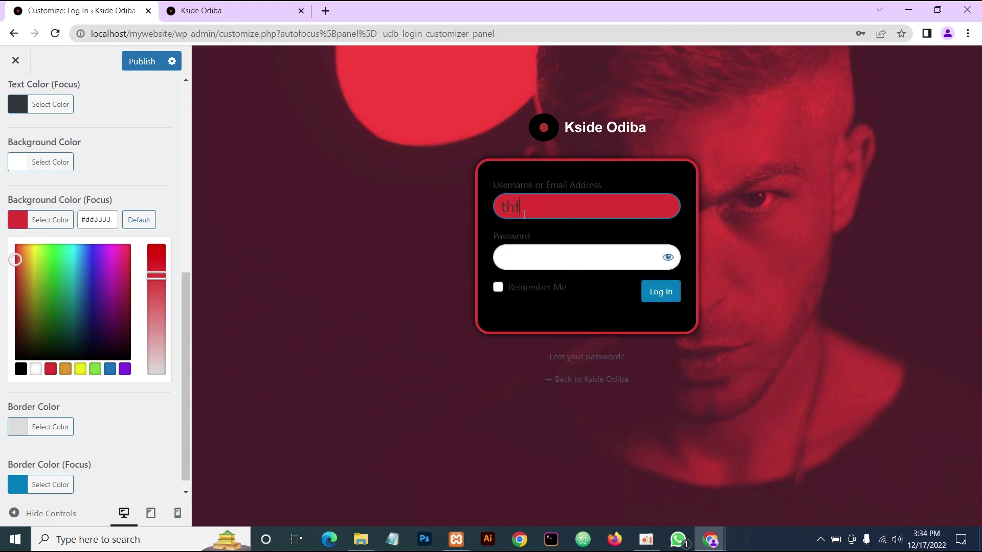
key("BackSpace")
key("BackSpace")
key("BackSpace")
key("BackSpace")
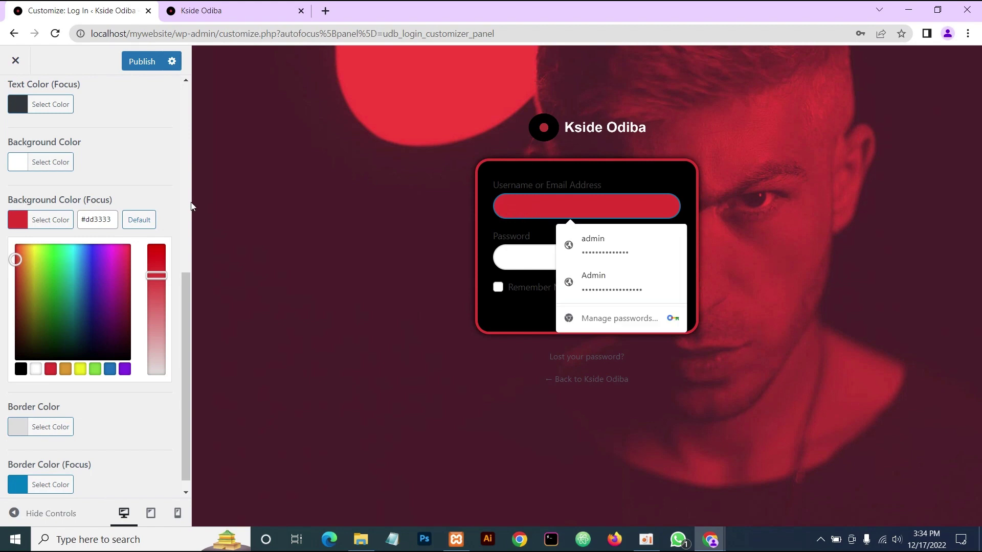
left_click(149, 173)
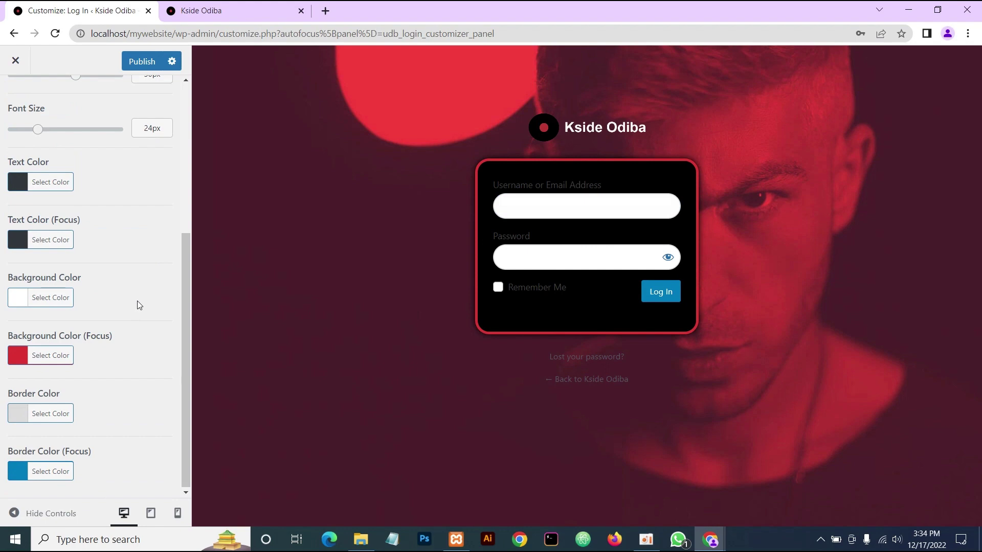
Set the input fields' focused text color to white (#ffffff).
scroll(129, 372, "up", 1)
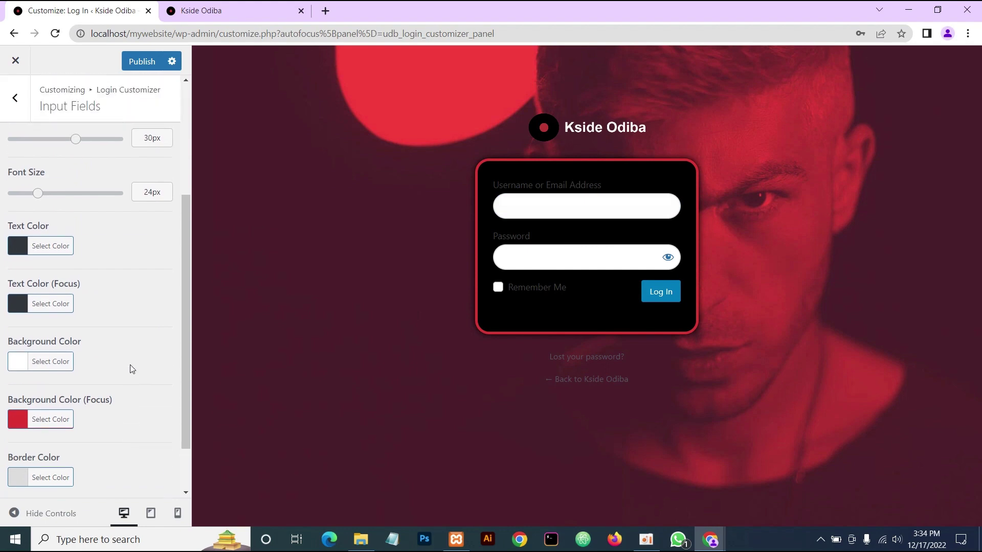
scroll(131, 358, "down", 1)
scroll(132, 340, "up", 2)
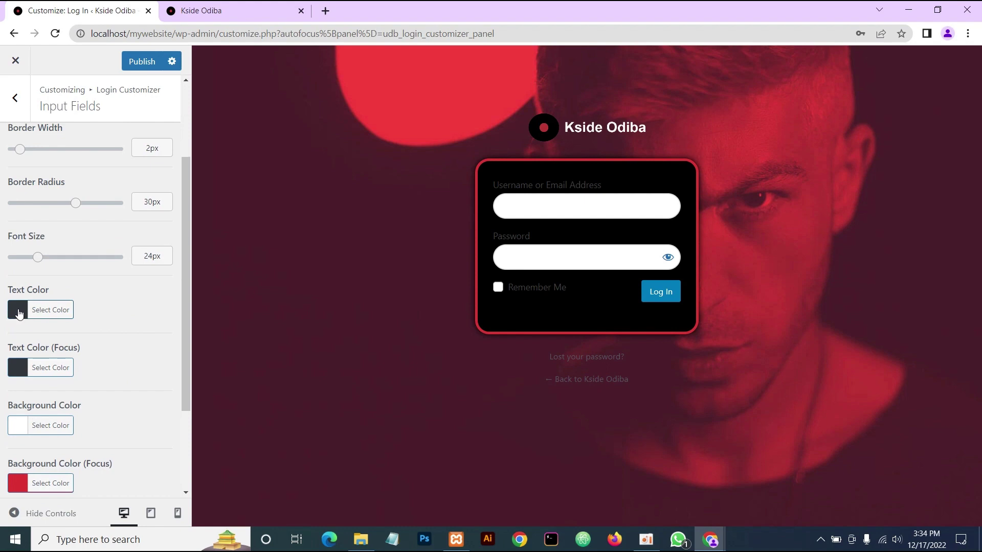
left_click(18, 368)
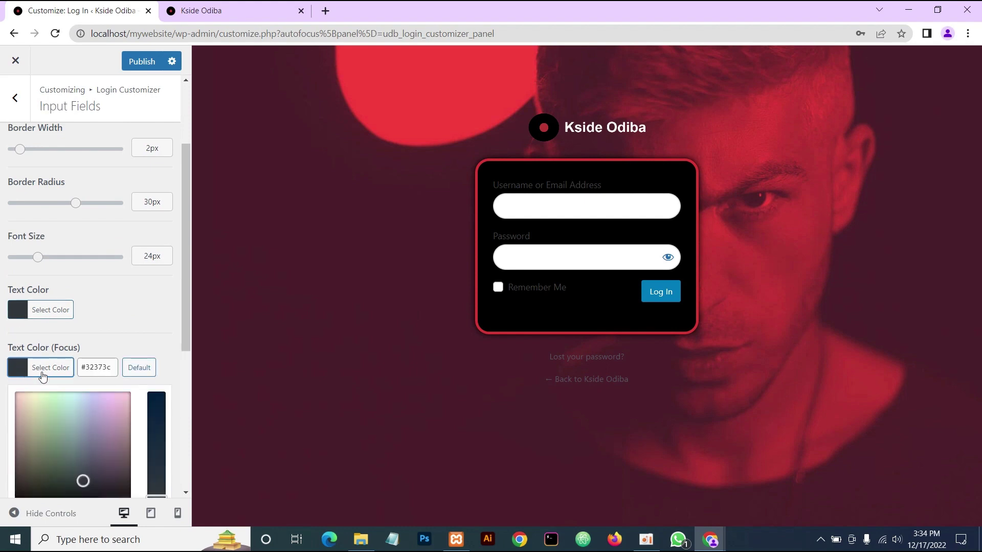
scroll(112, 366, "down", 1)
left_click(36, 452)
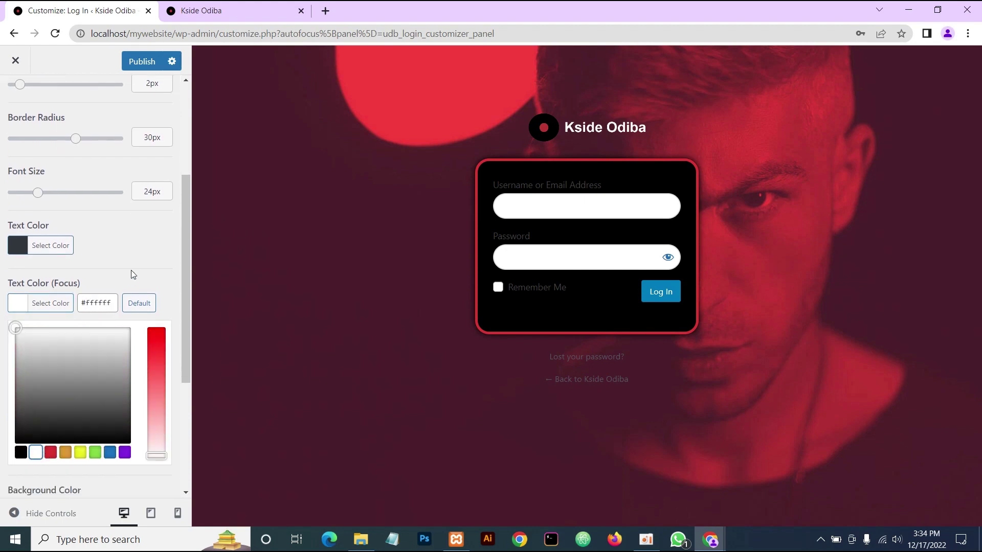
left_click(147, 271)
Check the focused text color by entering sample text in the preview's username field, and clear the text.
left_click(571, 206)
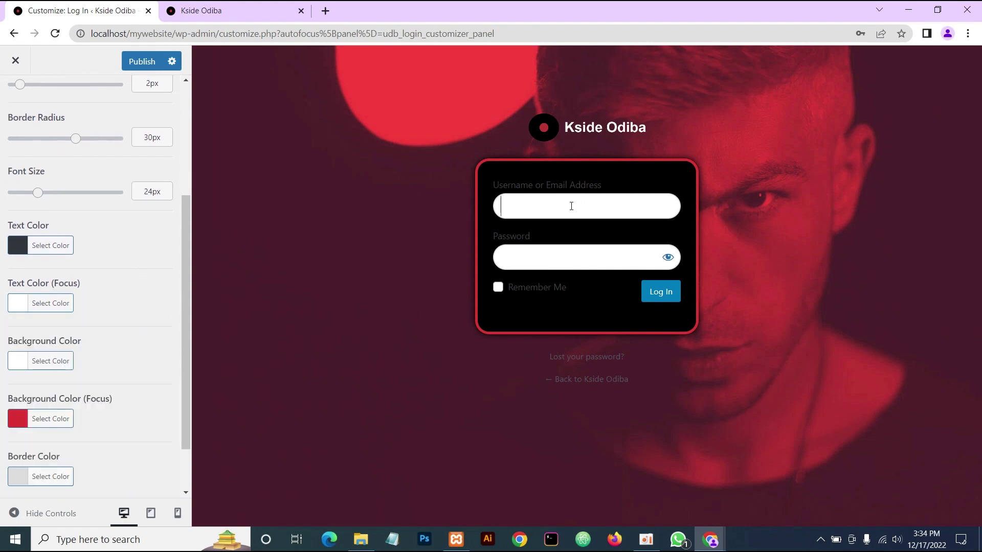
type("theheheh")
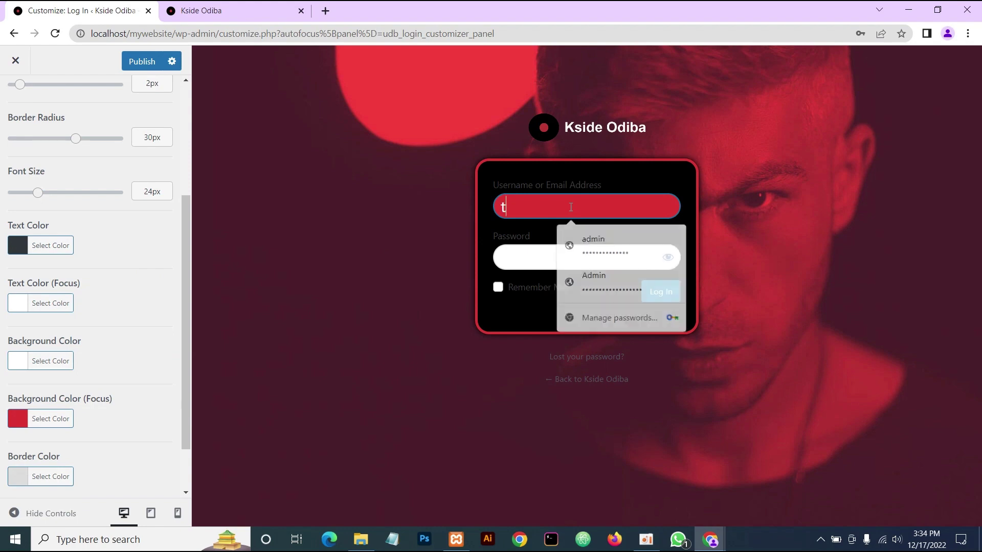
key("BackSpace")
key("BackSpace")
key("BackSpace")
key("BackSpace")
key("BackSpace")
key("BackSpace")
key("BackSpace")
key("BackSpace")
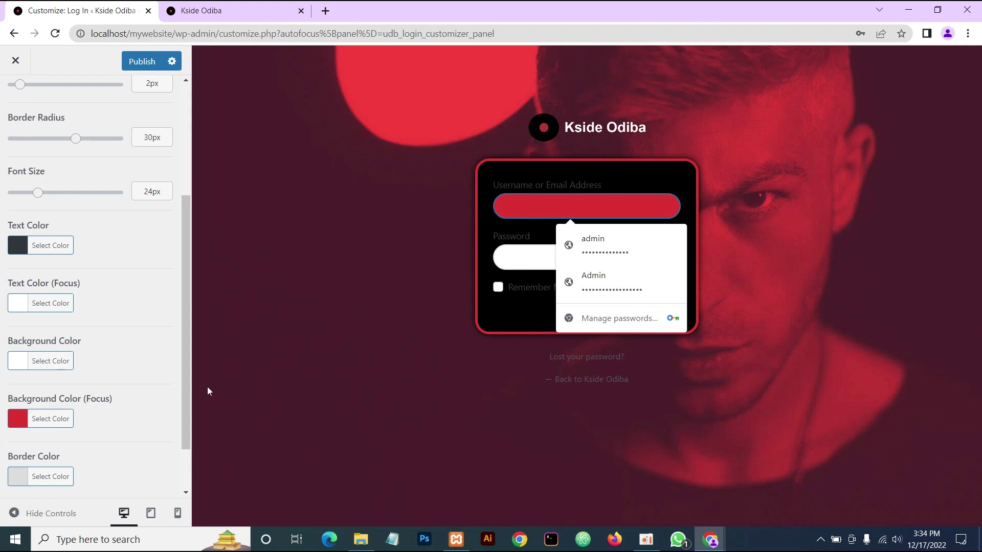
left_click(134, 369)
Set the input fields' focused border color to the preset white.
scroll(136, 391, "down", 1)
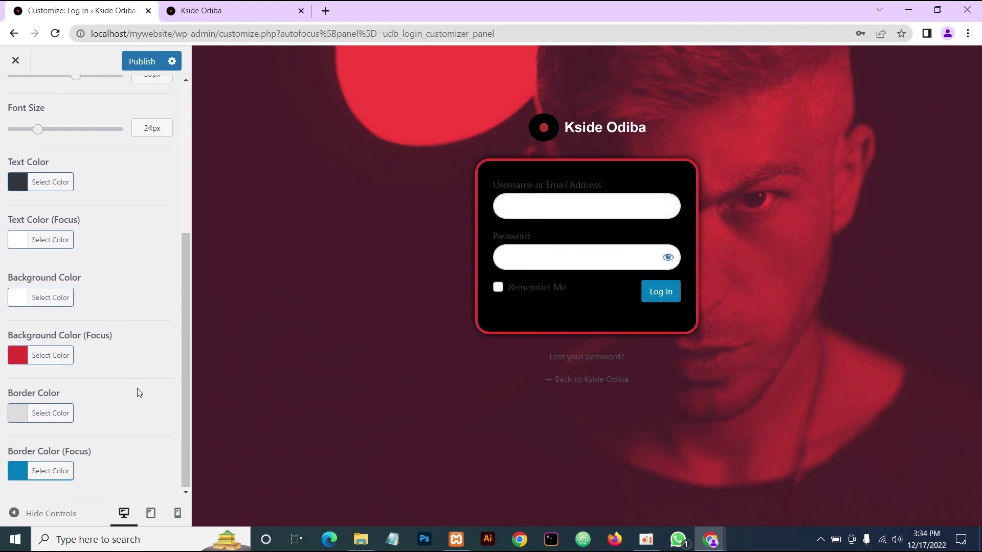
left_click(50, 470)
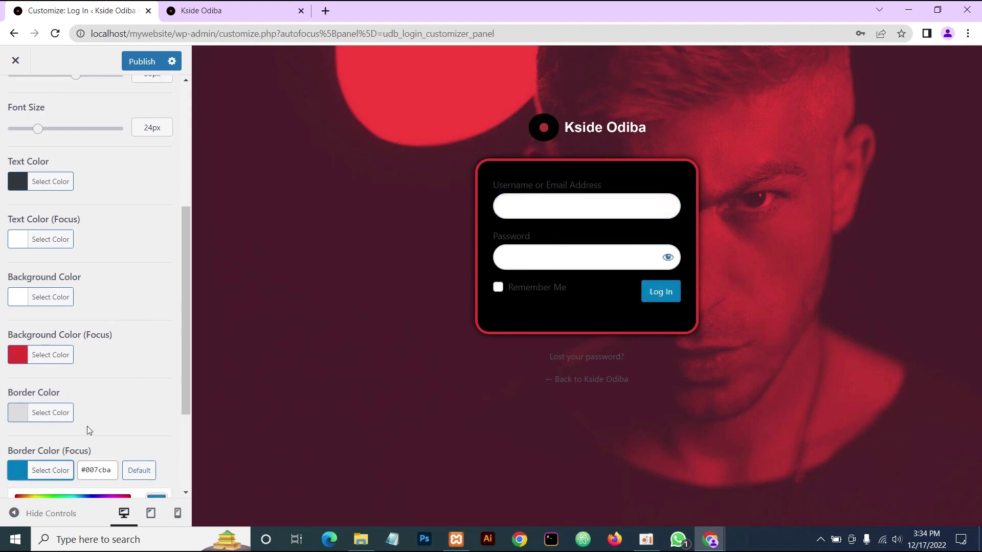
scroll(164, 415, "down", 1)
scroll(180, 404, "down", 1)
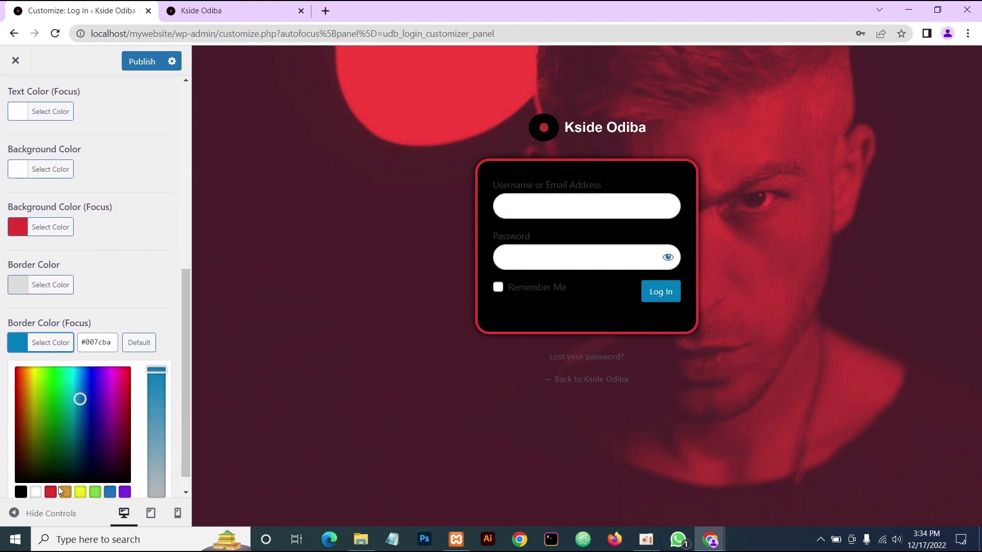
scroll(58, 487, "down", 1)
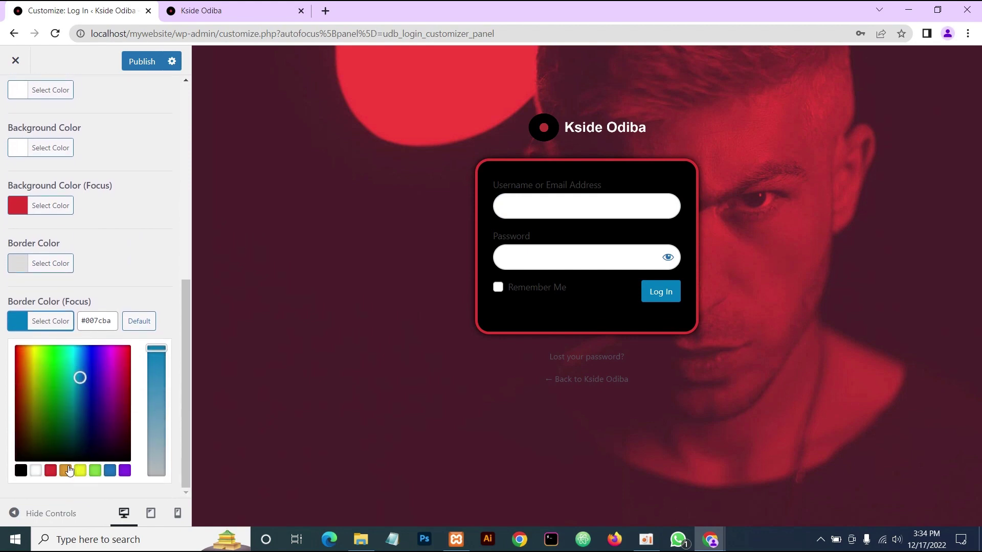
left_click(36, 471)
left_click(146, 254)
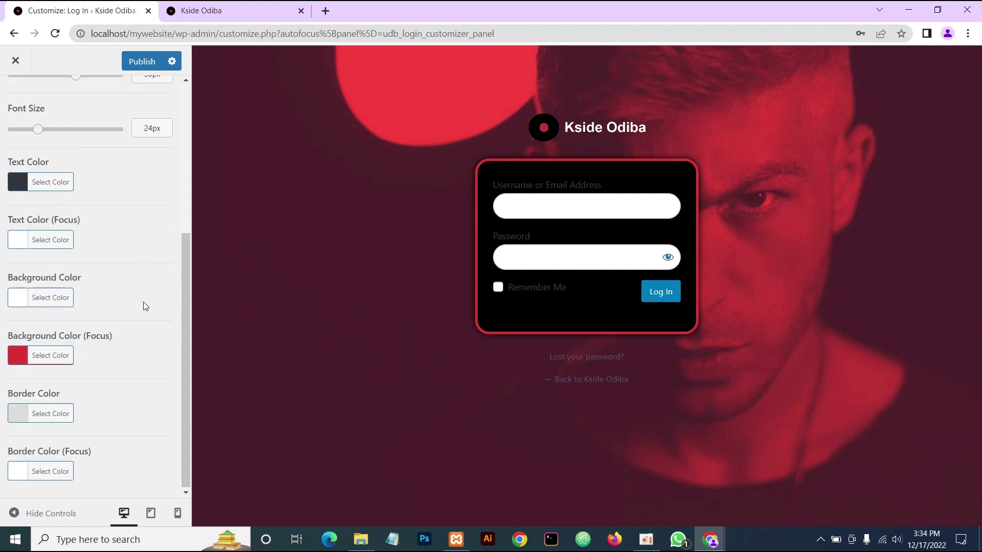
Check the focused border color by entering sample text in the preview's username field, and clear the text.
left_click(537, 204)
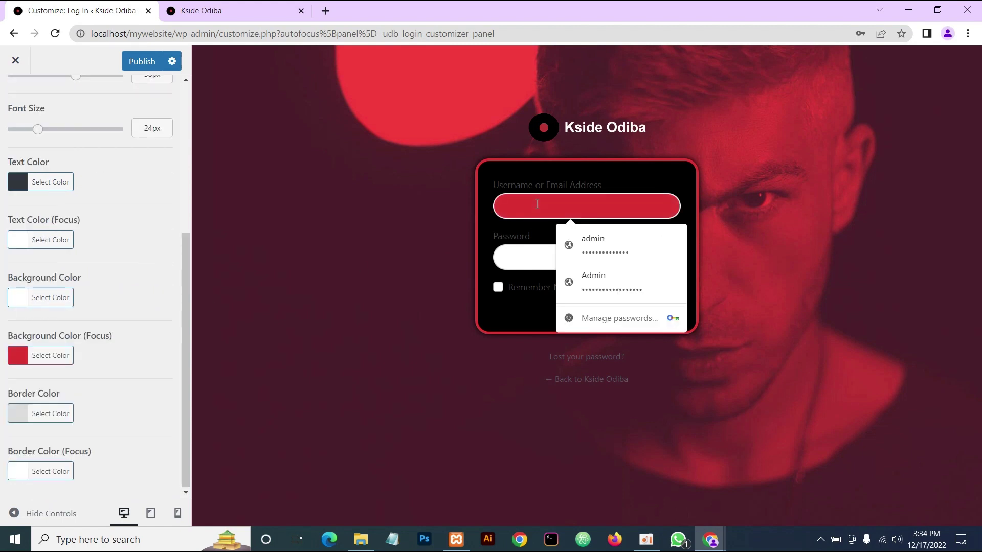
type("thhhdd")
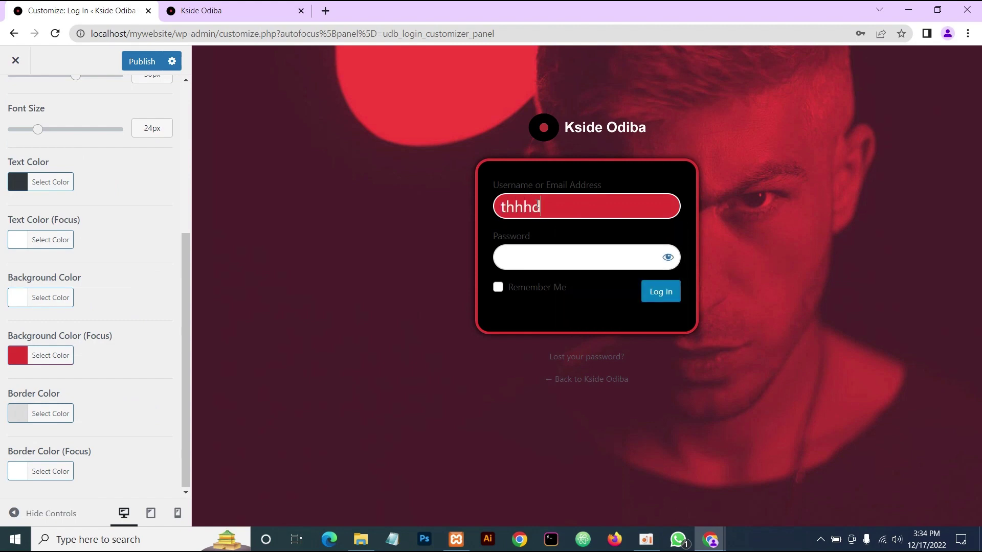
key("BackSpace")
key("BackSpace")
key("BackSpace")
key("BackSpace")
key("BackSpace")
key("BackSpace")
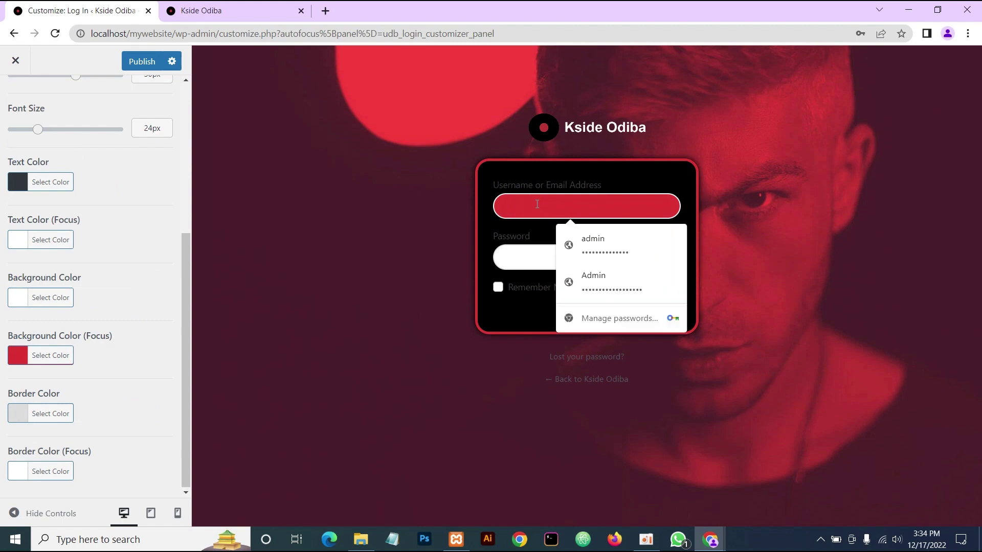
Set the input fields' focused border color to the preset black (#000000) and check it on the preview's username field.
left_click(32, 472)
scroll(127, 435, "down", 1)
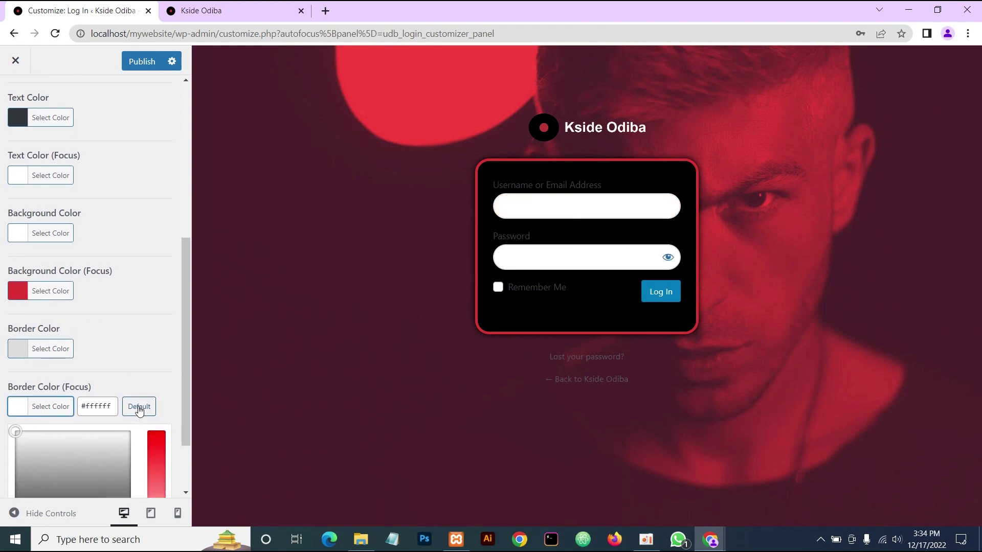
scroll(51, 425, "down", 2)
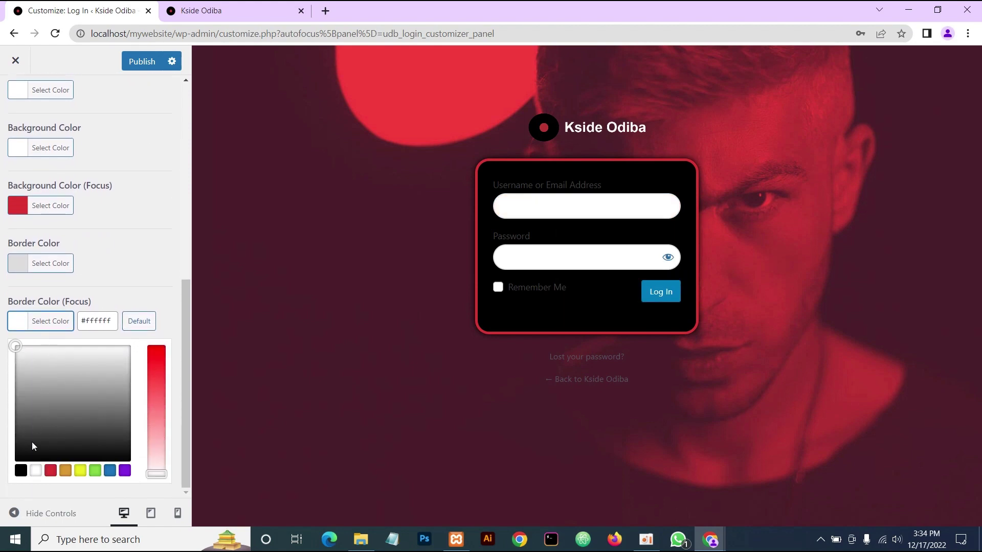
left_click(21, 472)
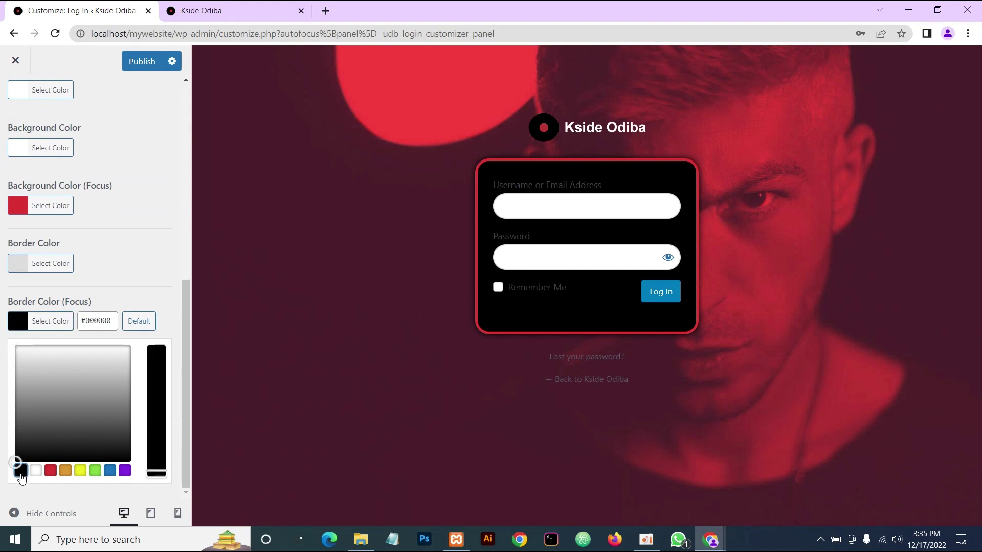
left_click(140, 287)
left_click(517, 204)
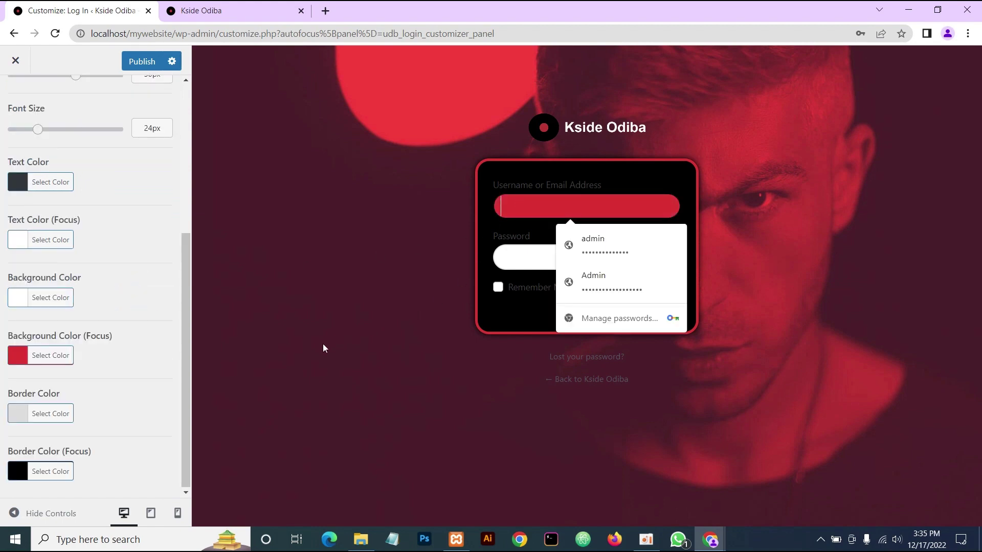
left_click(140, 356)
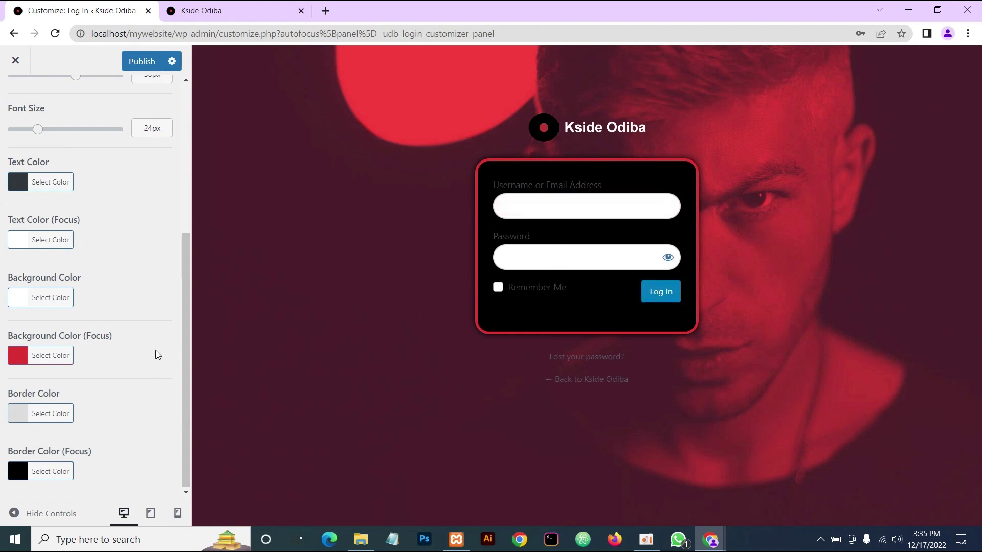
Set the login form labels' text color to light gray (#c9c9c9).
scroll(158, 355, "up", 3)
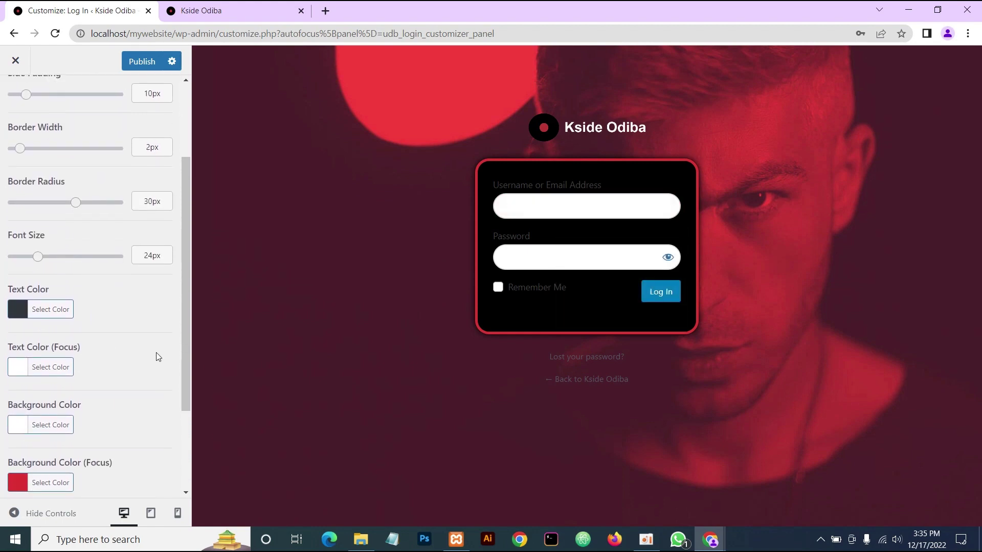
scroll(156, 356, "down", 1)
scroll(156, 355, "up", 4)
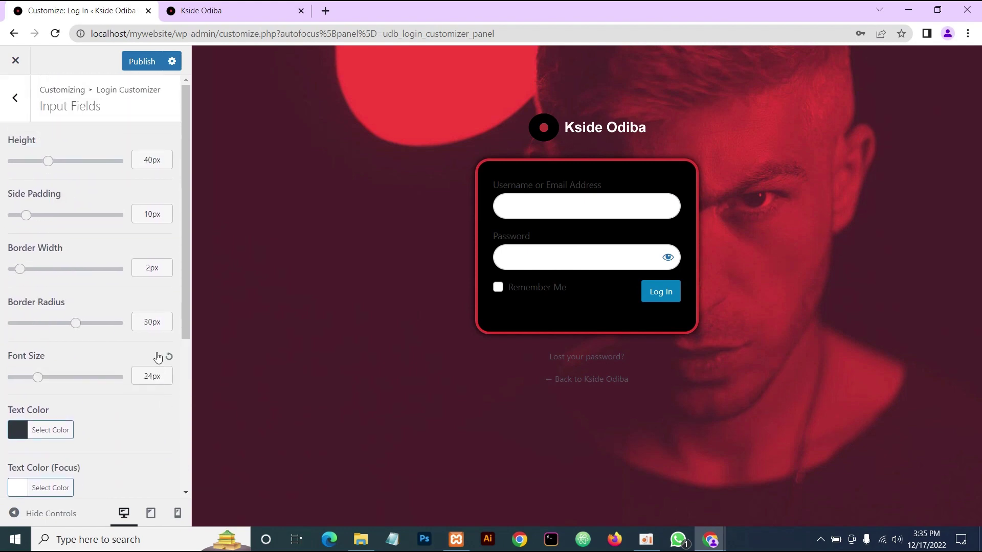
left_click(12, 98)
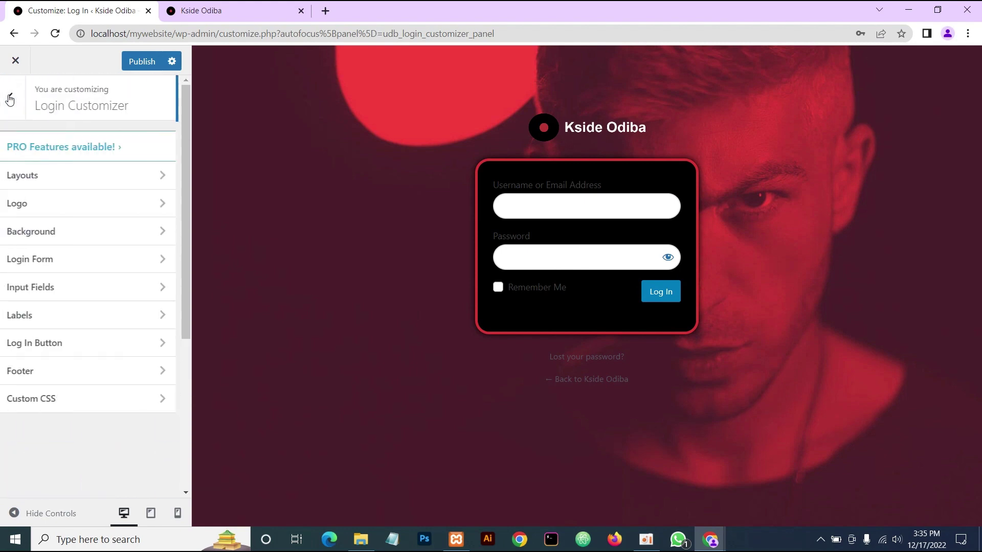
left_click(59, 324)
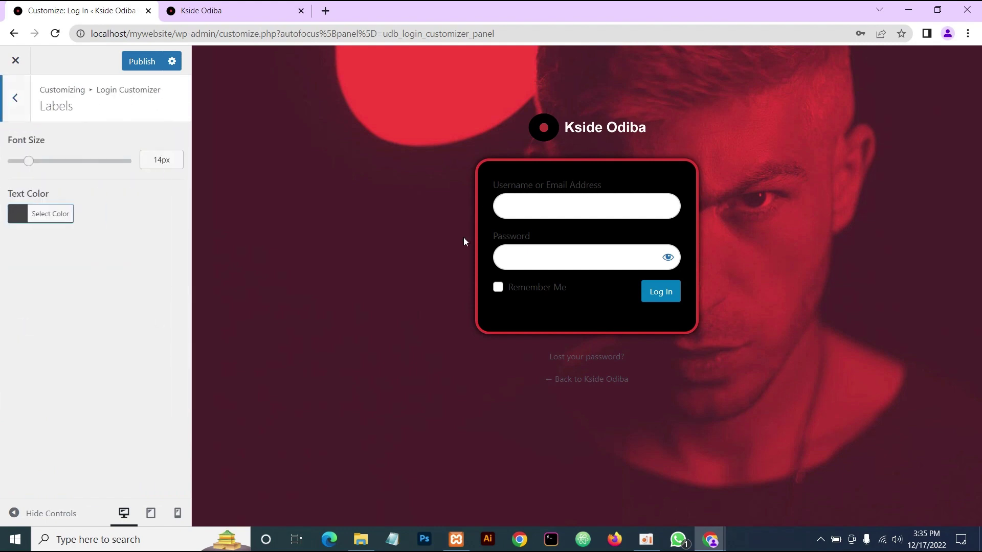
left_click(18, 215)
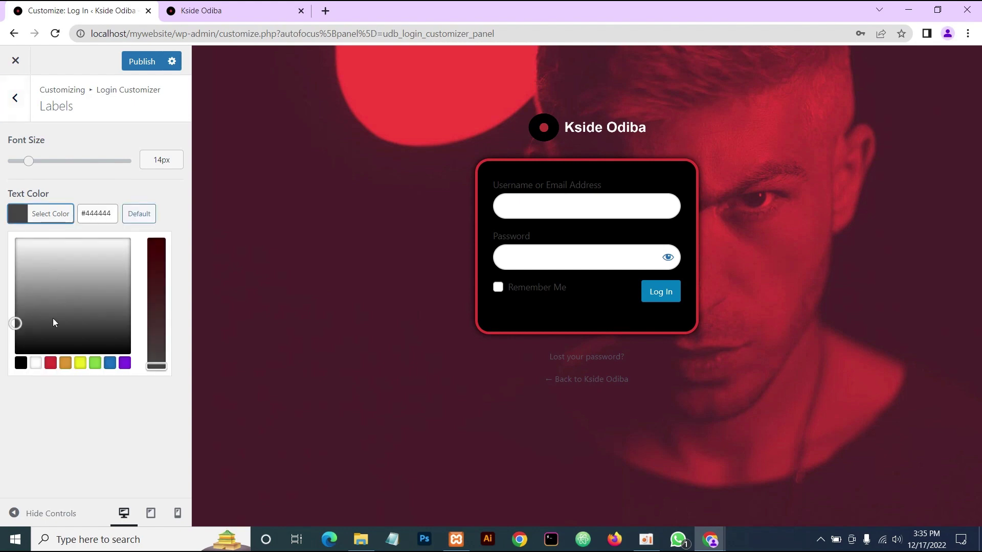
left_click(35, 363)
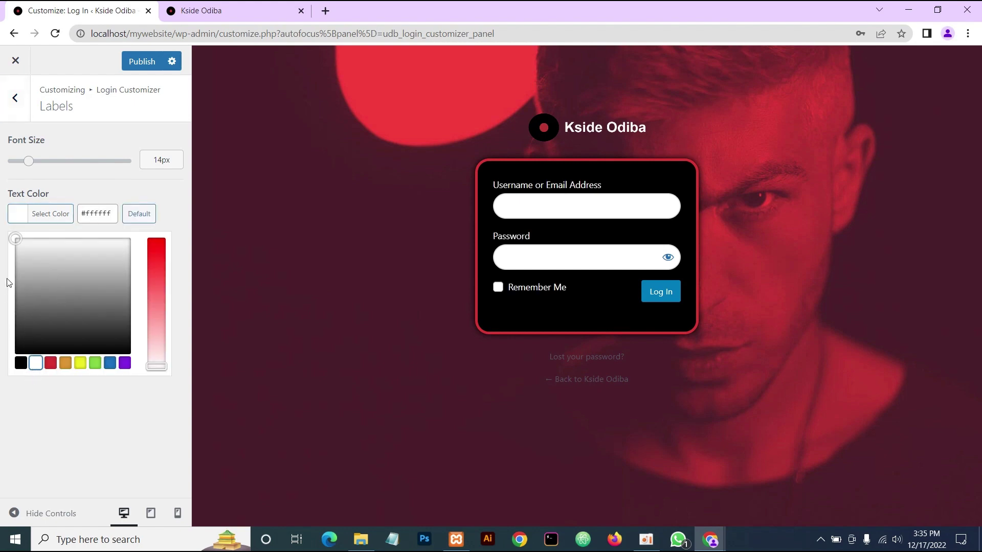
left_click(14, 244)
left_click_drag(12, 244, 15, 263)
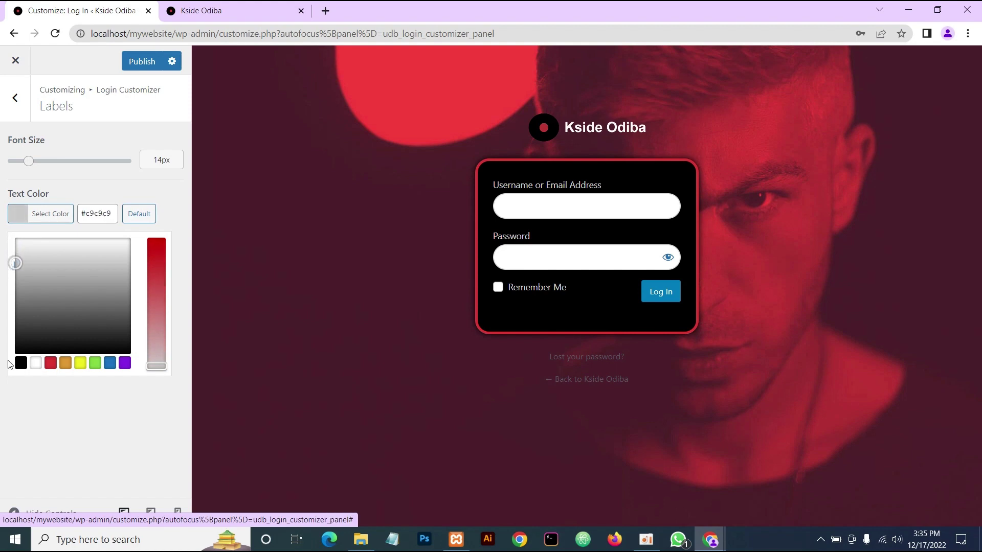
left_click(26, 416)
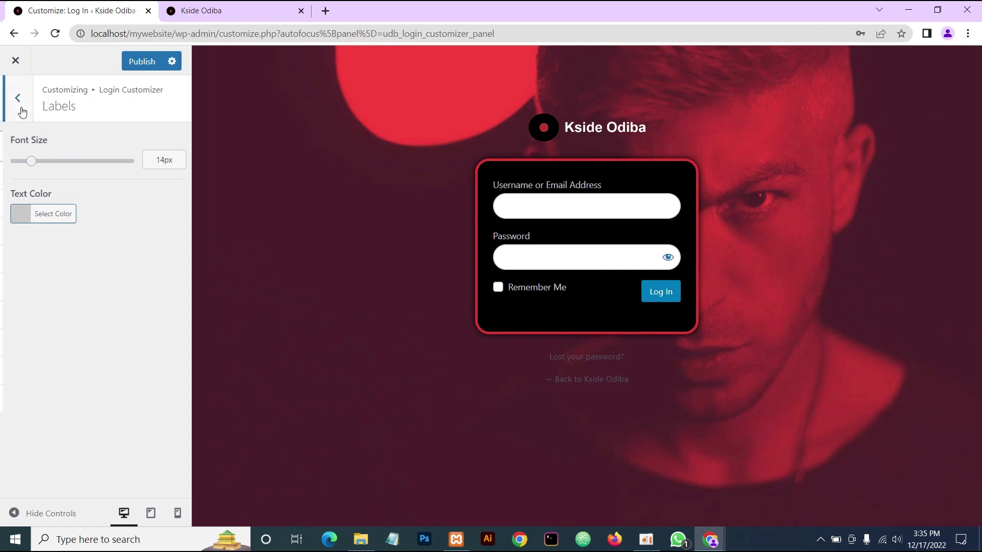
Set the Log In button's background color to the preset red (#dd3333).
left_click(18, 102)
left_click(72, 351)
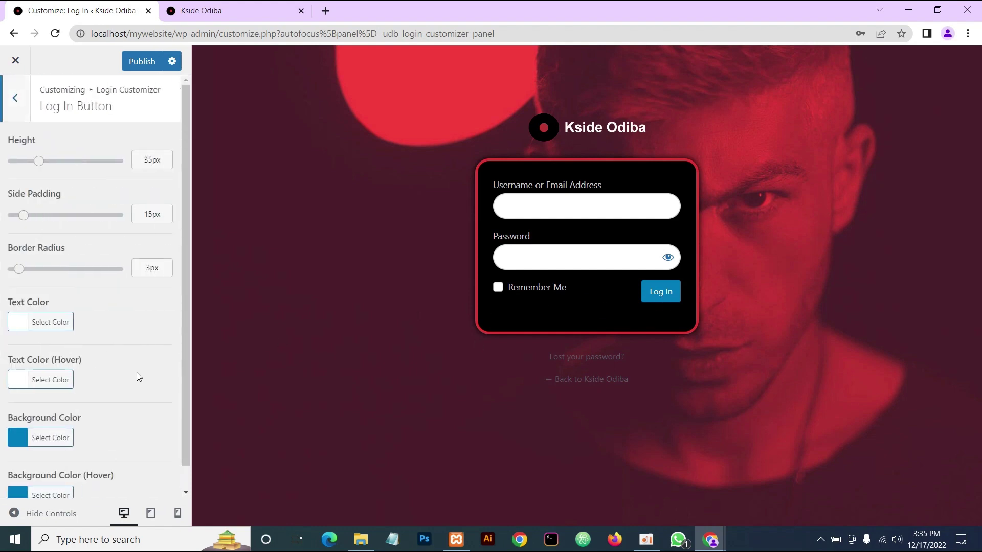
scroll(129, 395, "down", 1)
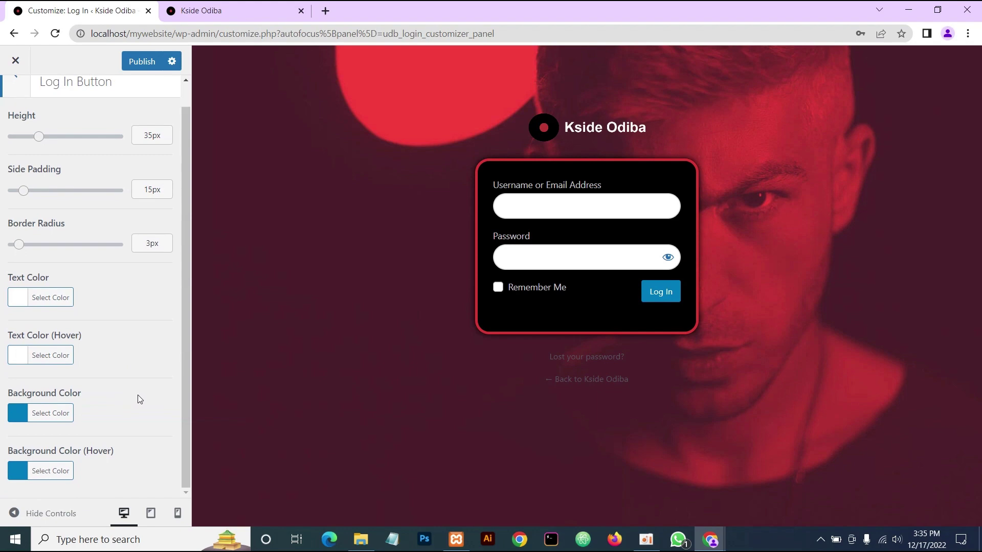
left_click(17, 414)
scroll(109, 419, "down", 6)
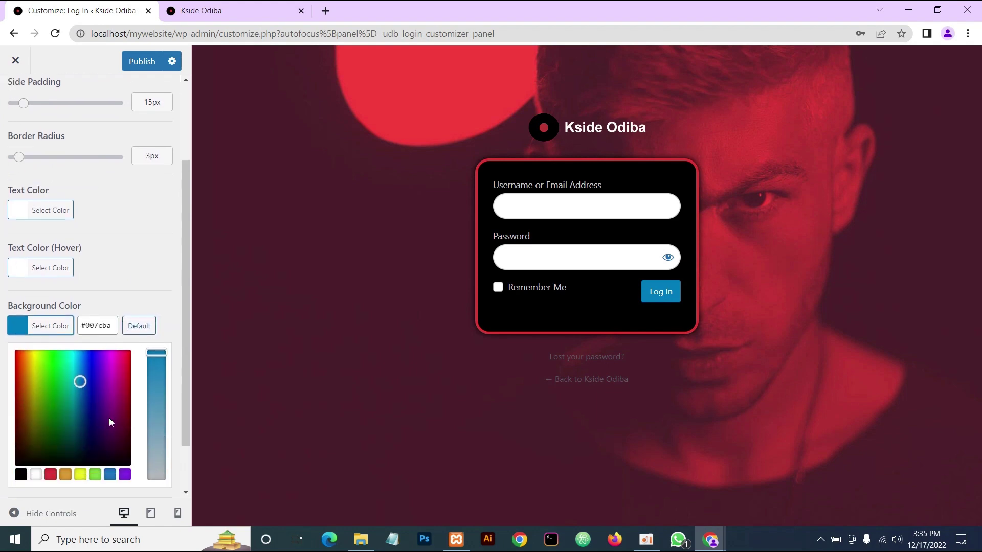
left_click(51, 412)
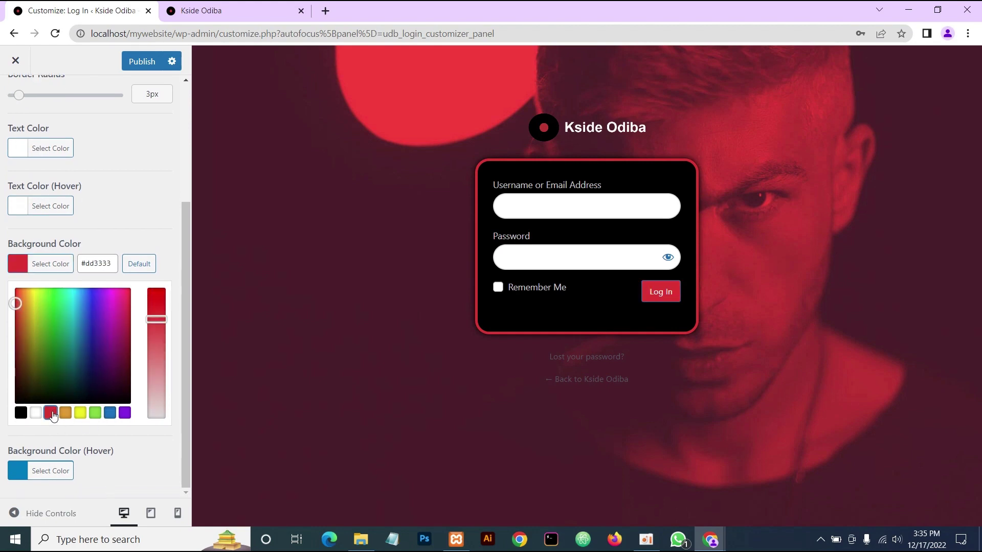
left_click(154, 219)
Set the Log In button's border radius to 30px and its side padding to 25px.
scroll(154, 250, "up", 1)
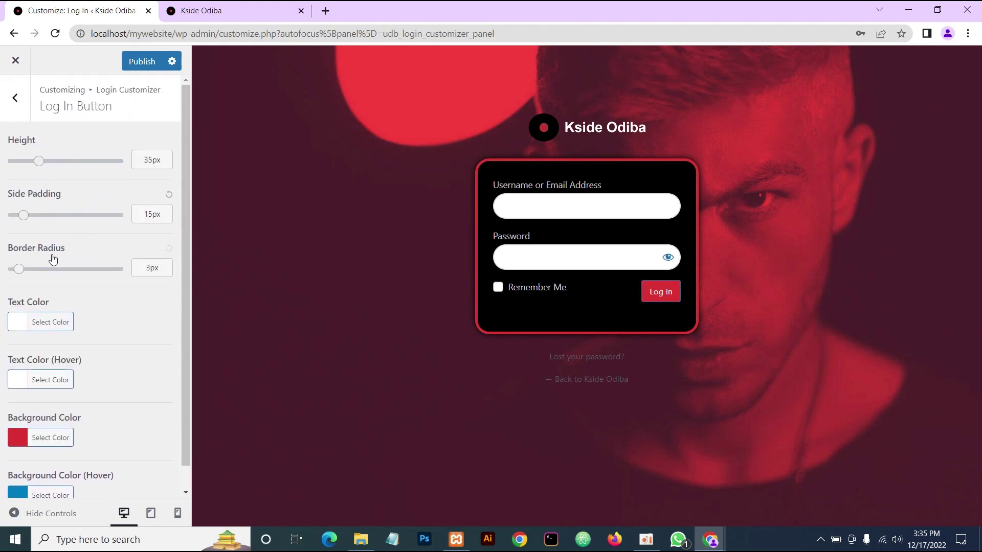
left_click_drag(20, 269, 78, 284)
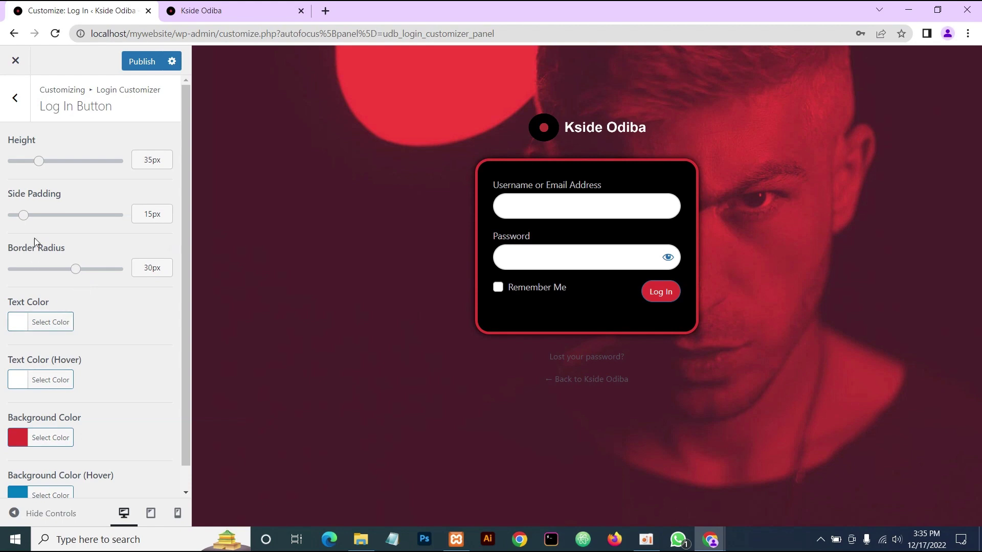
left_click_drag(25, 220, 44, 224)
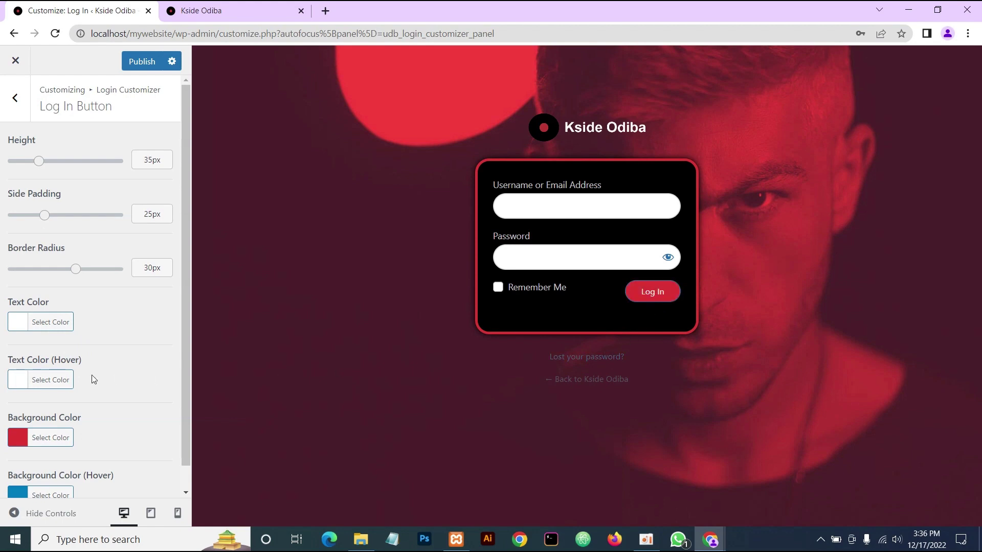
Set the Log In button's hover background color to the preset red (#dd3333).
scroll(113, 374, "down", 1)
scroll(113, 374, "down", 1)
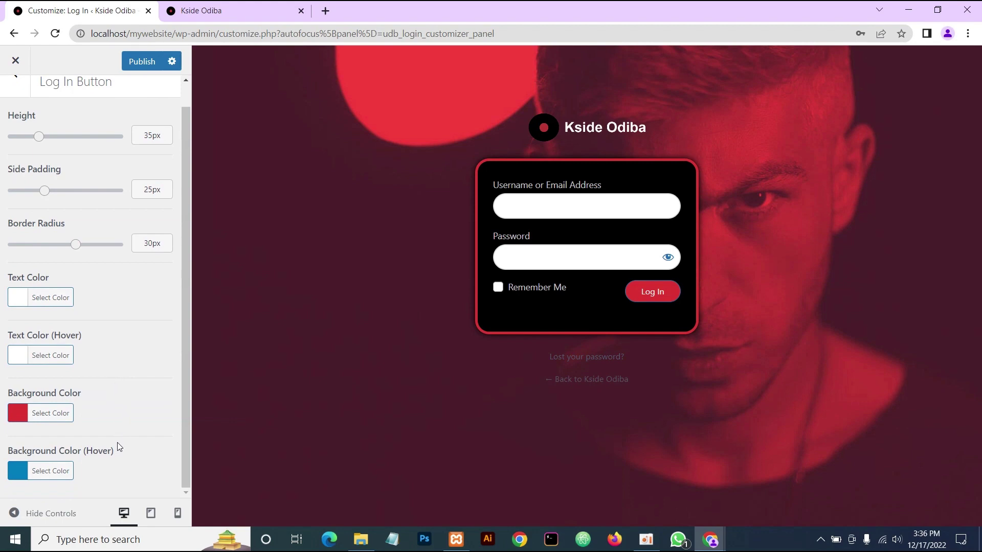
left_click(19, 472)
scroll(115, 419, "down", 5)
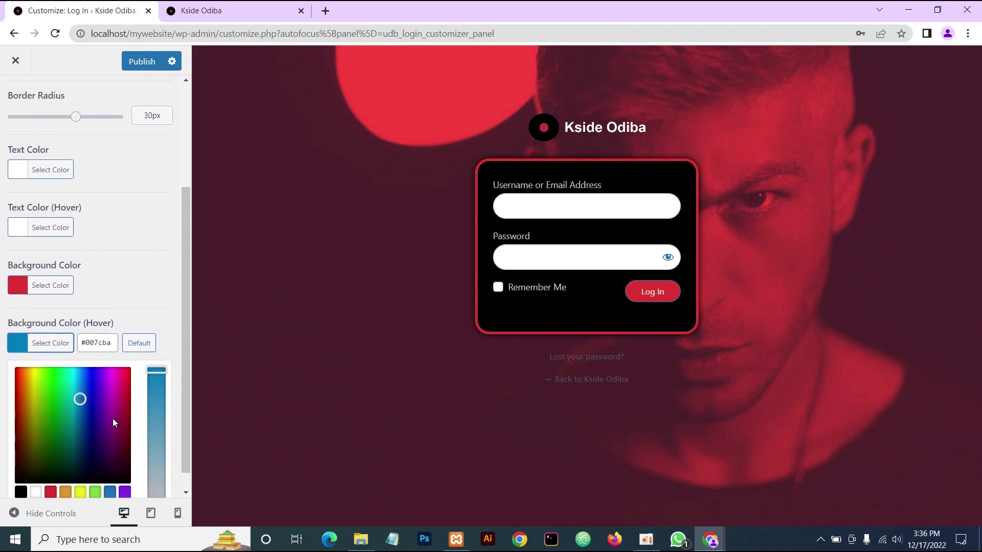
scroll(112, 419, "down", 1)
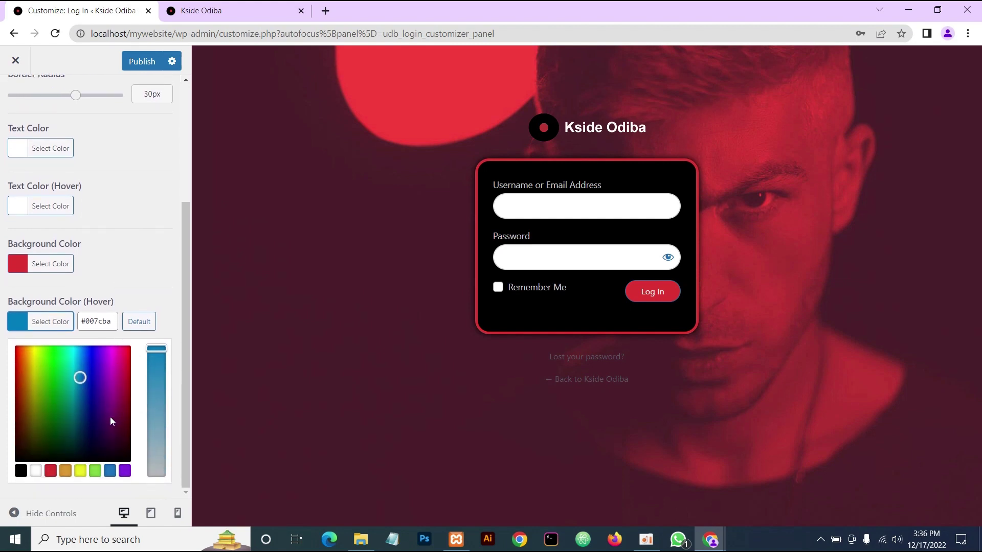
left_click(51, 471)
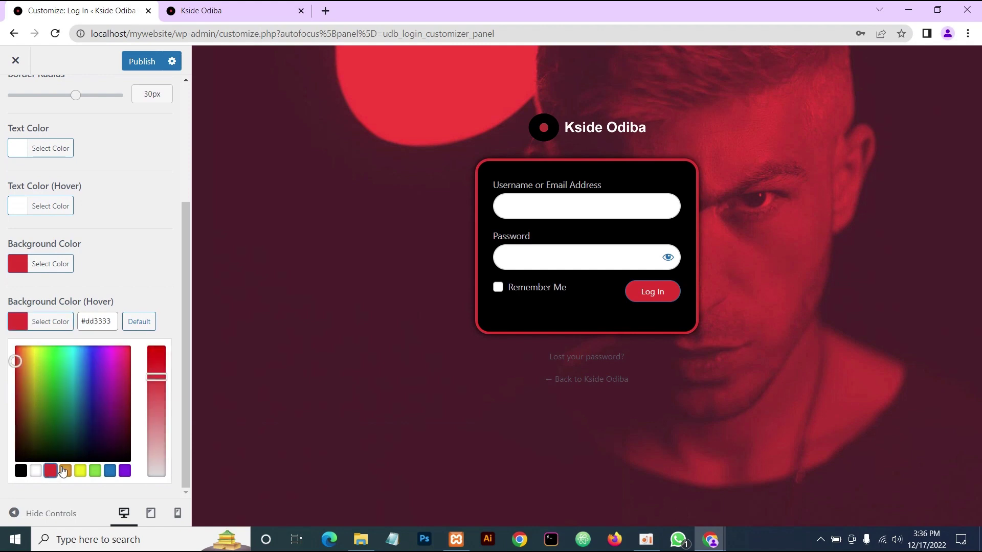
left_click(137, 283)
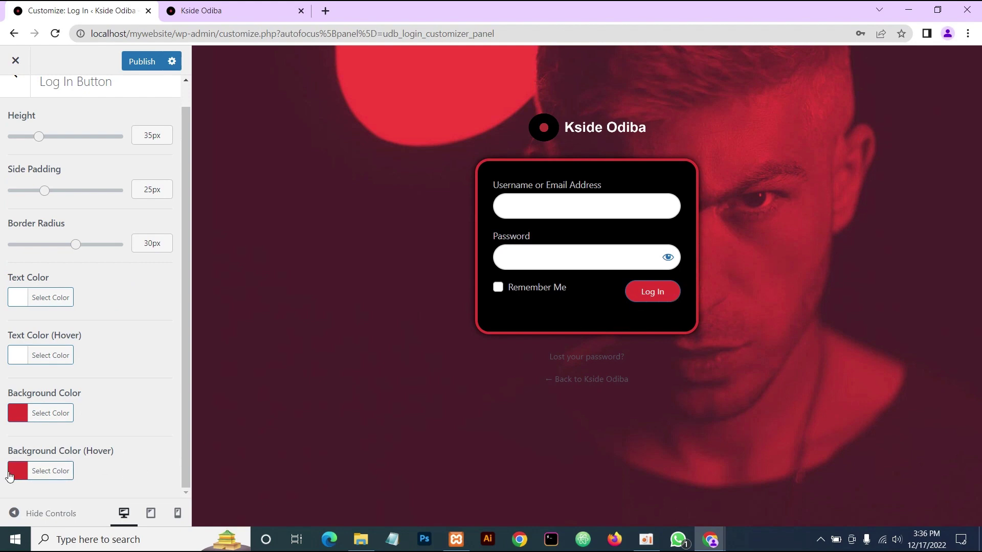
Set the Log In button's hover background color to the preset white (#ffffff).
left_click(50, 471)
scroll(98, 454, "down", 3)
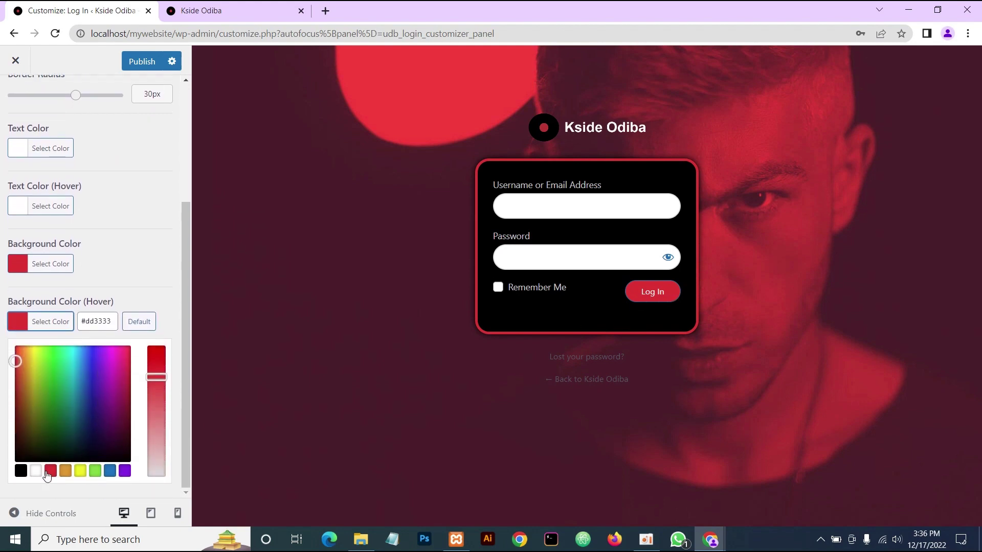
left_click(36, 475)
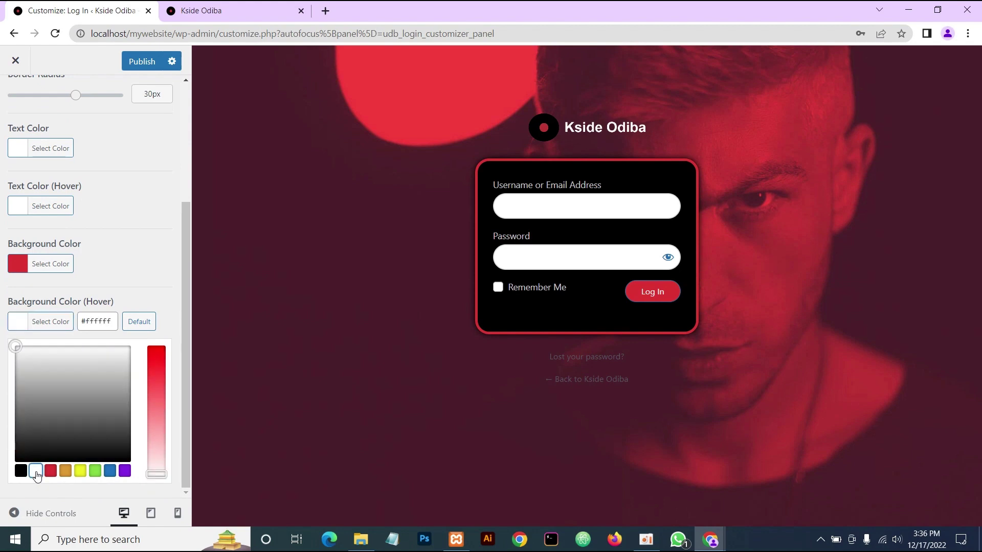
left_click(146, 256)
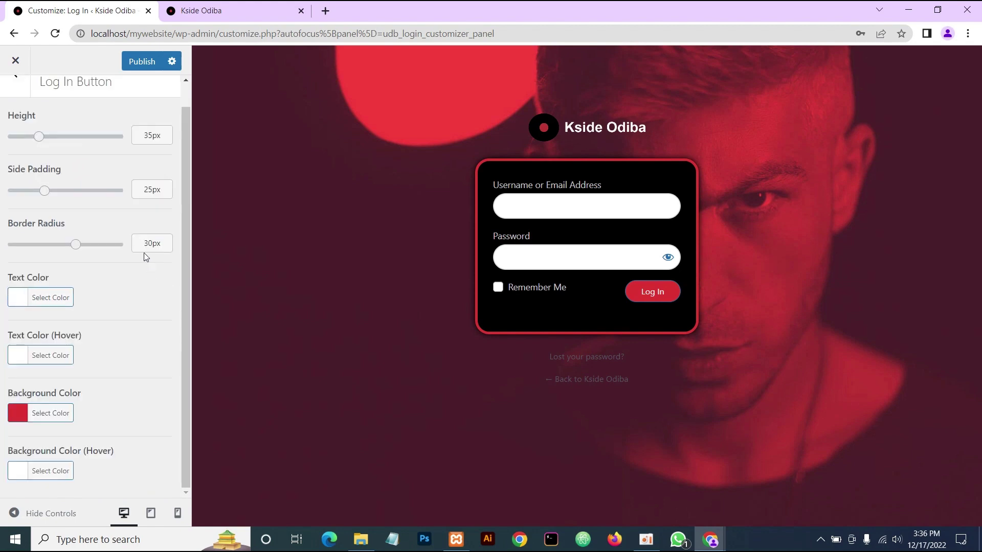
Set the Log In button's hover text color to the preset red.
left_click(22, 357)
scroll(114, 425, "down", 3)
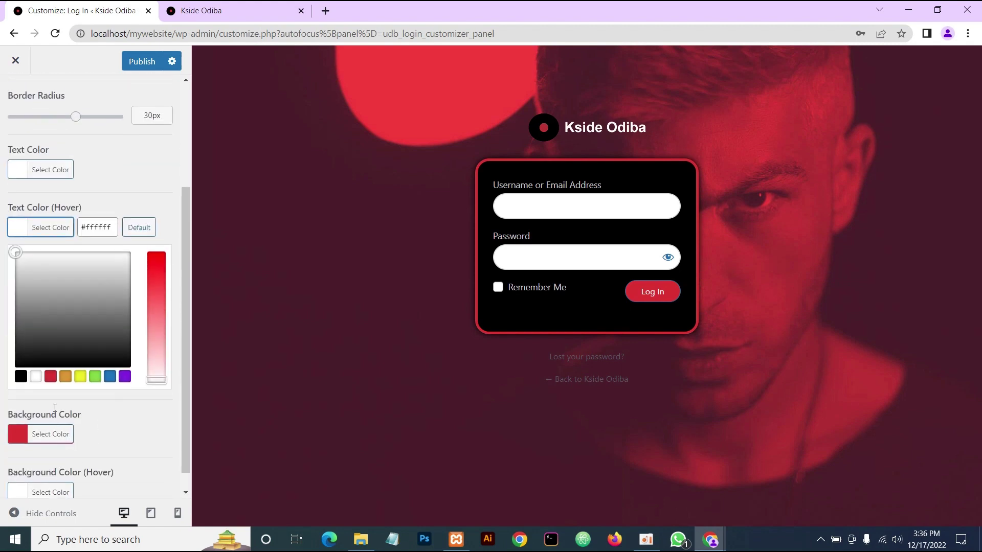
left_click(49, 378)
left_click(150, 190)
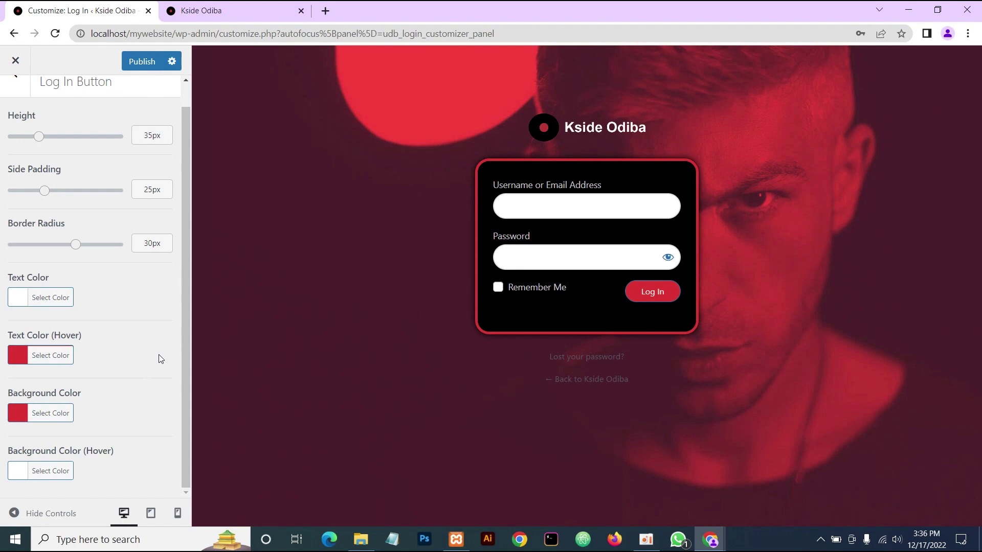
Set the footer's link color to the preset white (#ffffff).
scroll(159, 355, "up", 1)
left_click(14, 97)
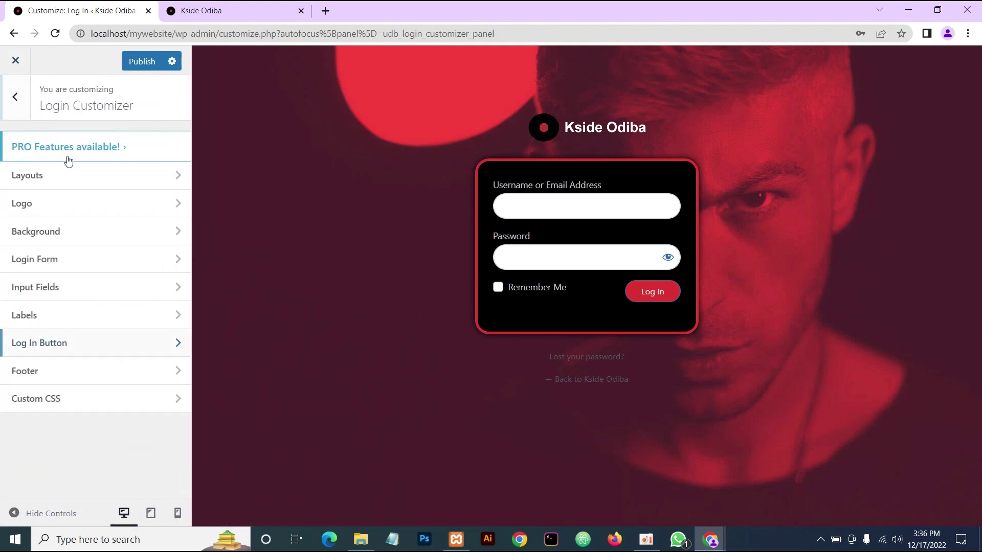
left_click(81, 379)
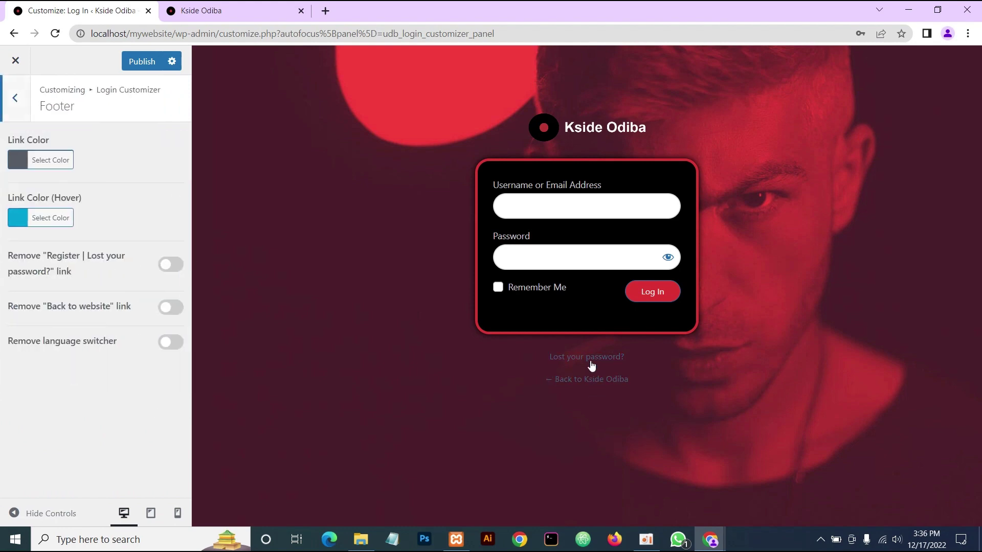
left_click(17, 165)
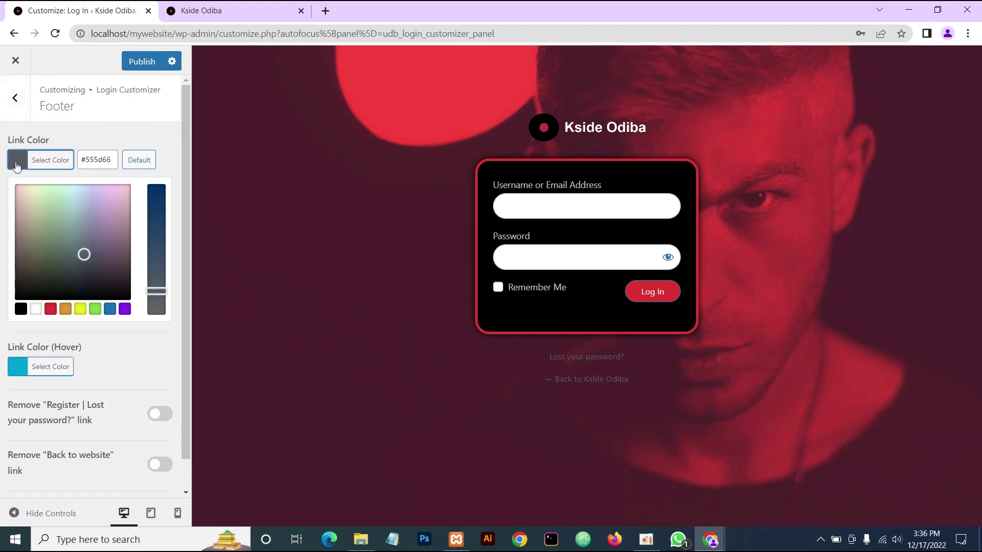
left_click(51, 312)
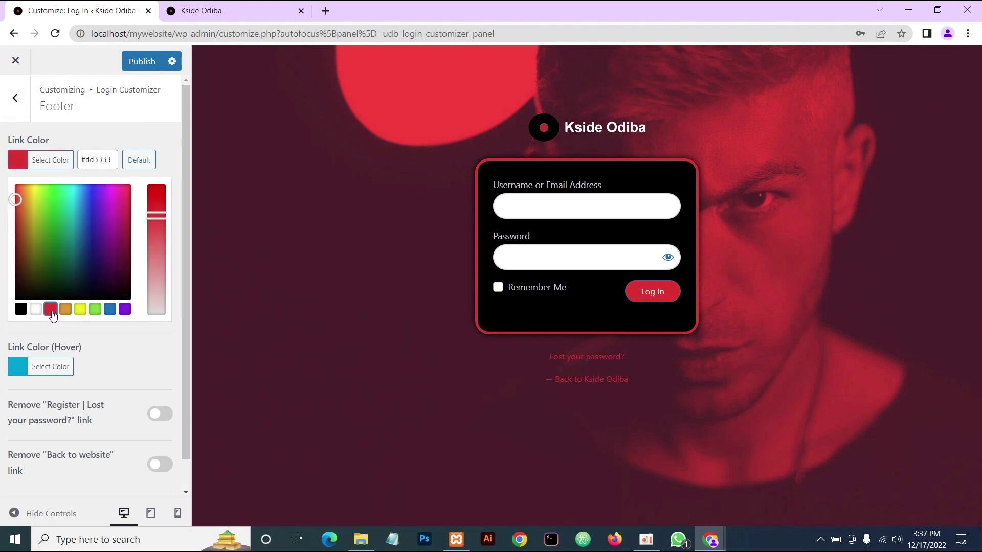
left_click(36, 312)
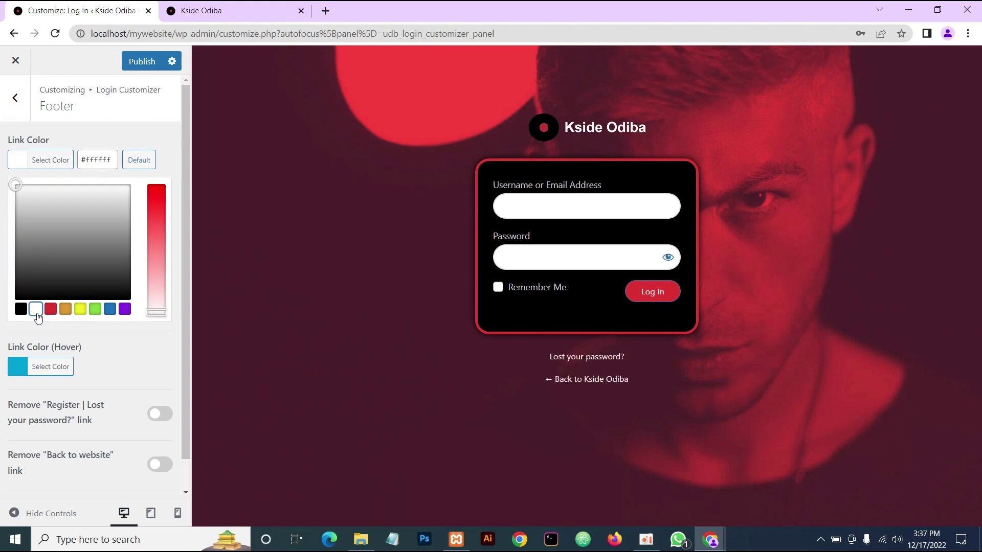
left_click(164, 143)
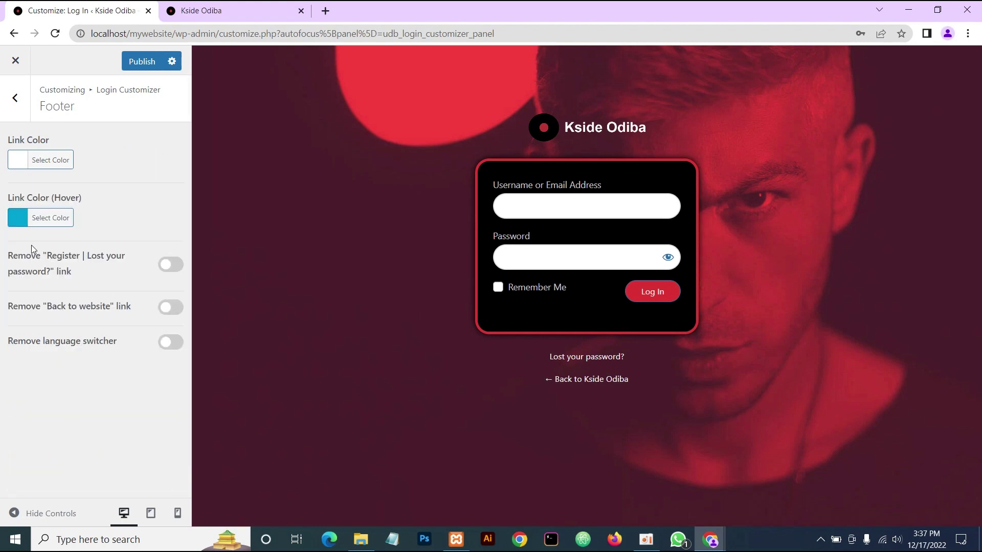
Set the footer's hover link color to the preset red (#dd3333).
left_click(23, 223)
left_click(51, 366)
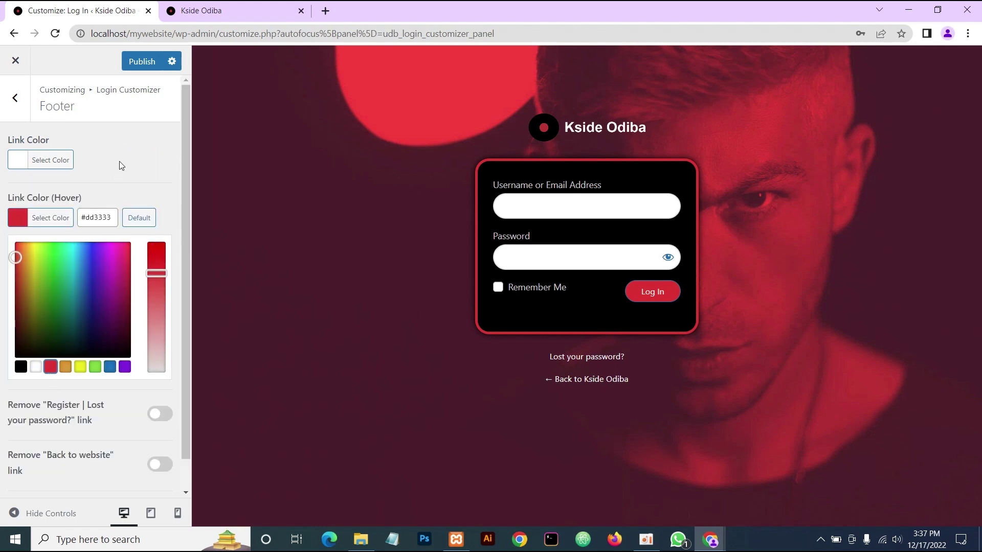
left_click(128, 170)
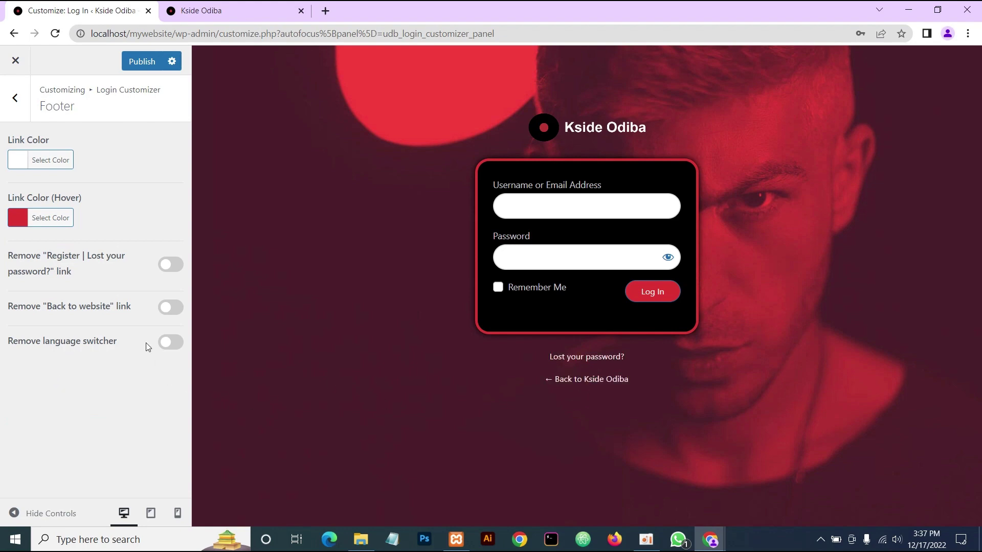
Try removing the footer's "Register | Lost your password?" and "Back to website" links, and restore both.
left_click(170, 265)
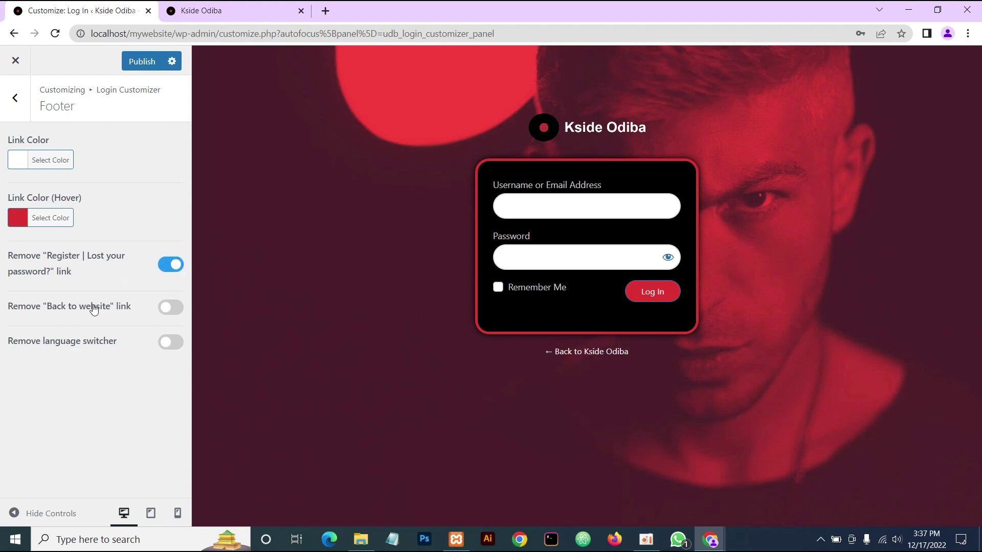
left_click(174, 308)
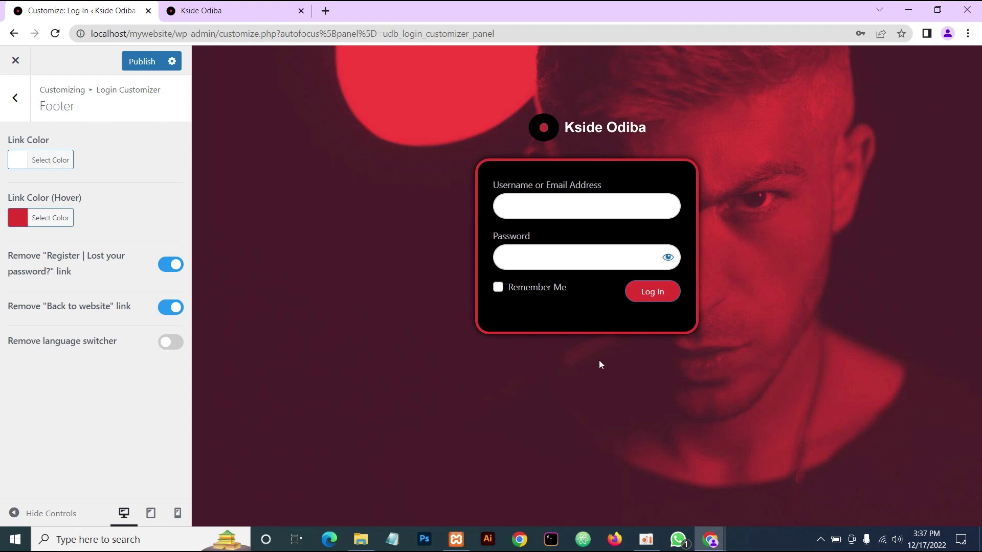
left_click(170, 308)
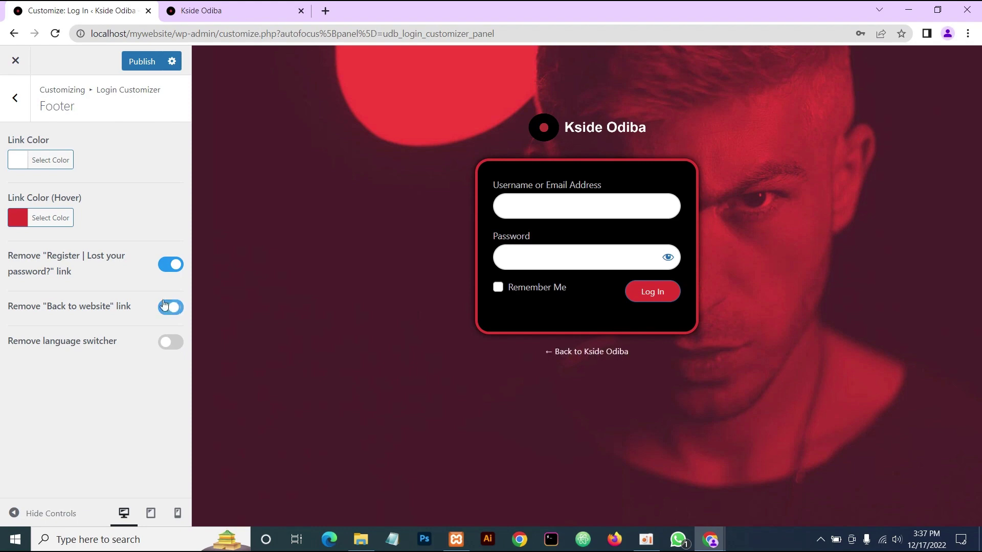
left_click(167, 268)
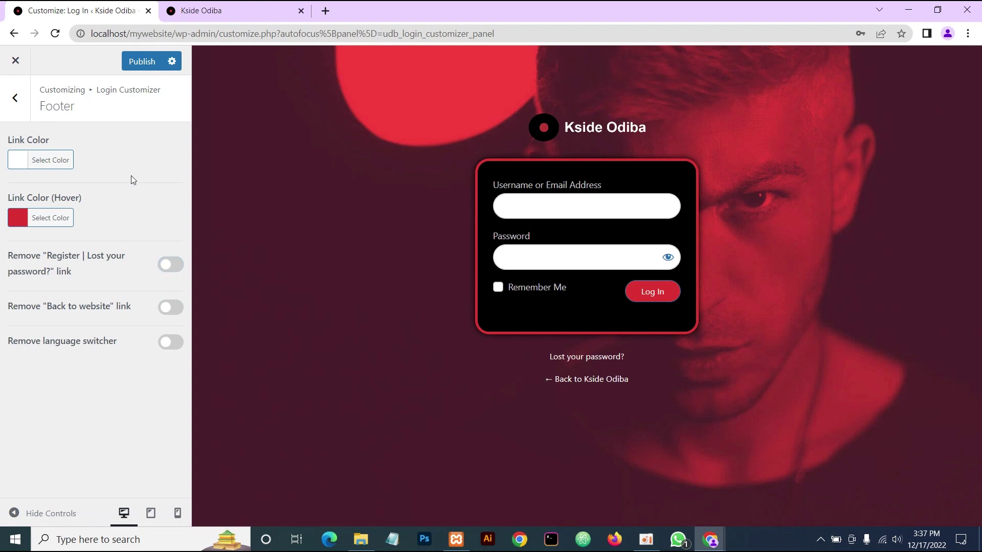
Check the Custom CSS section, publish the login page customizations and leave the customizer.
left_click(15, 98)
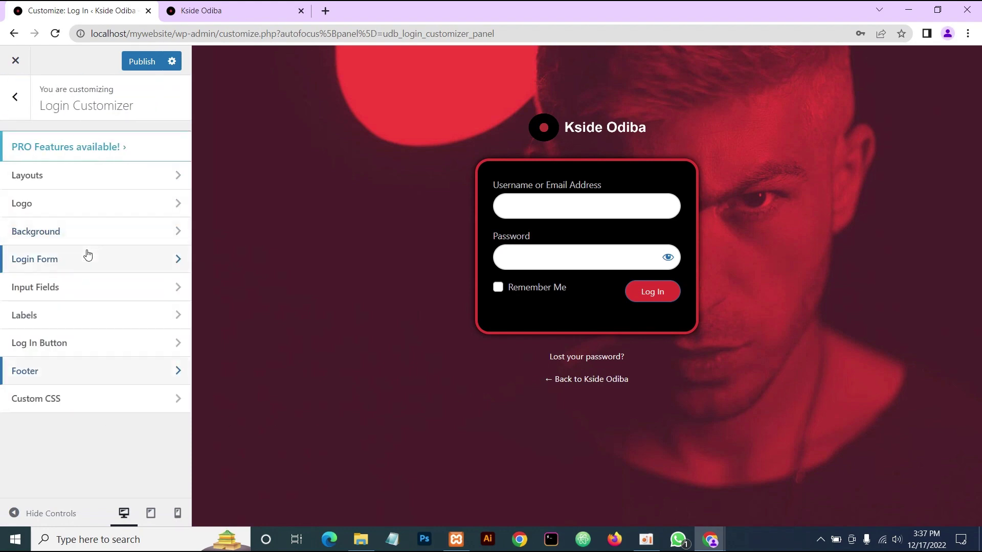
left_click(72, 406)
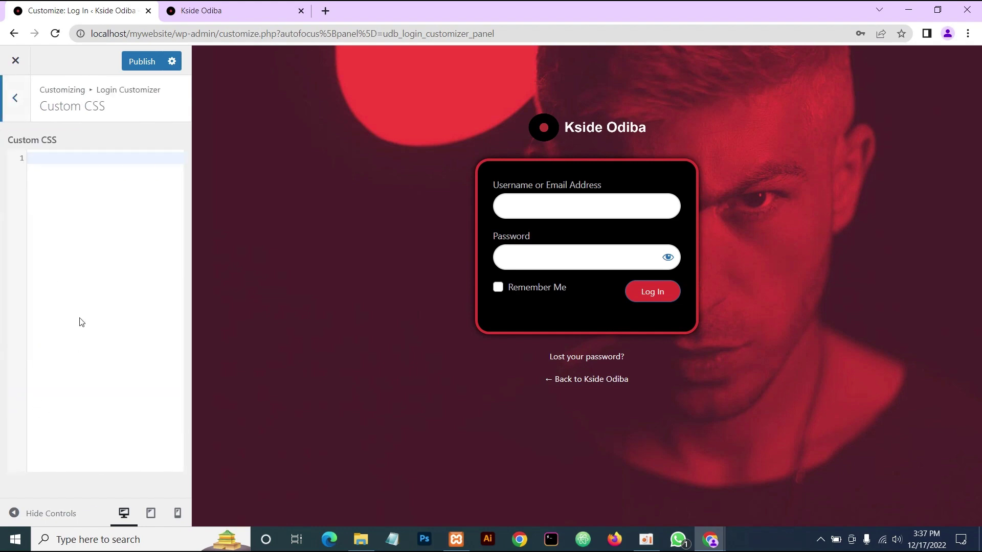
left_click(15, 98)
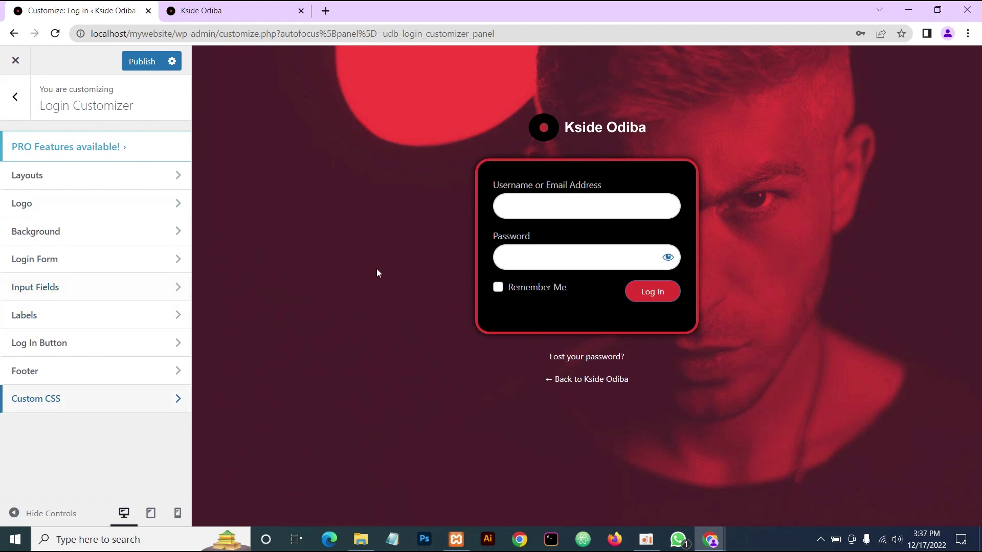
left_click(137, 63)
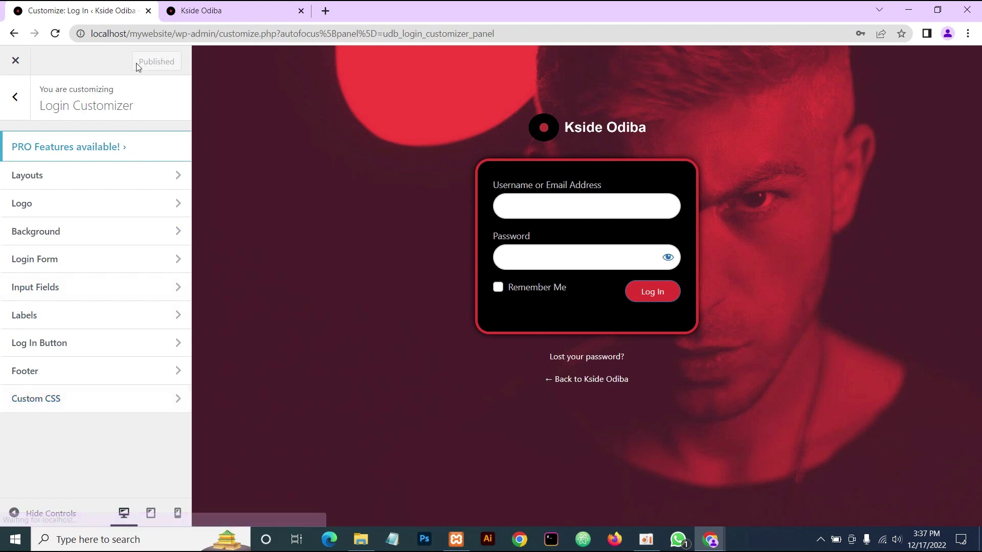
left_click(13, 97)
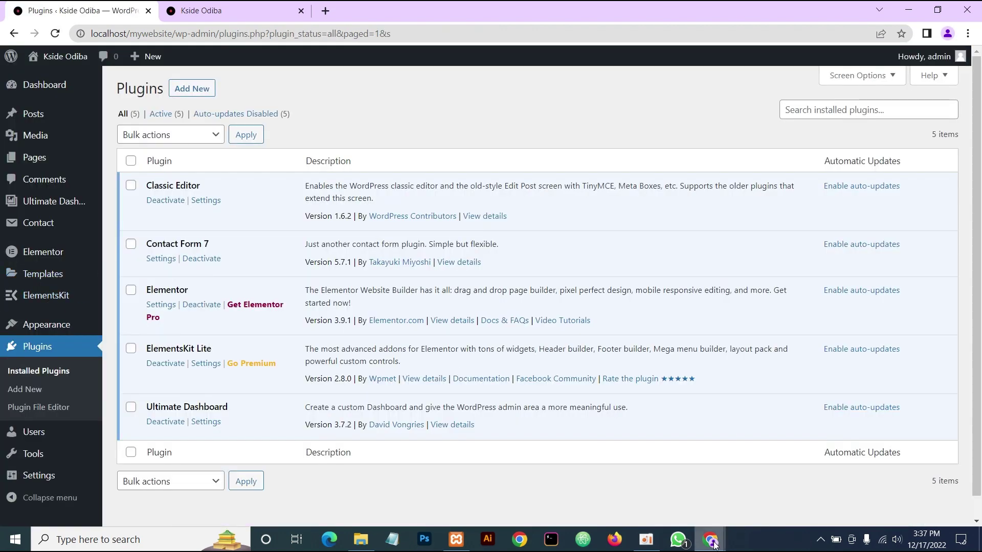
Open localhost/mywebsite/wp-login.php in a new tab of the incognito window and compare the customized login page with the default one.
mouse_move(711, 539)
left_click(785, 499)
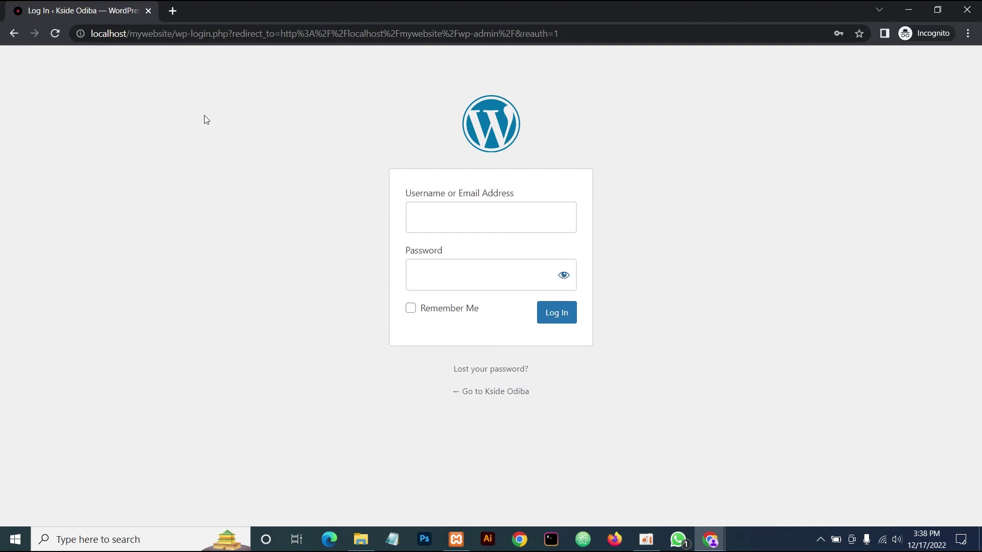
left_click_drag(230, 34, 77, 34)
key("ctrl+c")
left_click(172, 11)
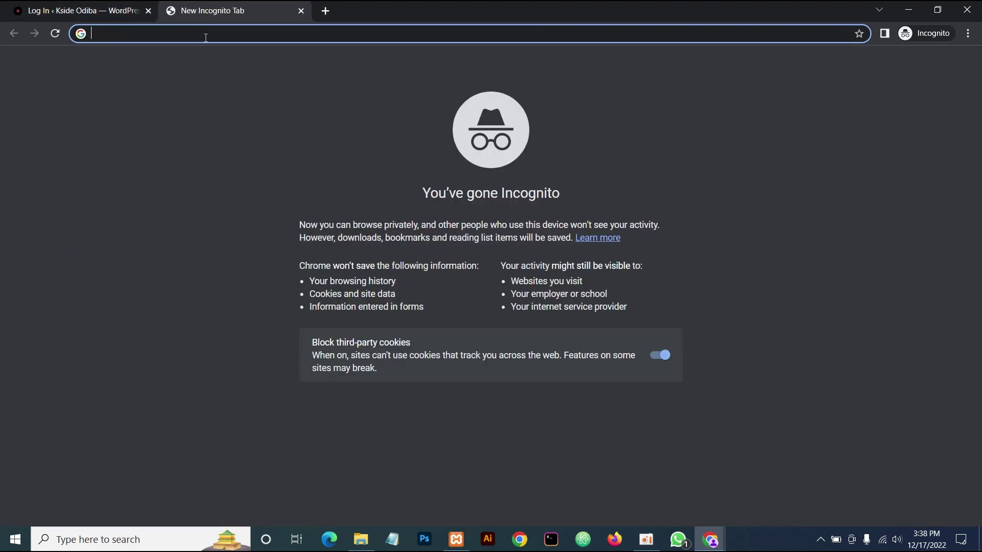
key("ctrl+v")
key("Return")
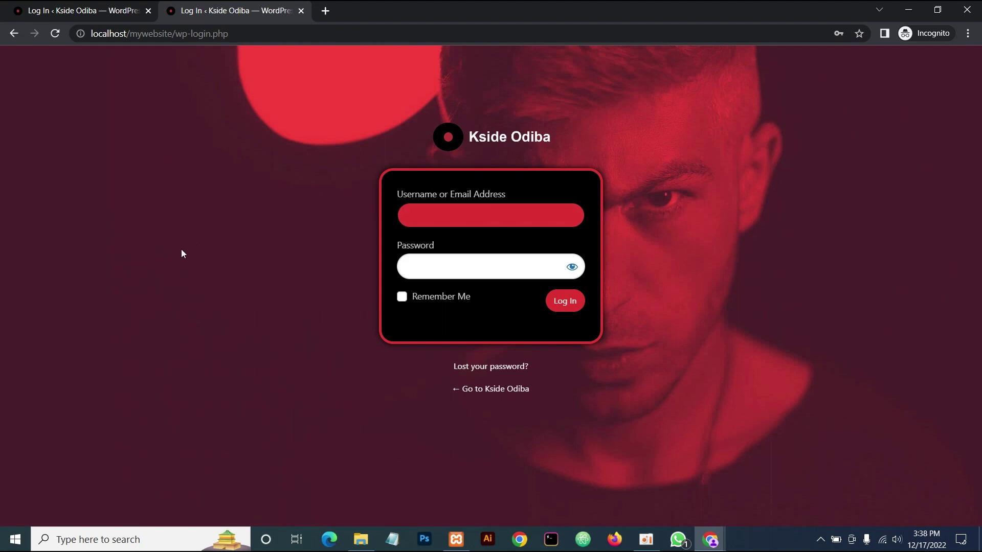
left_click(708, 218)
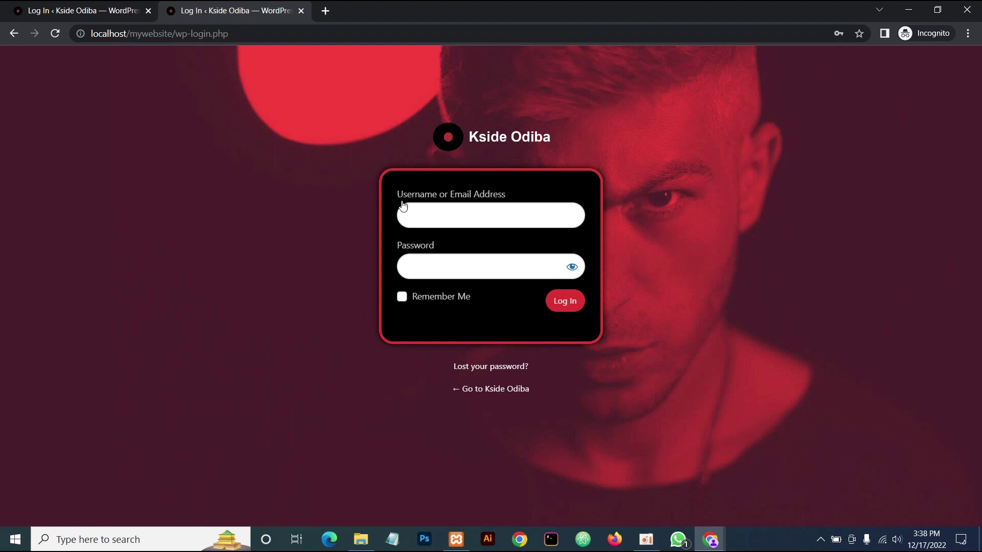
left_click(79, 13)
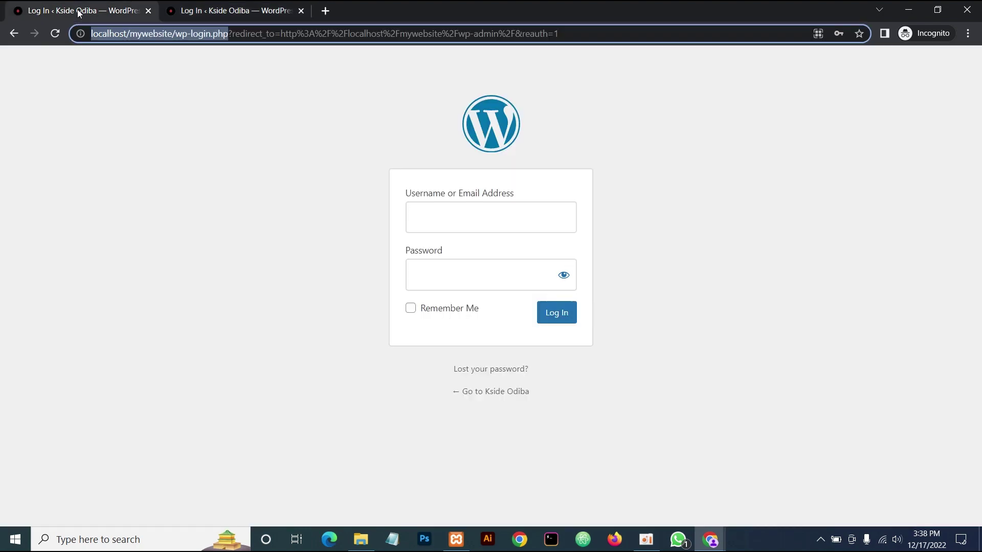
Return to the admin window and set the new login URL to mylogin in Ultimate Dashboard's Login Redirect settings.
mouse_move(714, 542)
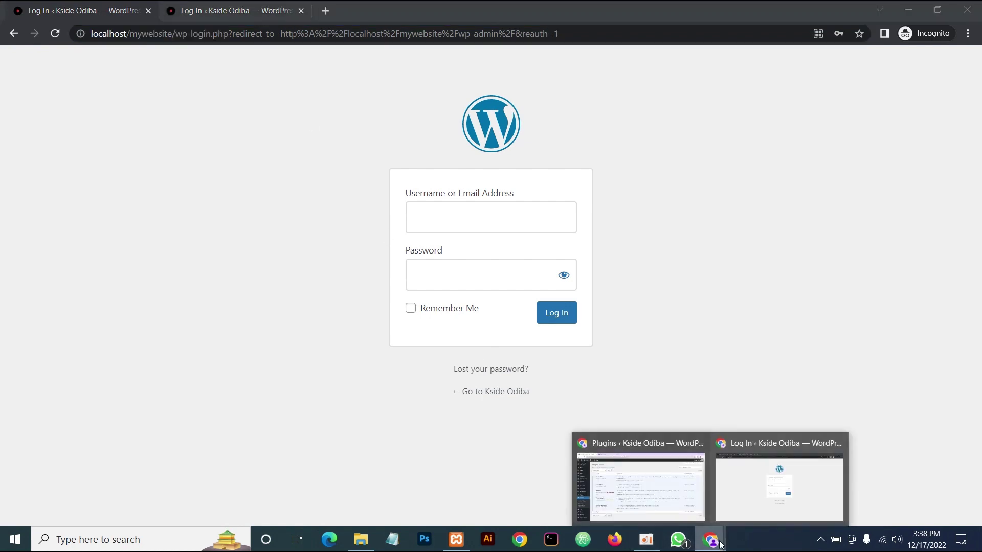
left_click(646, 482)
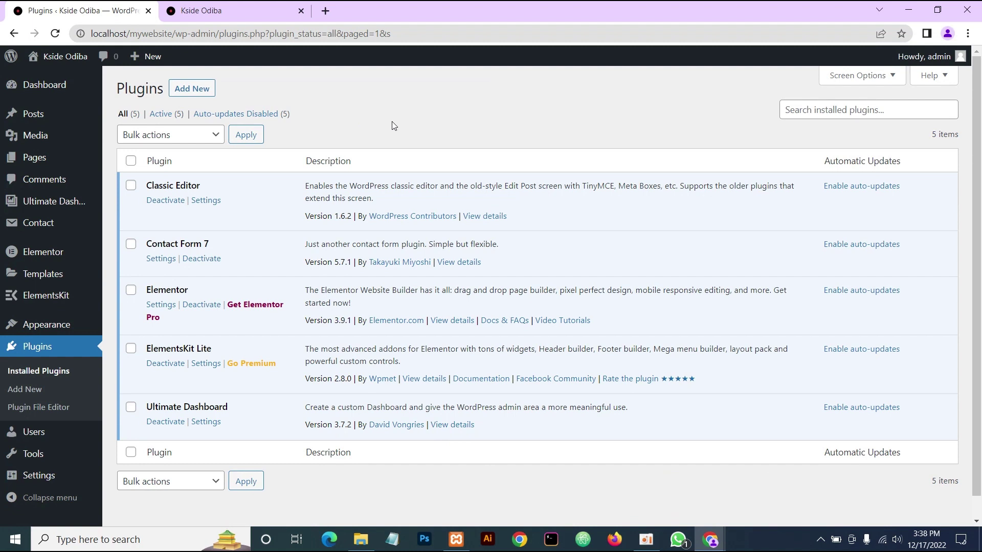
scroll(393, 125, "down", 1)
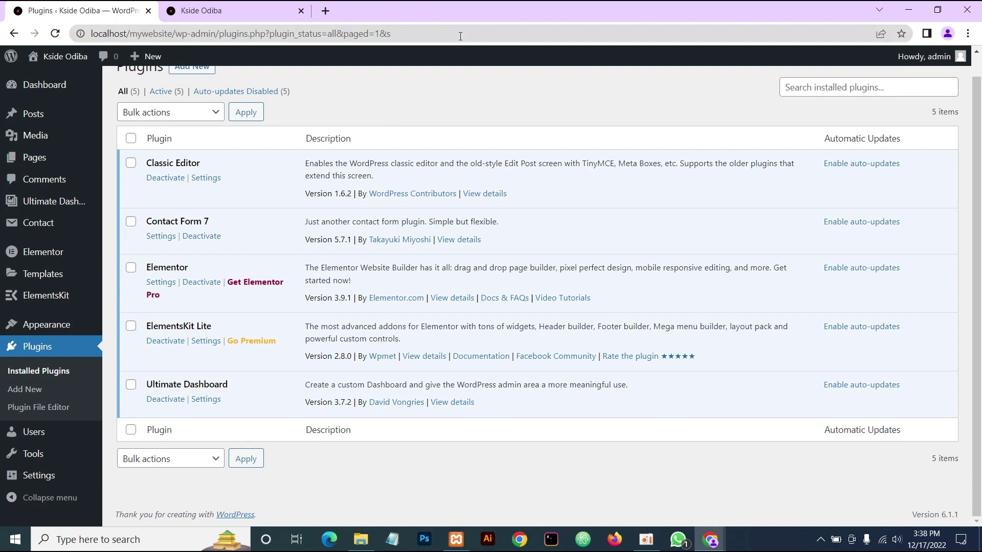
mouse_move(56, 202)
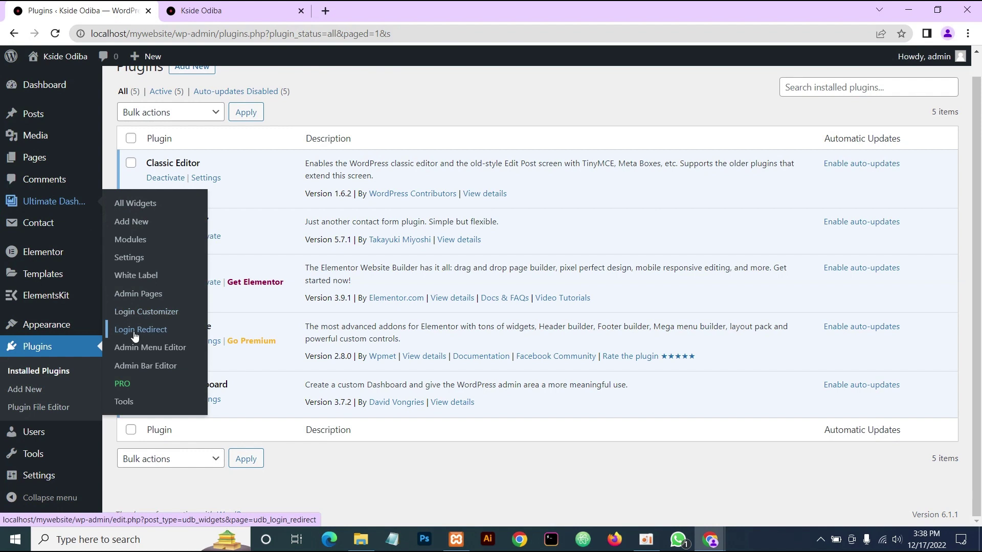
left_click(163, 331)
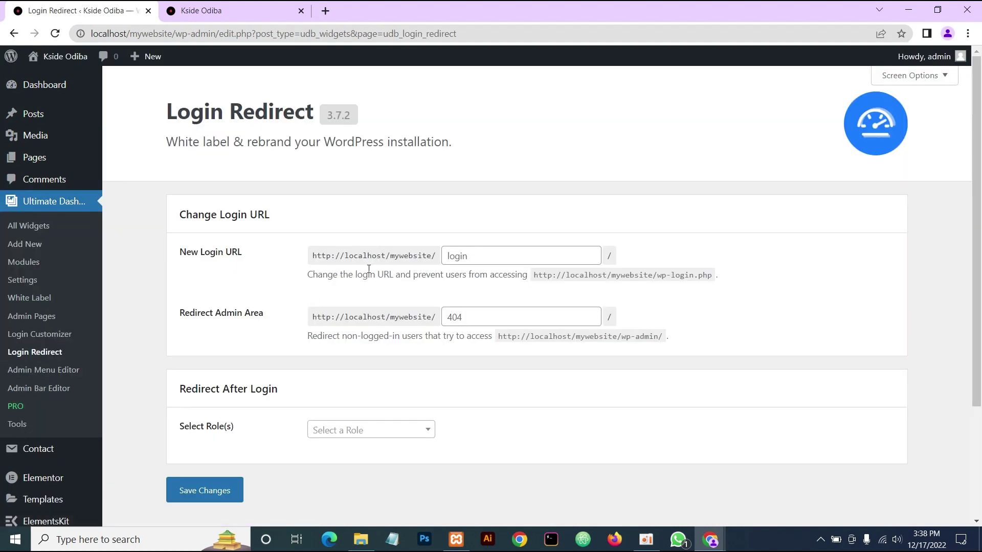
left_click(448, 256)
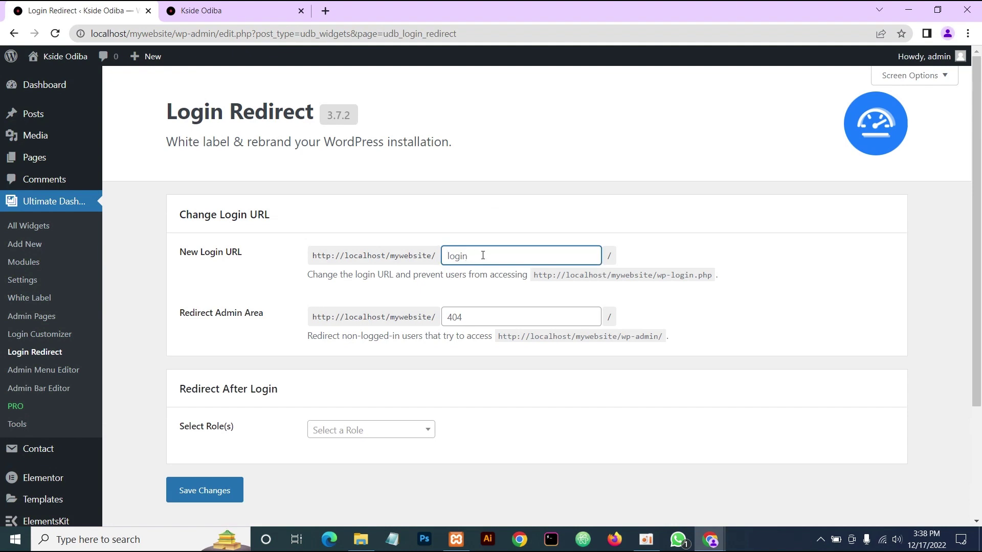
type("mylogin")
Look through the roles for redirecting after login without choosing one, and save the Login Redirect changes.
left_click_drag(667, 338, 619, 339)
left_click(670, 336)
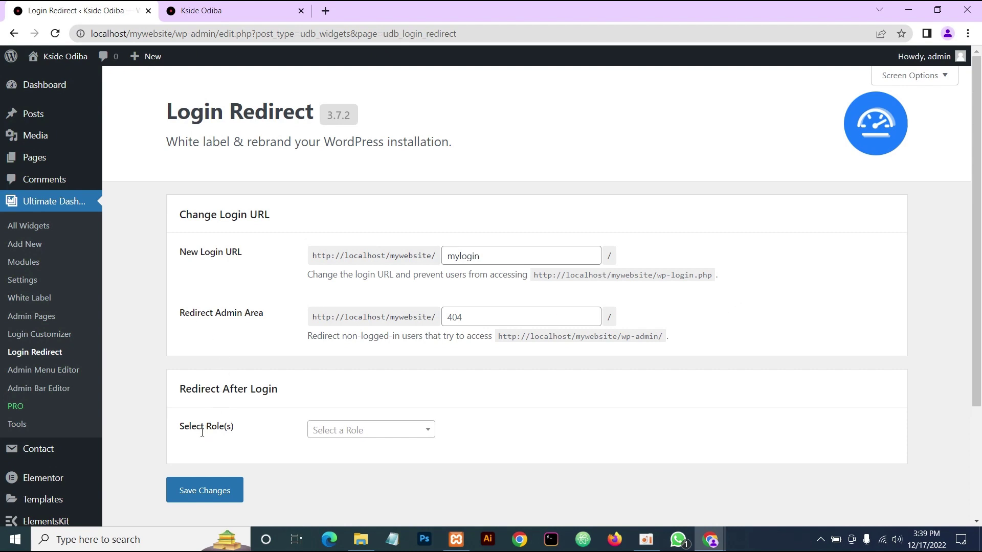
left_click(338, 433)
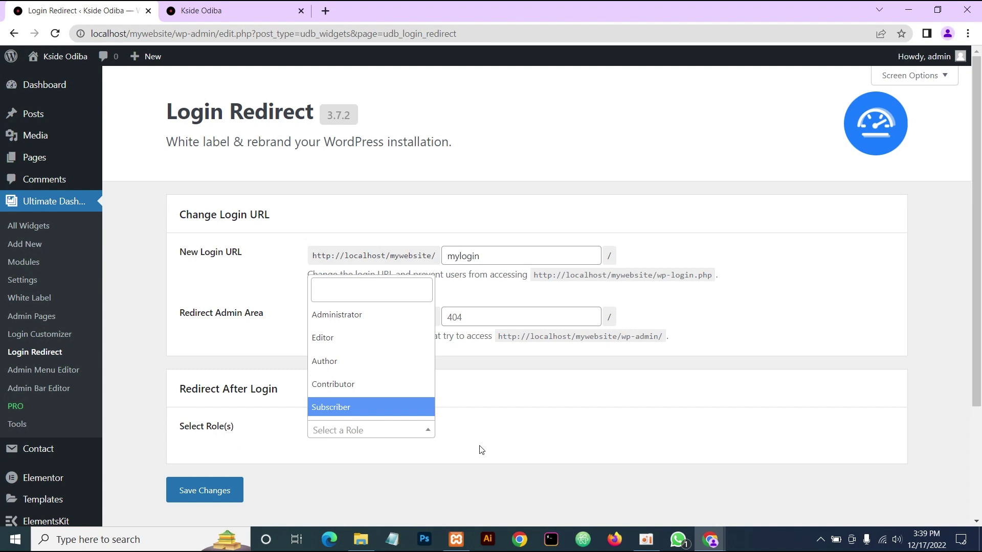
left_click(244, 440)
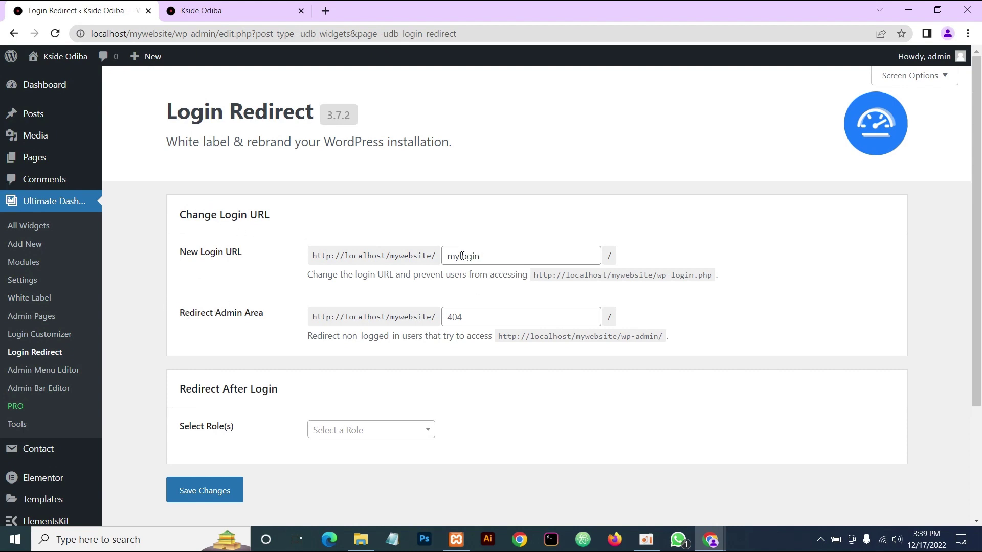
left_click(218, 492)
Switch to the incognito window and reload the wp-login.php page to test the old login address.
left_click(769, 498)
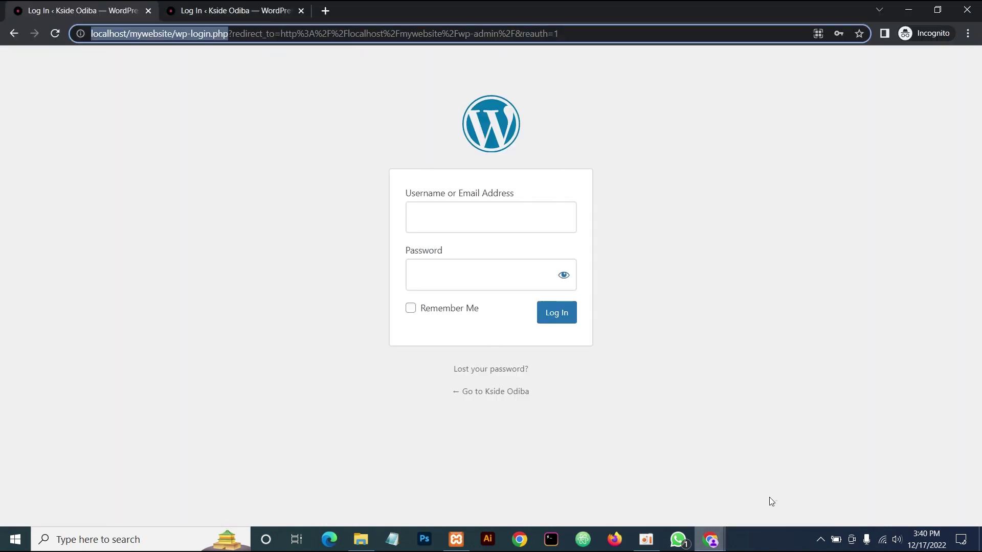
key("Return")
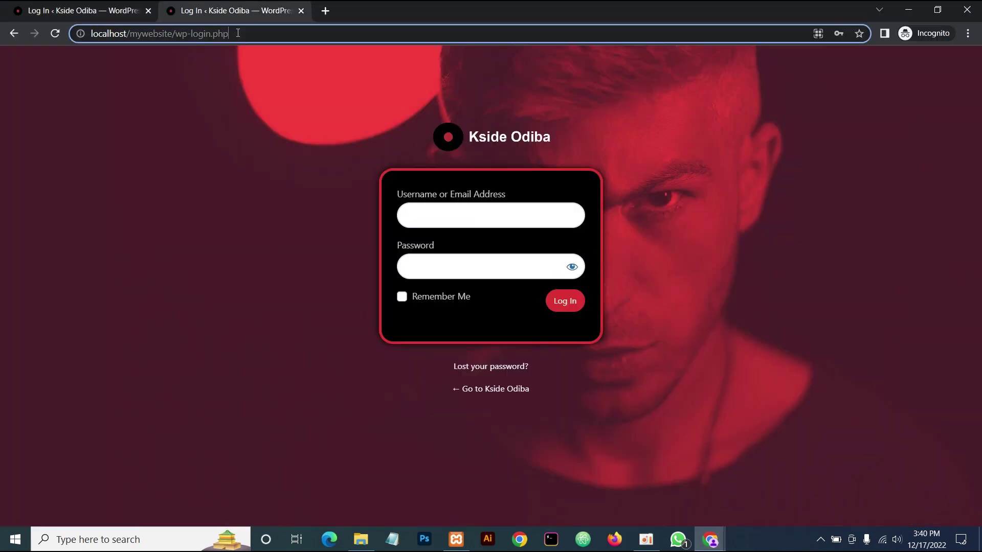
left_click(238, 32)
left_click(55, 33)
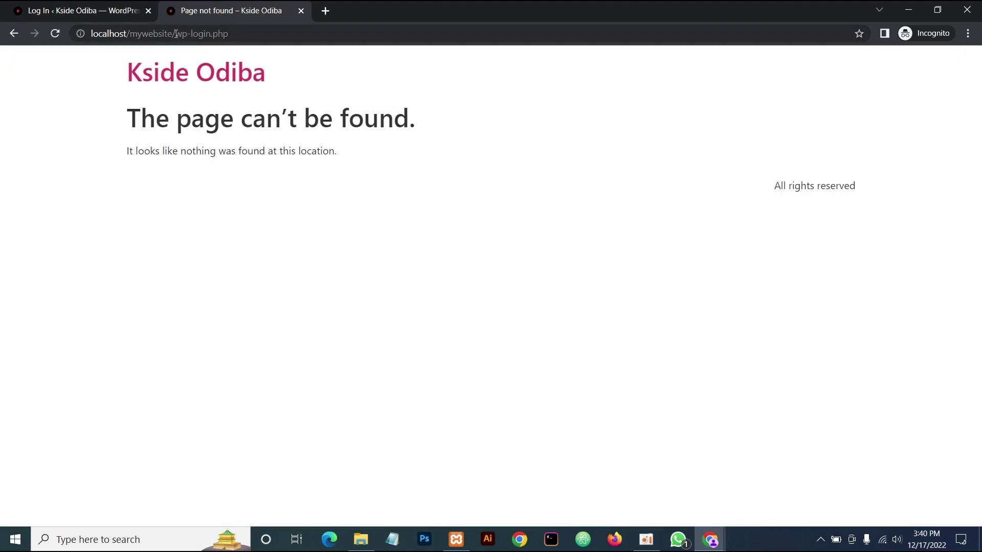
Open localhost/mywebsite/mylogin in the incognito window to test the new login address.
left_click_drag(177, 34, 254, 34)
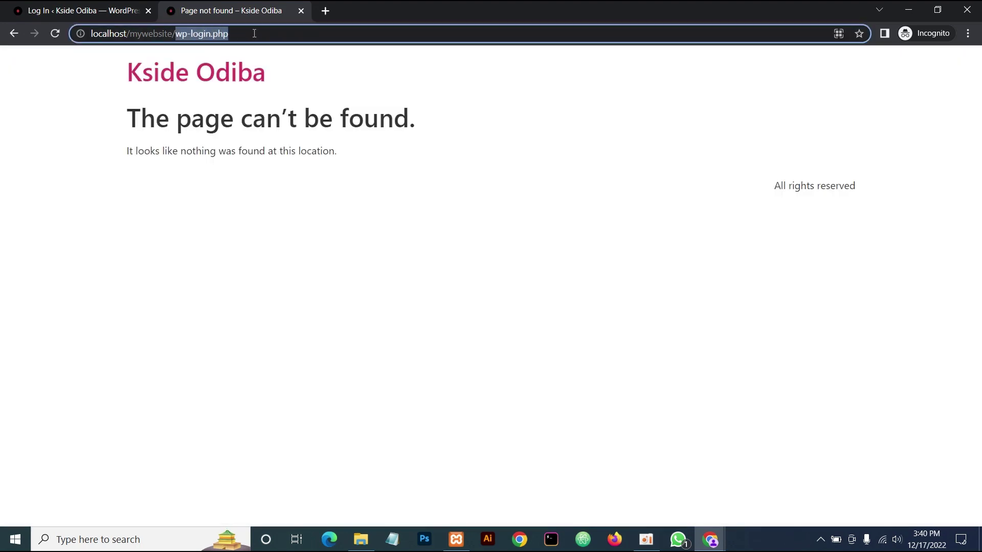
type("mylogin")
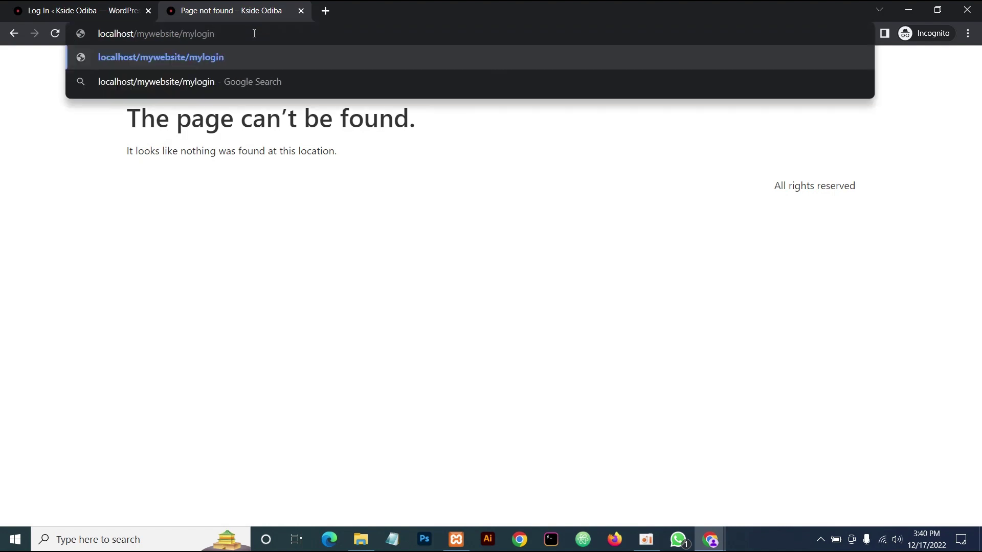
key("Return")
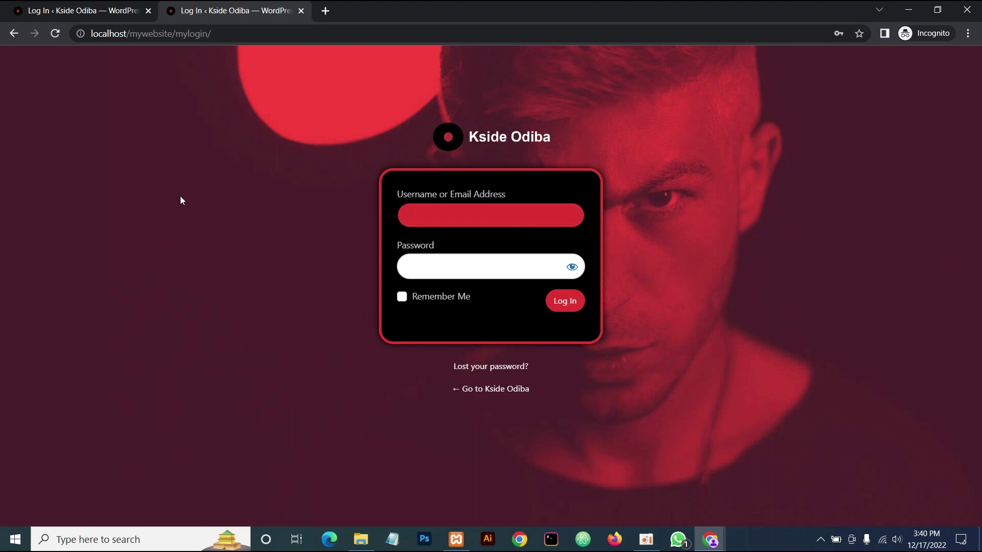
left_click(596, 226)
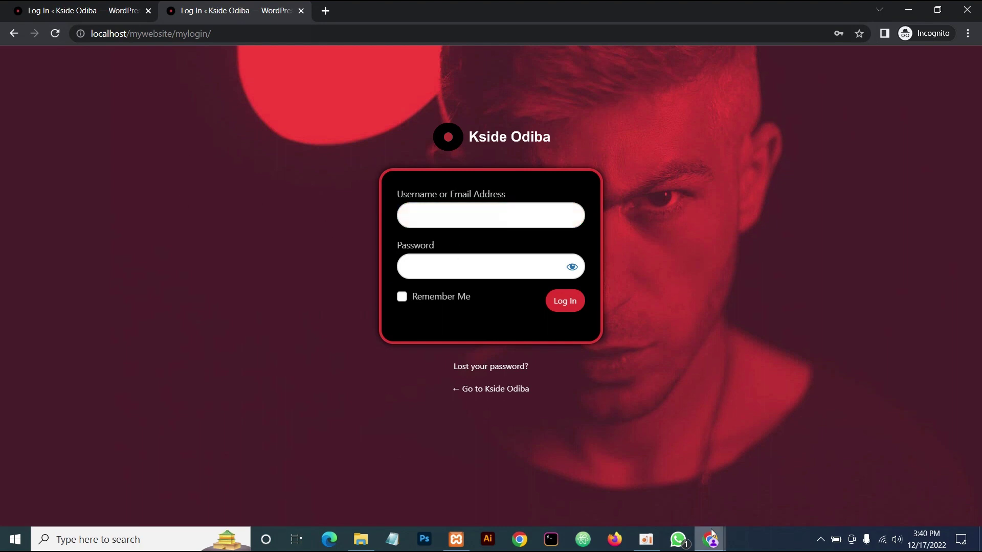
mouse_move(709, 549)
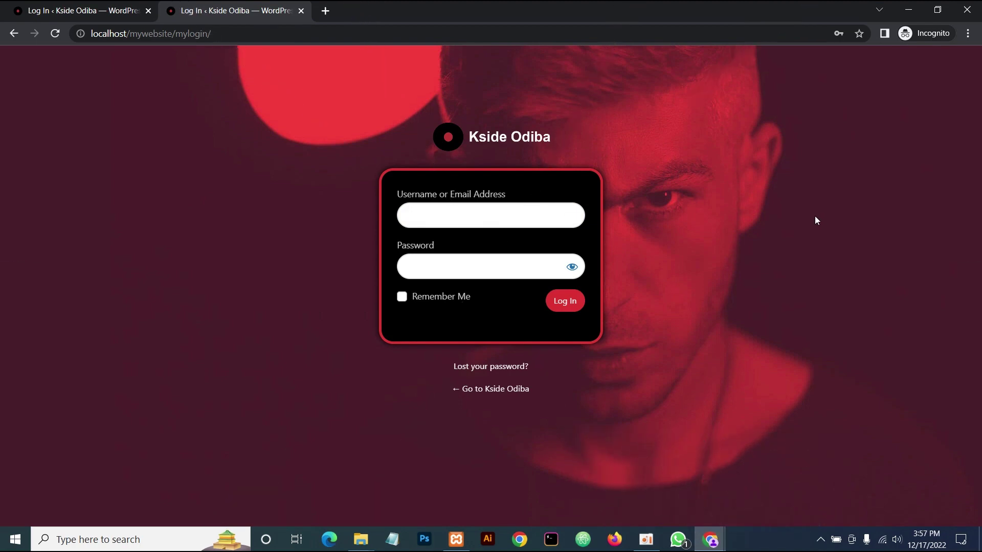